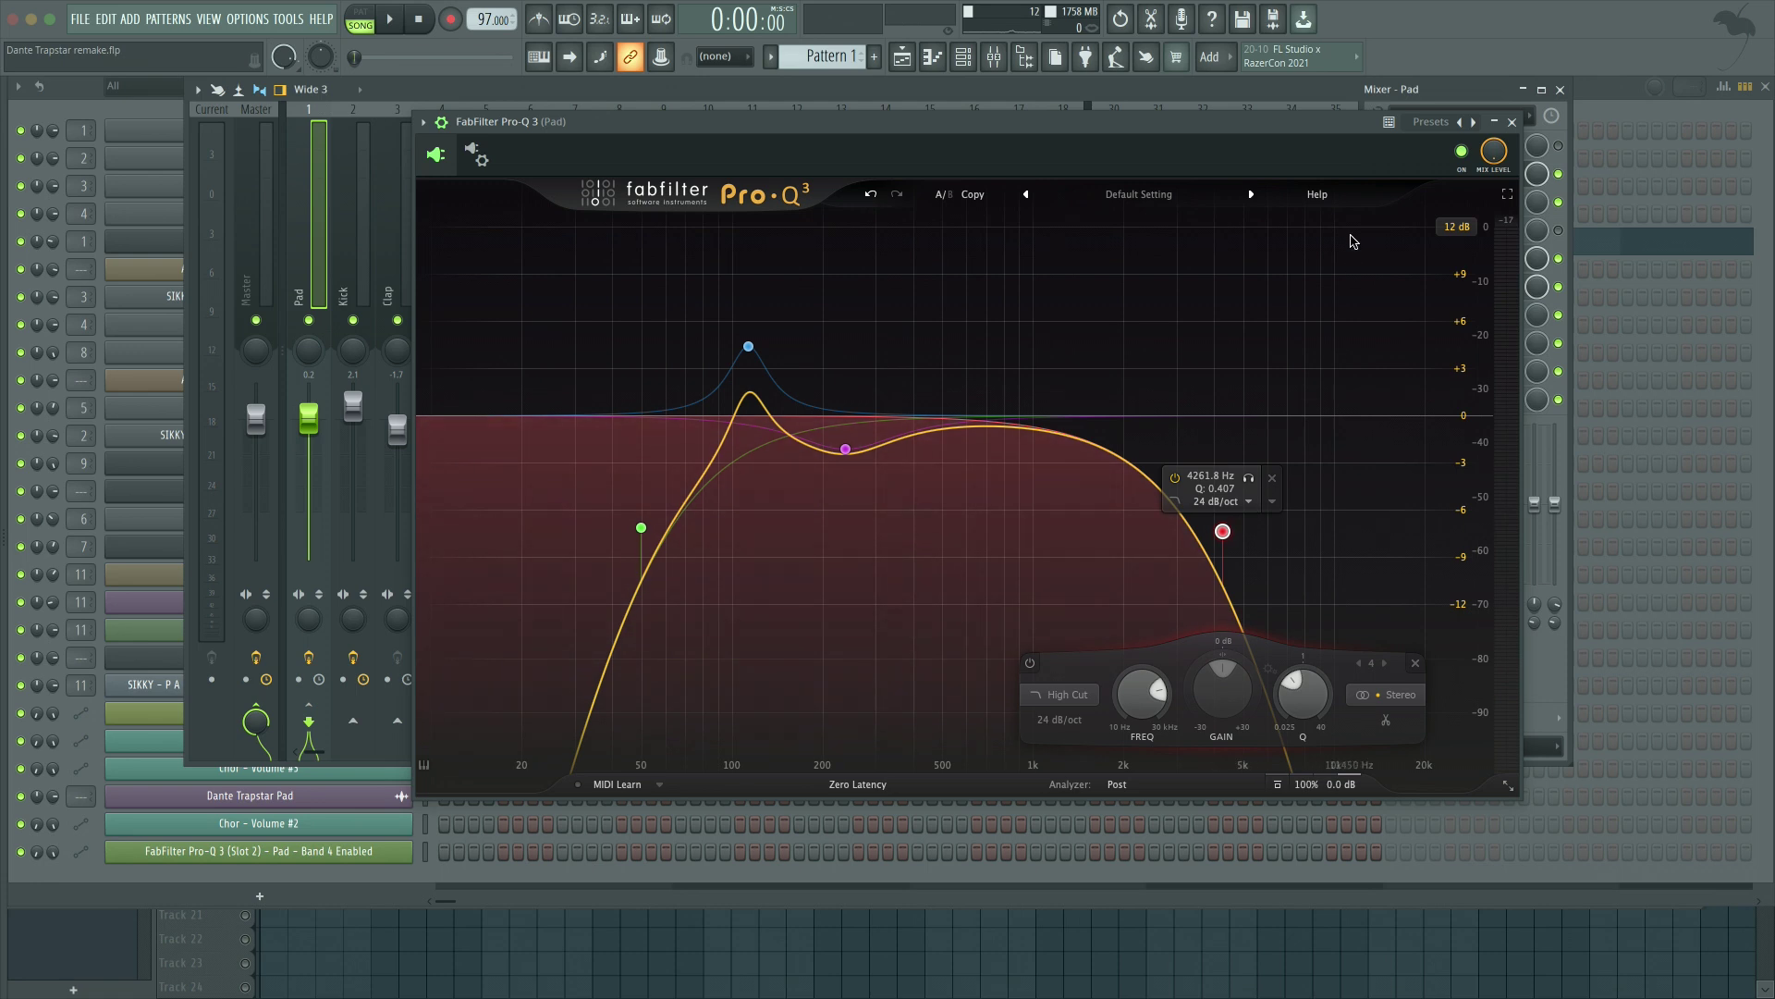
Step: Try to create an automation clip for the Pad Pro-Q 3's high-cut band, toggling the band off and on
{"action": "left_click_drag", "start_coordinate": [1322, 128], "coordinate": [1292, 105]}
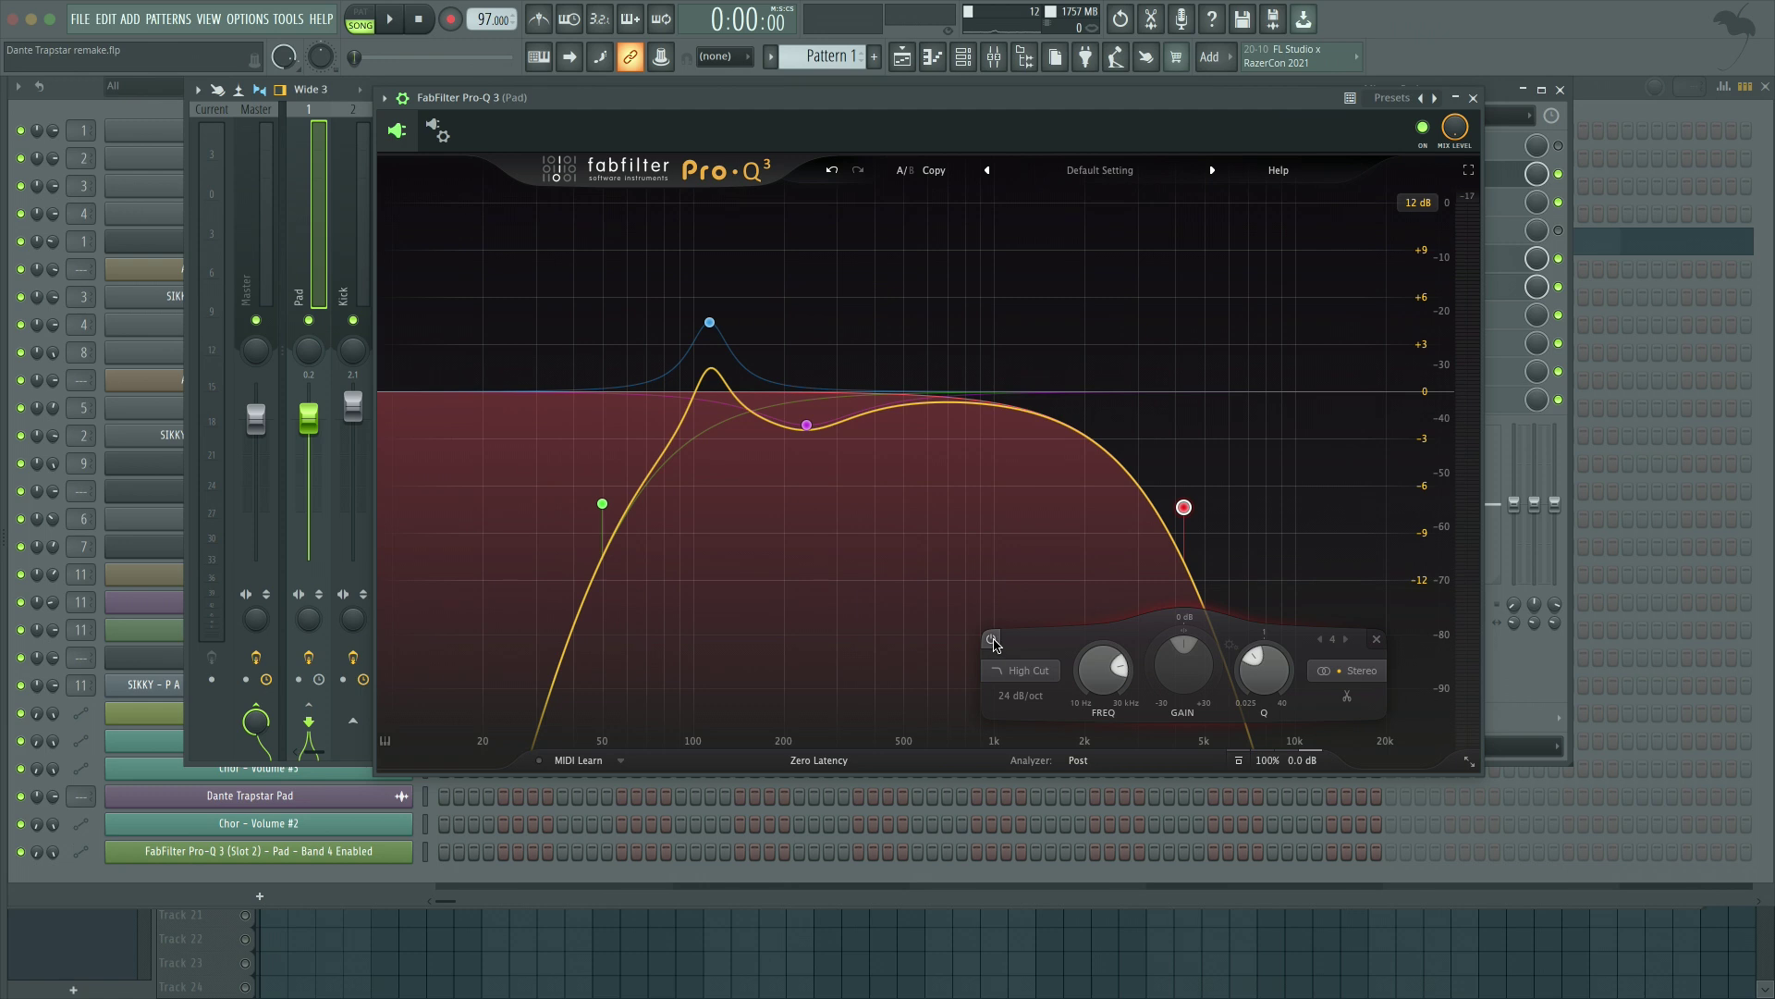
{"action": "left_click", "coordinate": [993, 640]}
{"action": "left_click", "coordinate": [993, 640]}
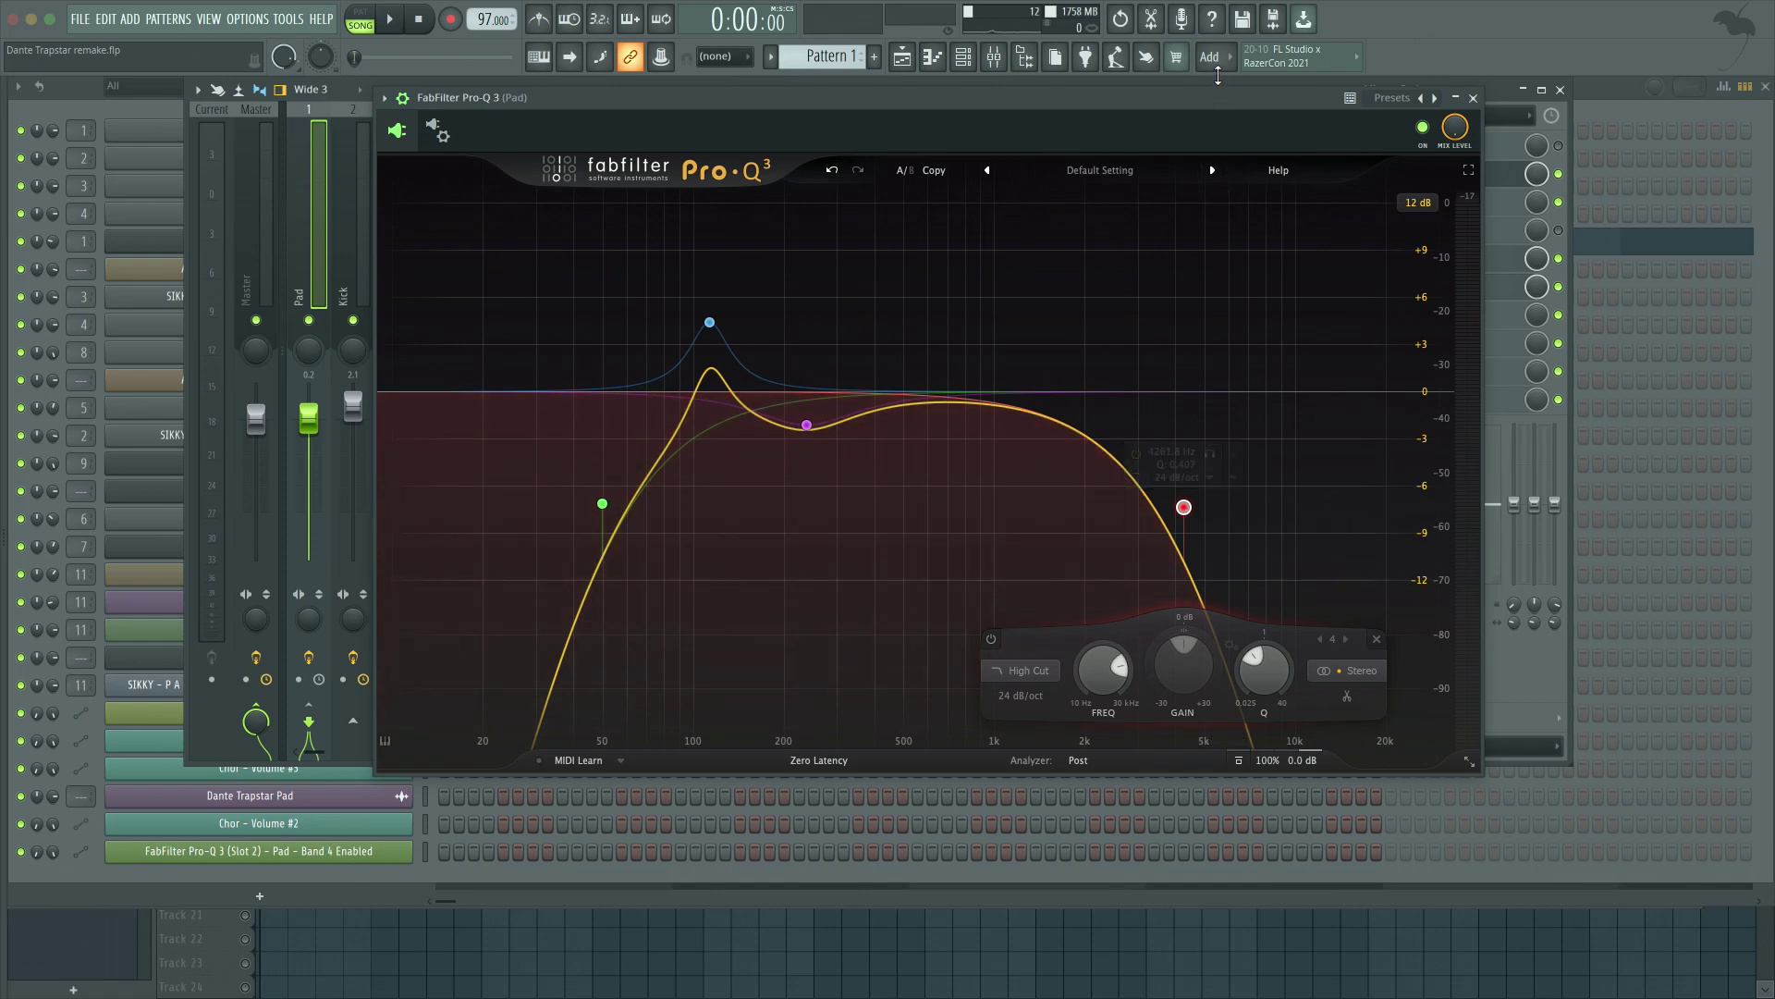
{"action": "left_click", "coordinate": [1226, 63]}
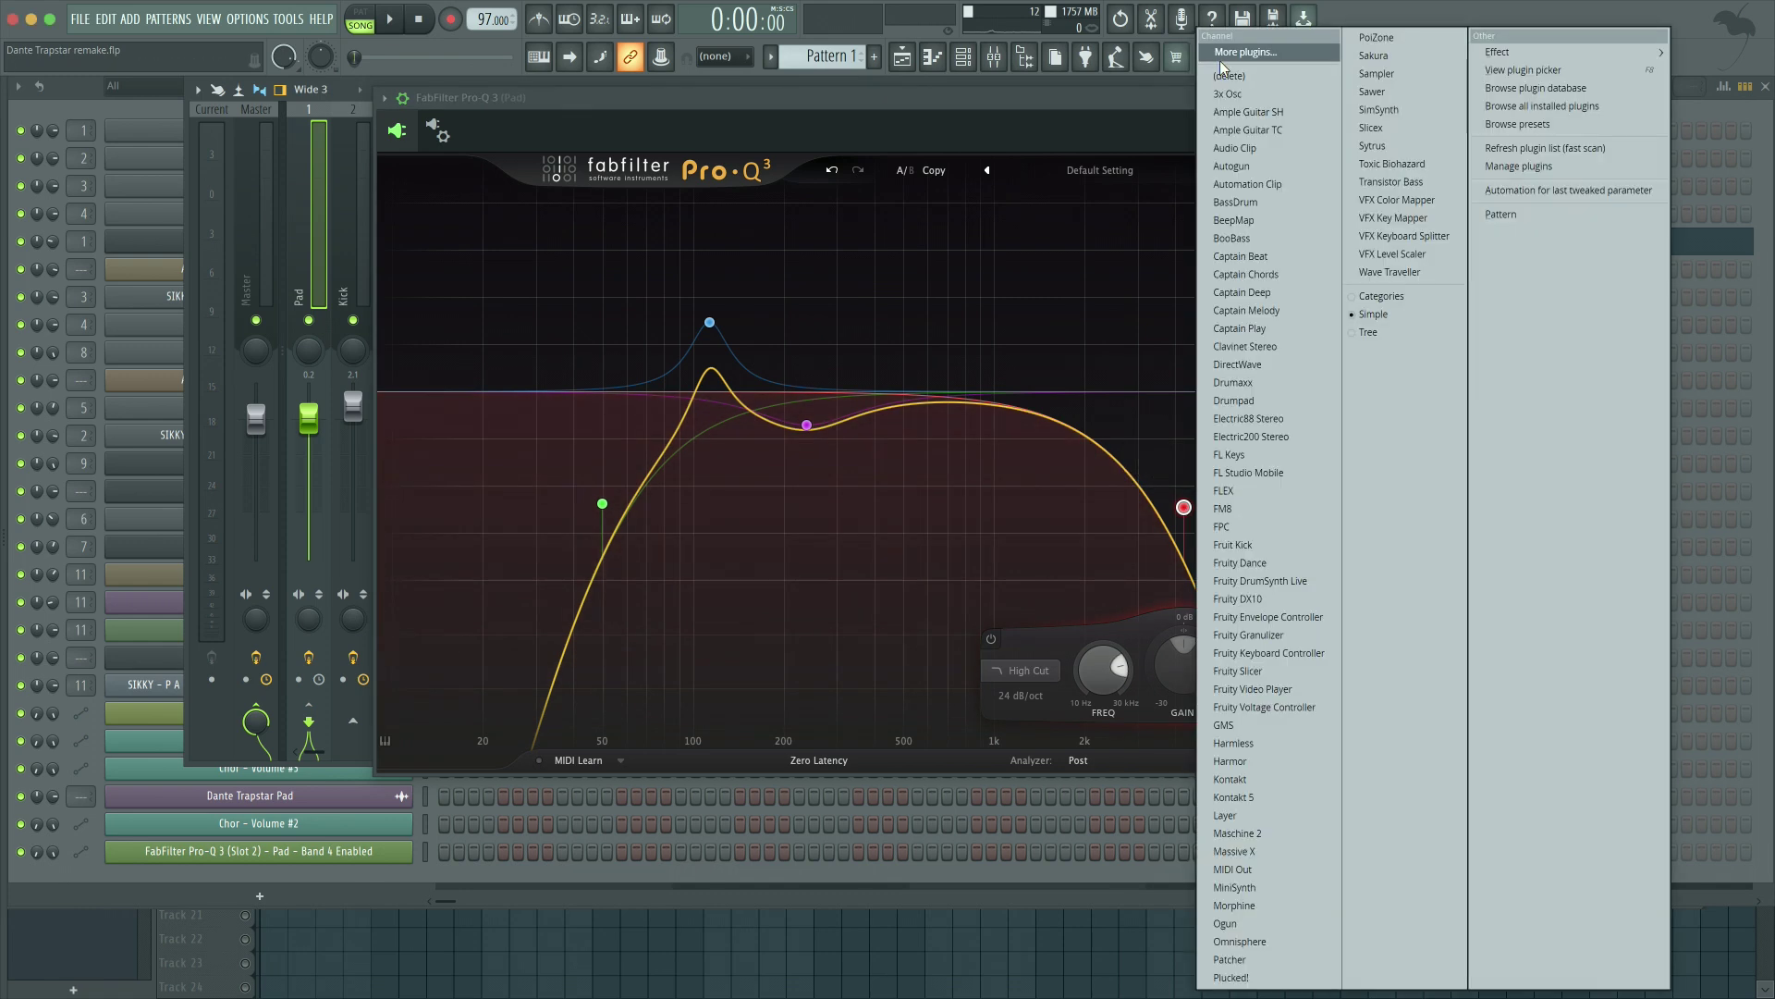
{"action": "left_click", "coordinate": [1550, 192]}
Step: Close the EQ and mixer, examine the Band 4 Enabled automation clip on playlist Track 16, and set the playhead at bar 5
{"action": "left_click", "coordinate": [1474, 100]}
{"action": "left_click", "coordinate": [1561, 91]}
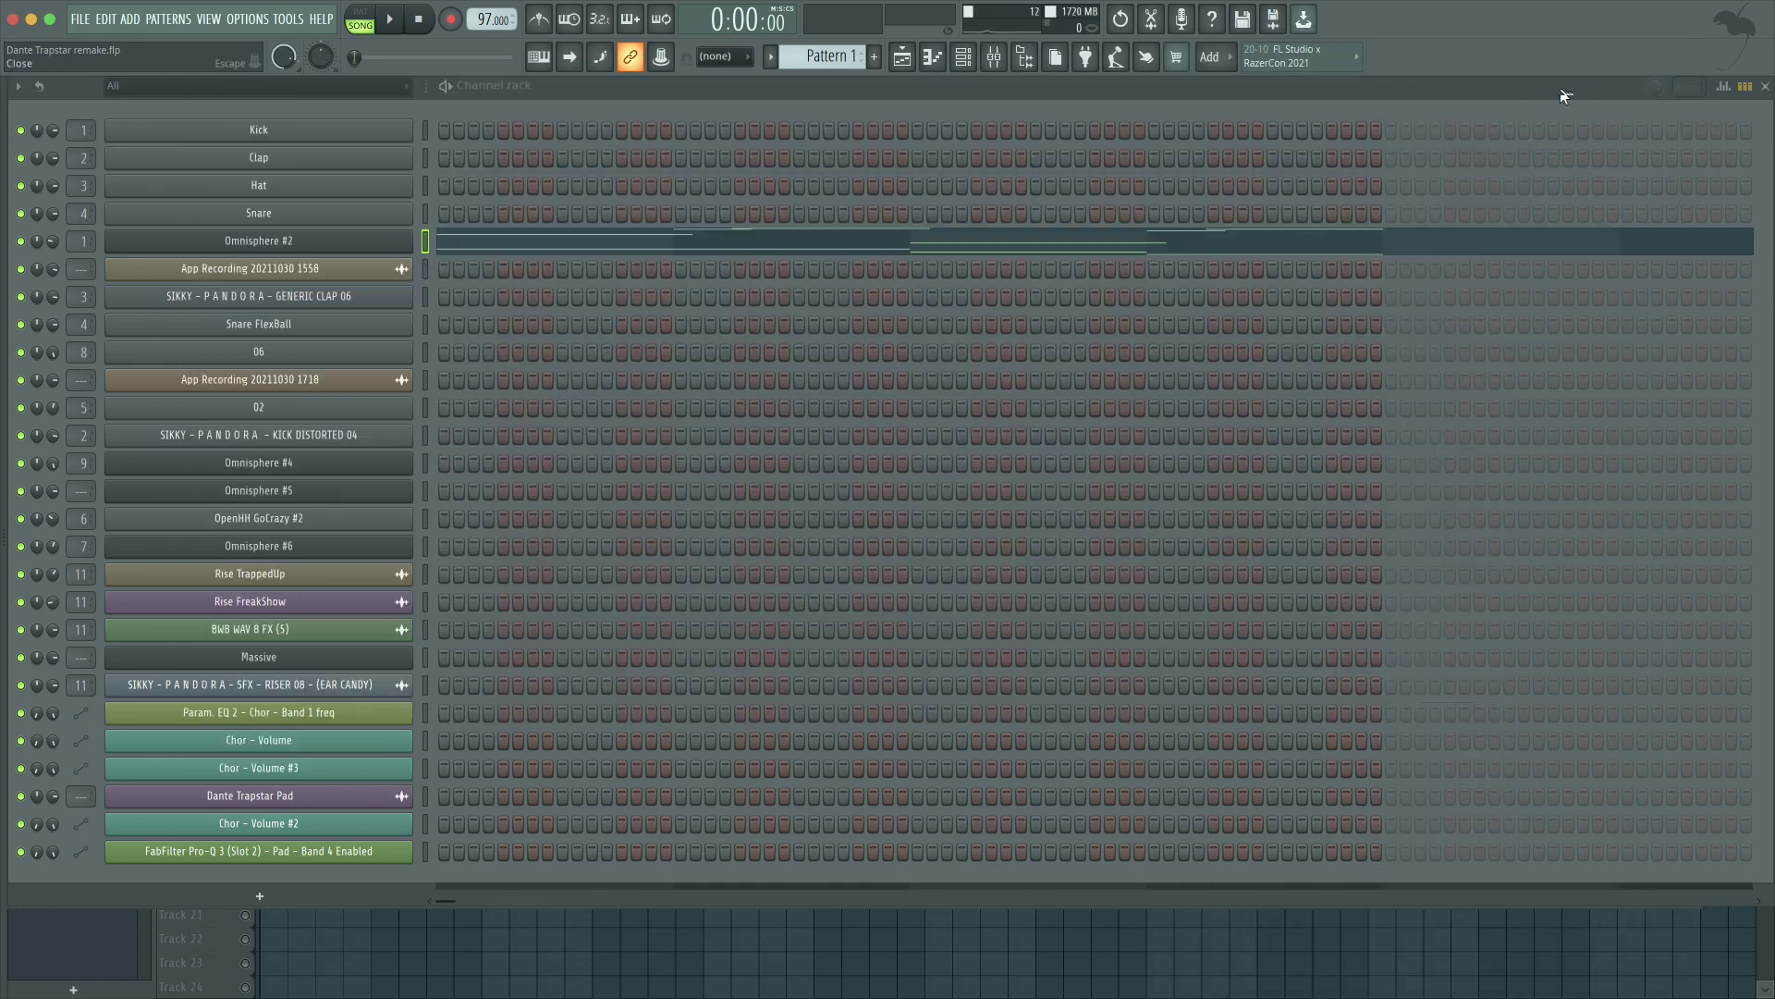
{"action": "key", "text": "F5"}
{"action": "left_click_drag", "start_coordinate": [220, 877], "coordinate": [220, 896]}
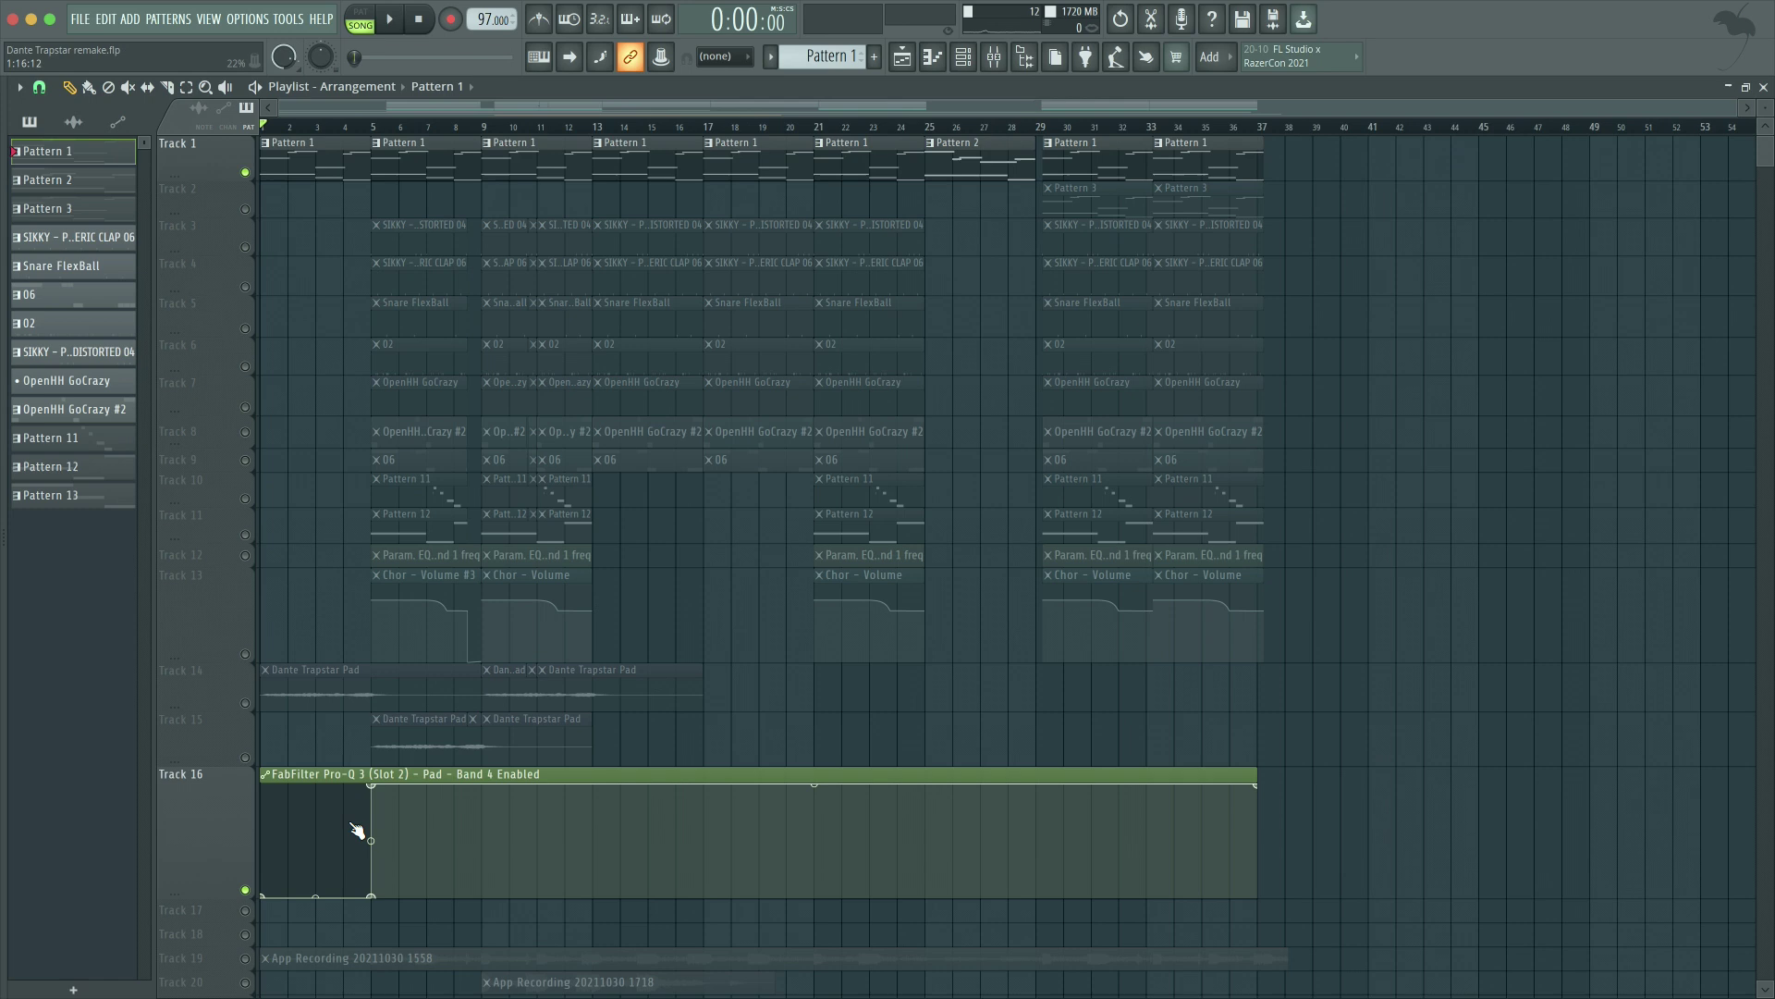
{"action": "scroll", "coordinate": [348, 831], "scroll_direction": "up", "scroll_amount": 2}
{"action": "left_click", "coordinate": [376, 128]}
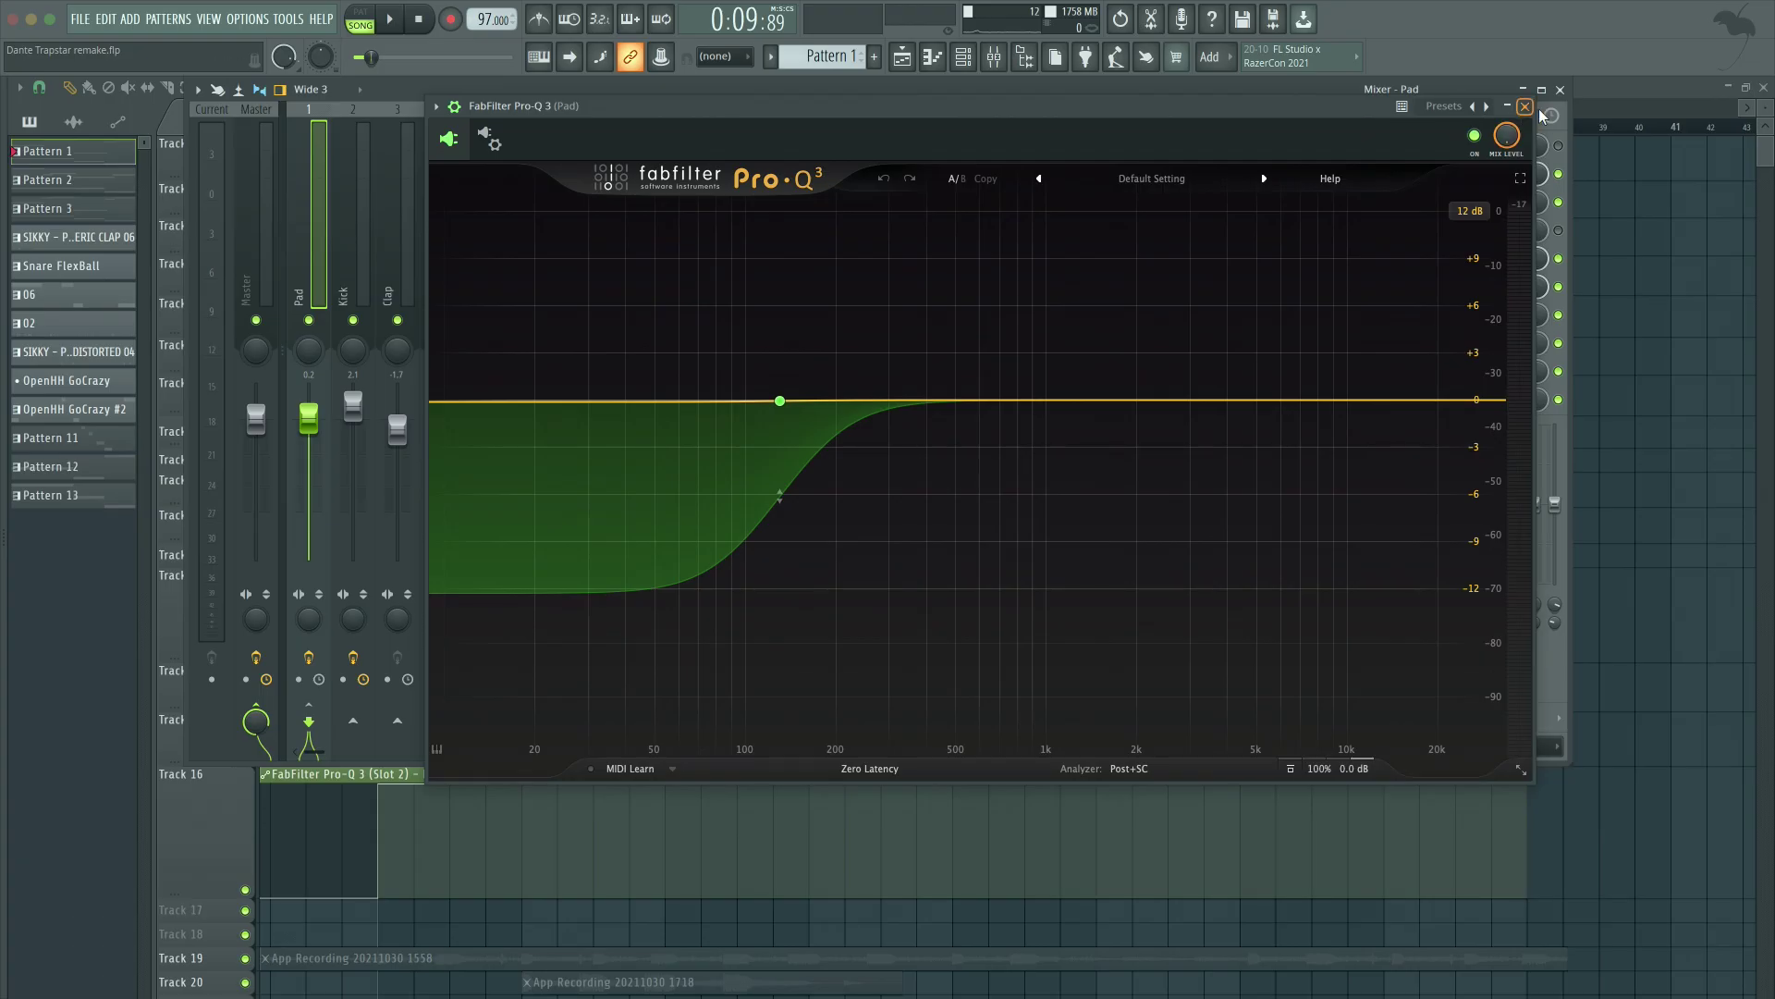
Step: Reopen the Pad track's FabFilter Pro-Q 3 and inspect the settings of its dynamic low-shelf band
{"action": "left_click", "coordinate": [1525, 105]}
{"action": "left_click", "coordinate": [1495, 245]}
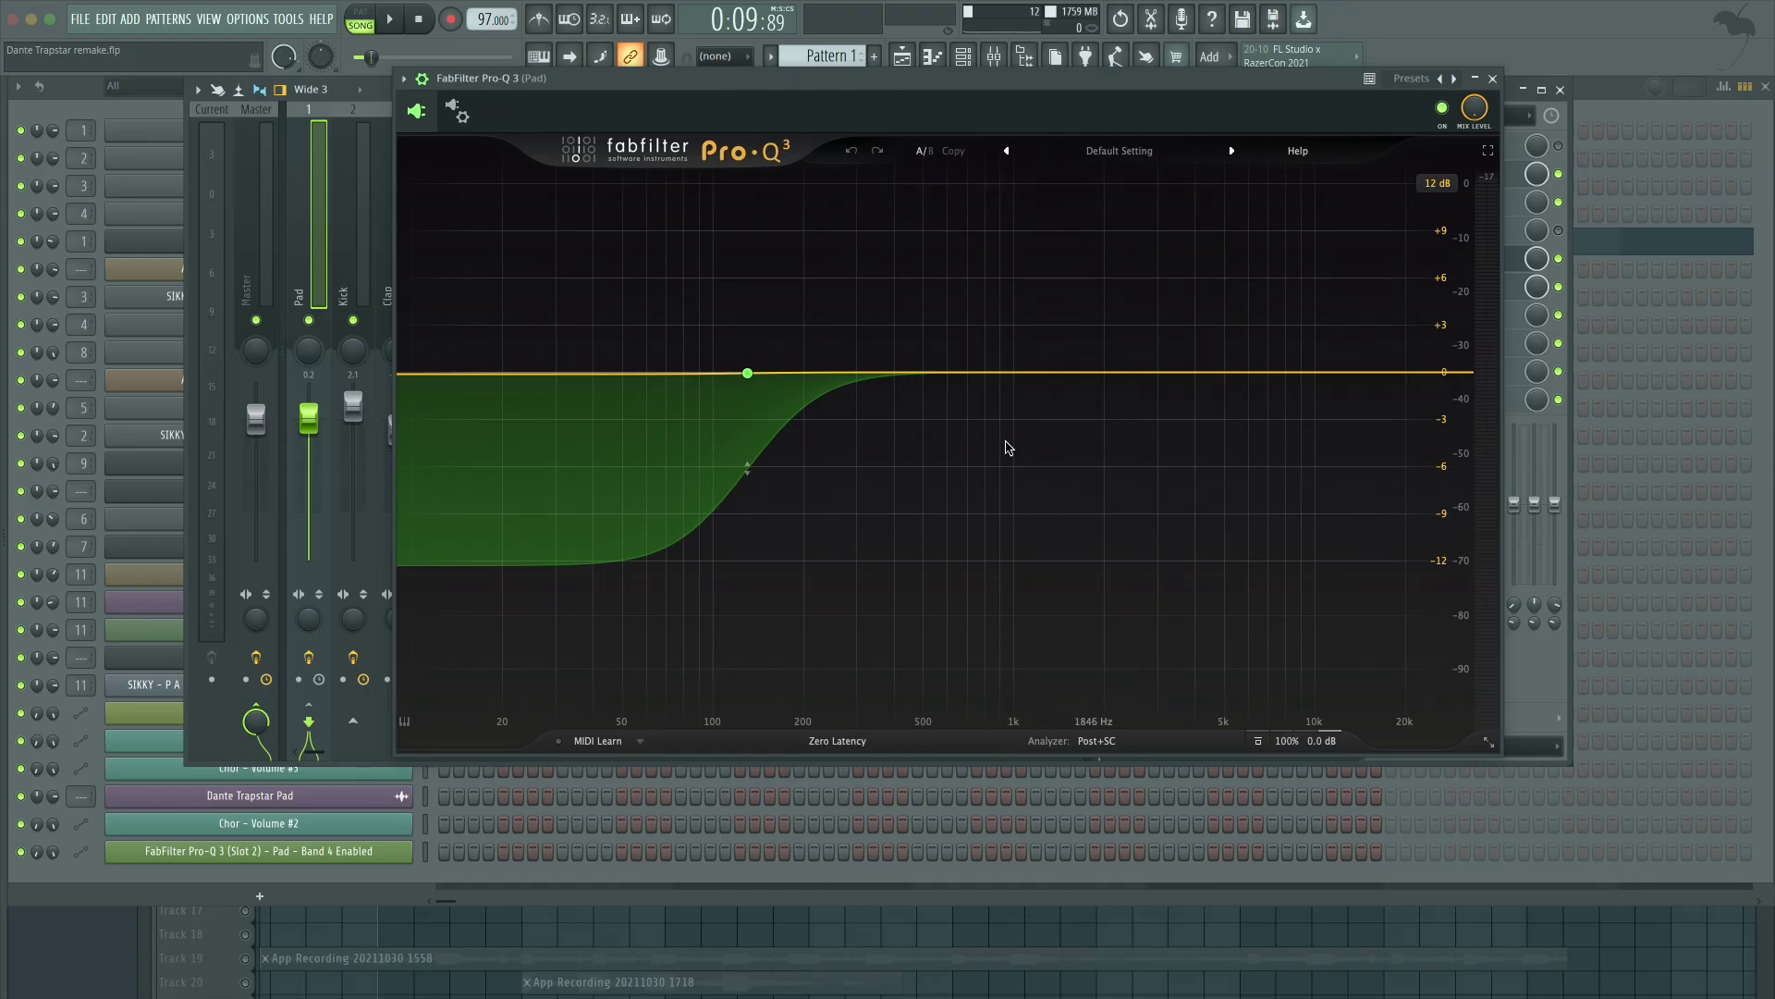
{"action": "mouse_move", "coordinate": [766, 467]}
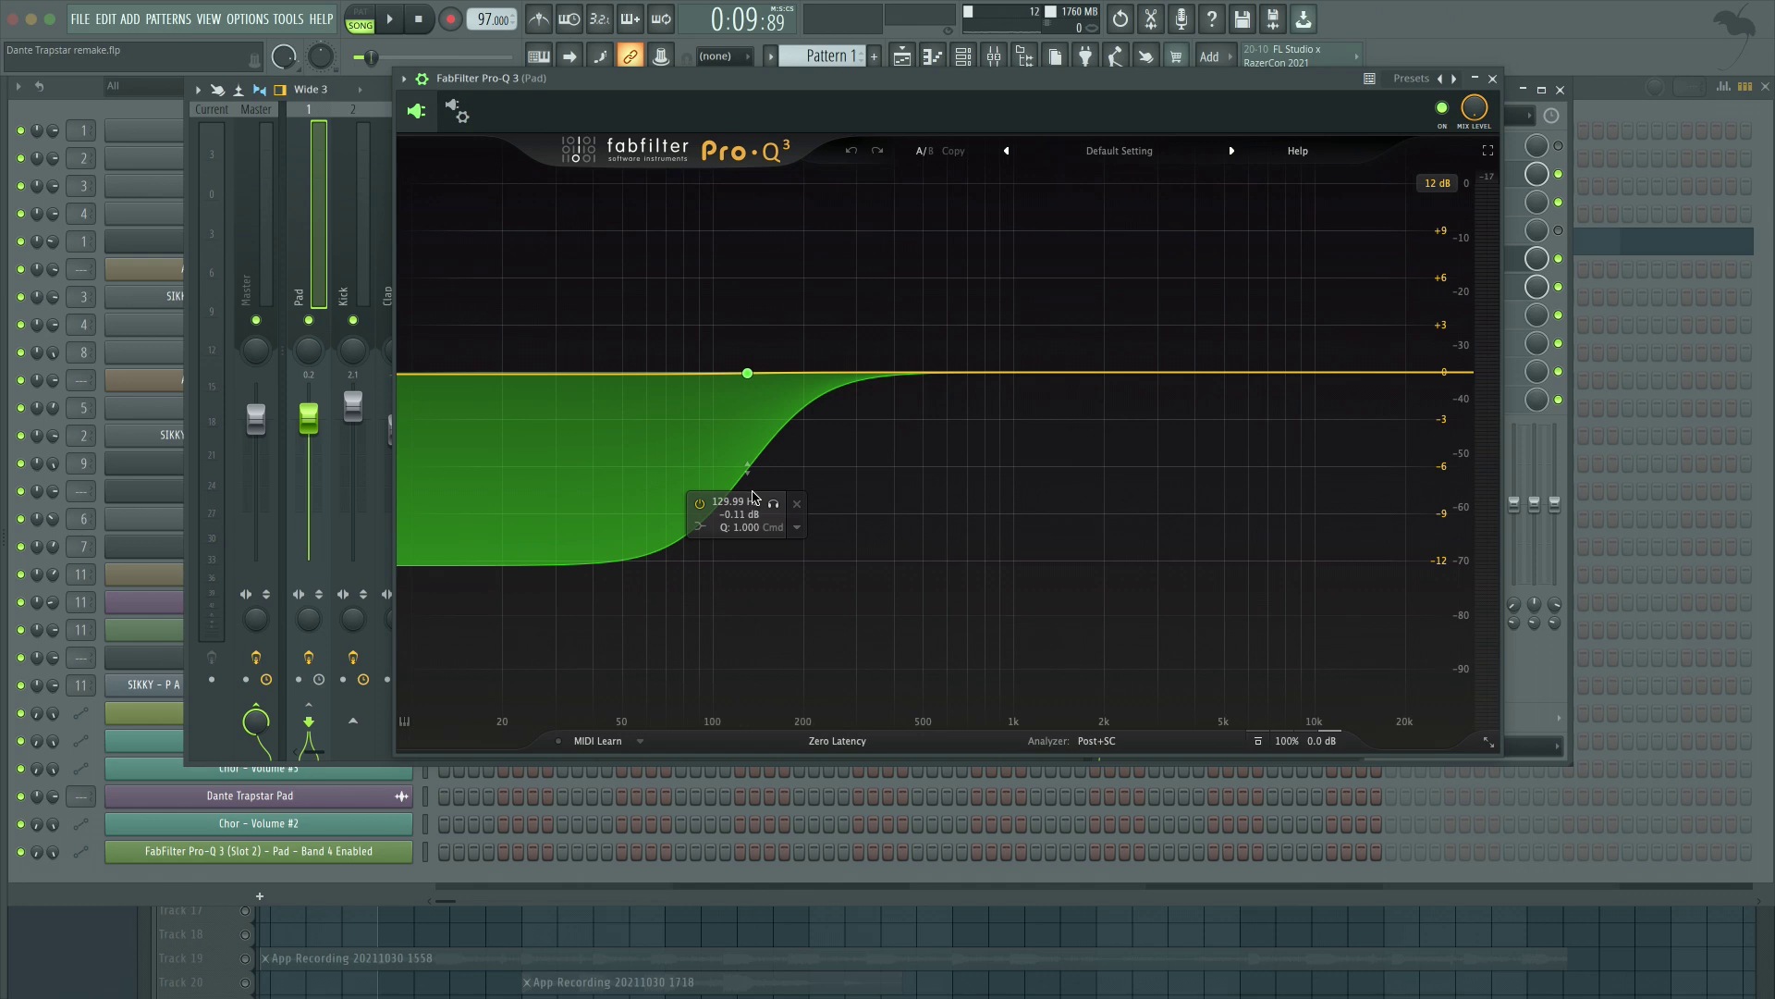
{"action": "left_click_drag", "start_coordinate": [975, 90], "coordinate": [953, 87]}
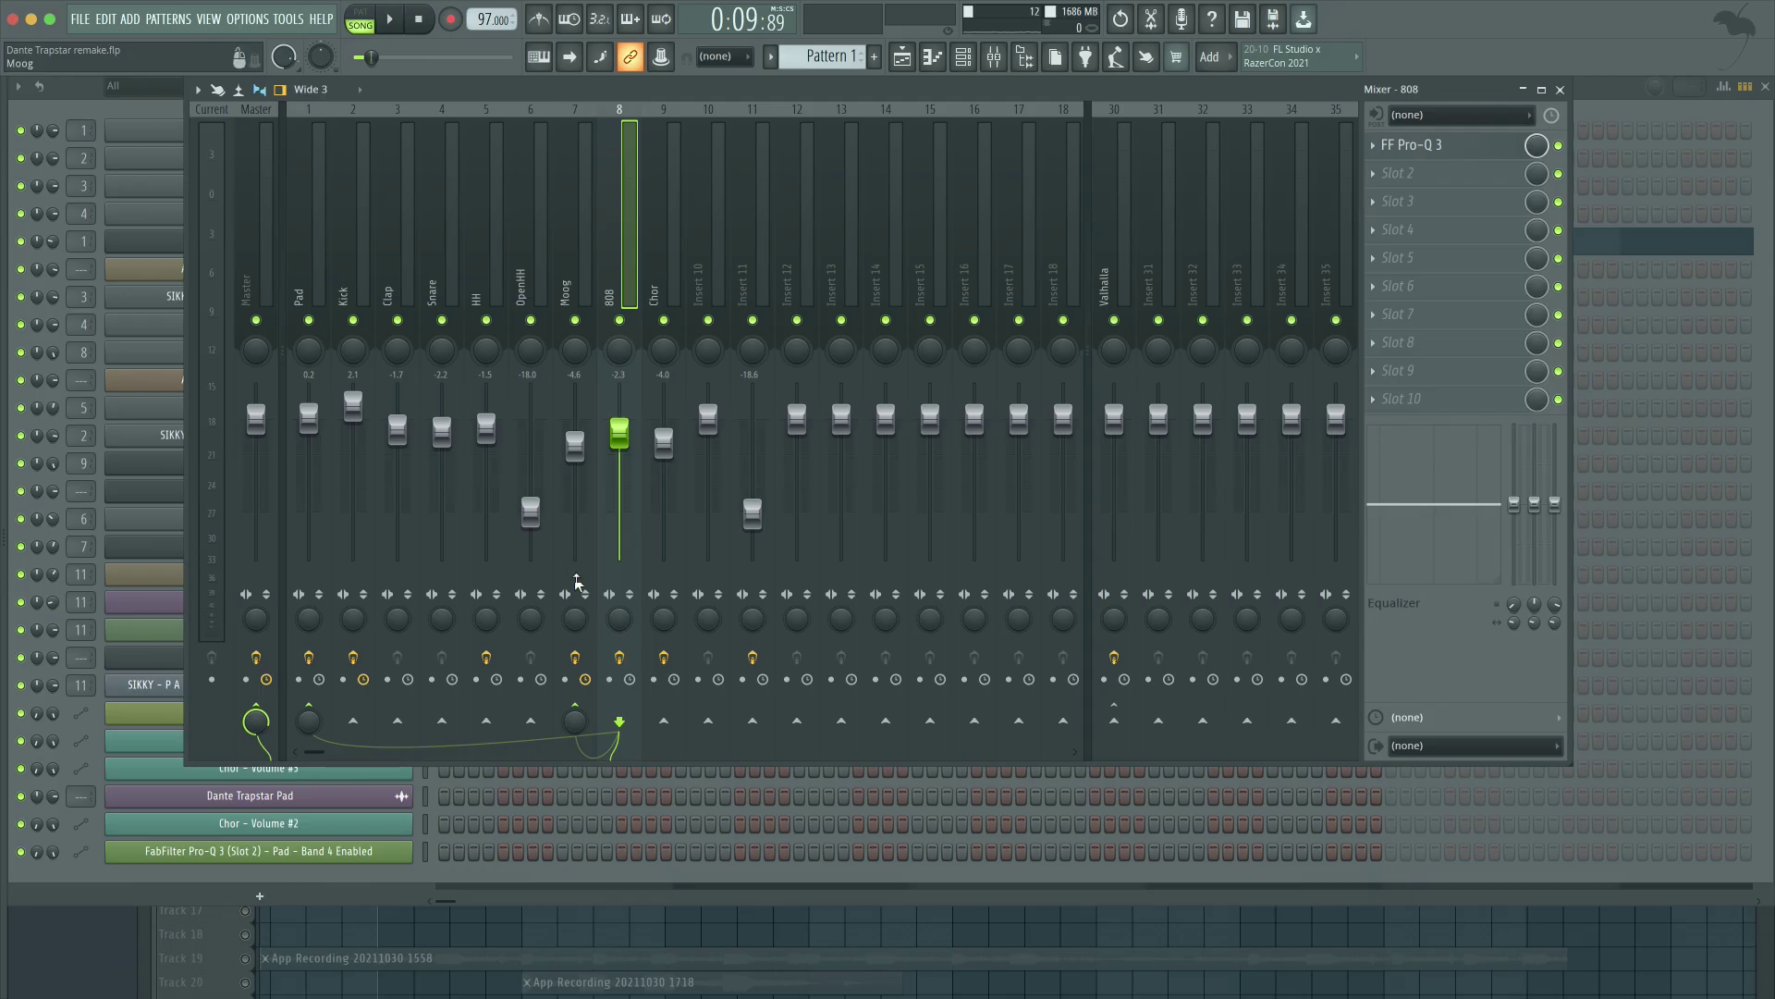
Step: Sidechain the 808 mixer track to the Pad track, and select the Pad track
{"action": "right_click", "coordinate": [312, 720]}
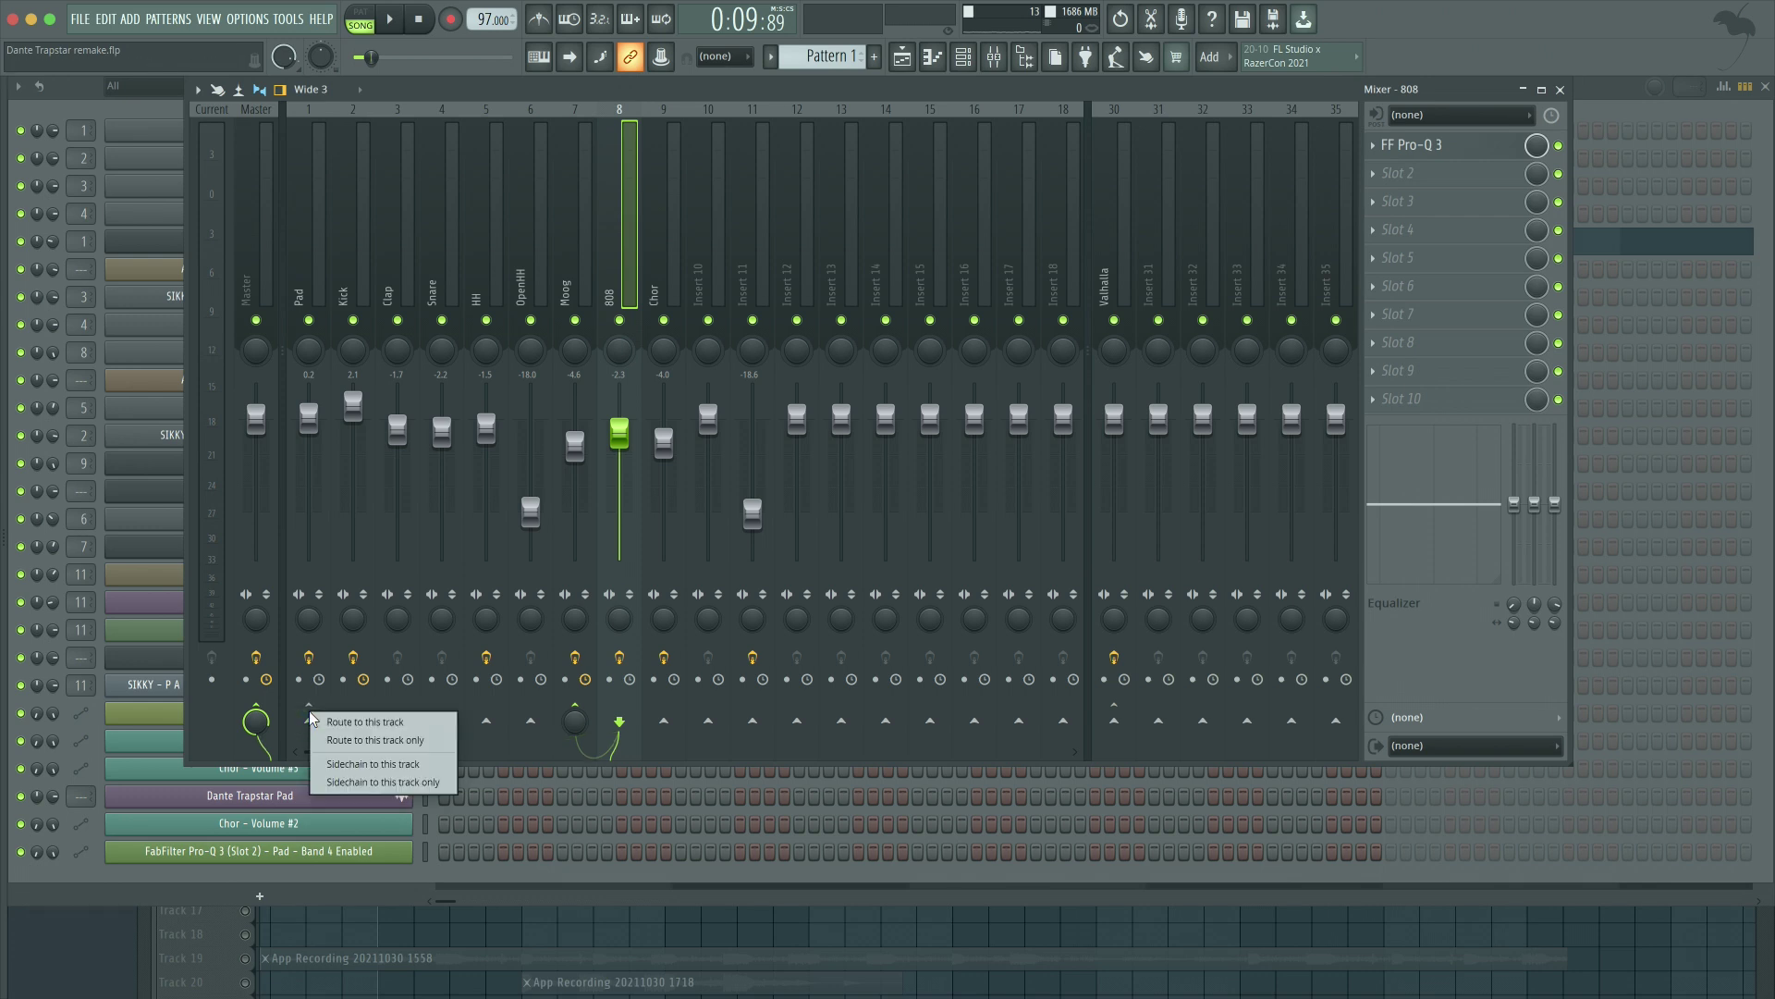
{"action": "left_click", "coordinate": [321, 766]}
{"action": "left_click", "coordinate": [307, 286]}
Step: Check the Stereo Side Chain source in the Pad's Pro-Q 3 and lower the dynamic range of bell band 2
{"action": "left_click", "coordinate": [1433, 260]}
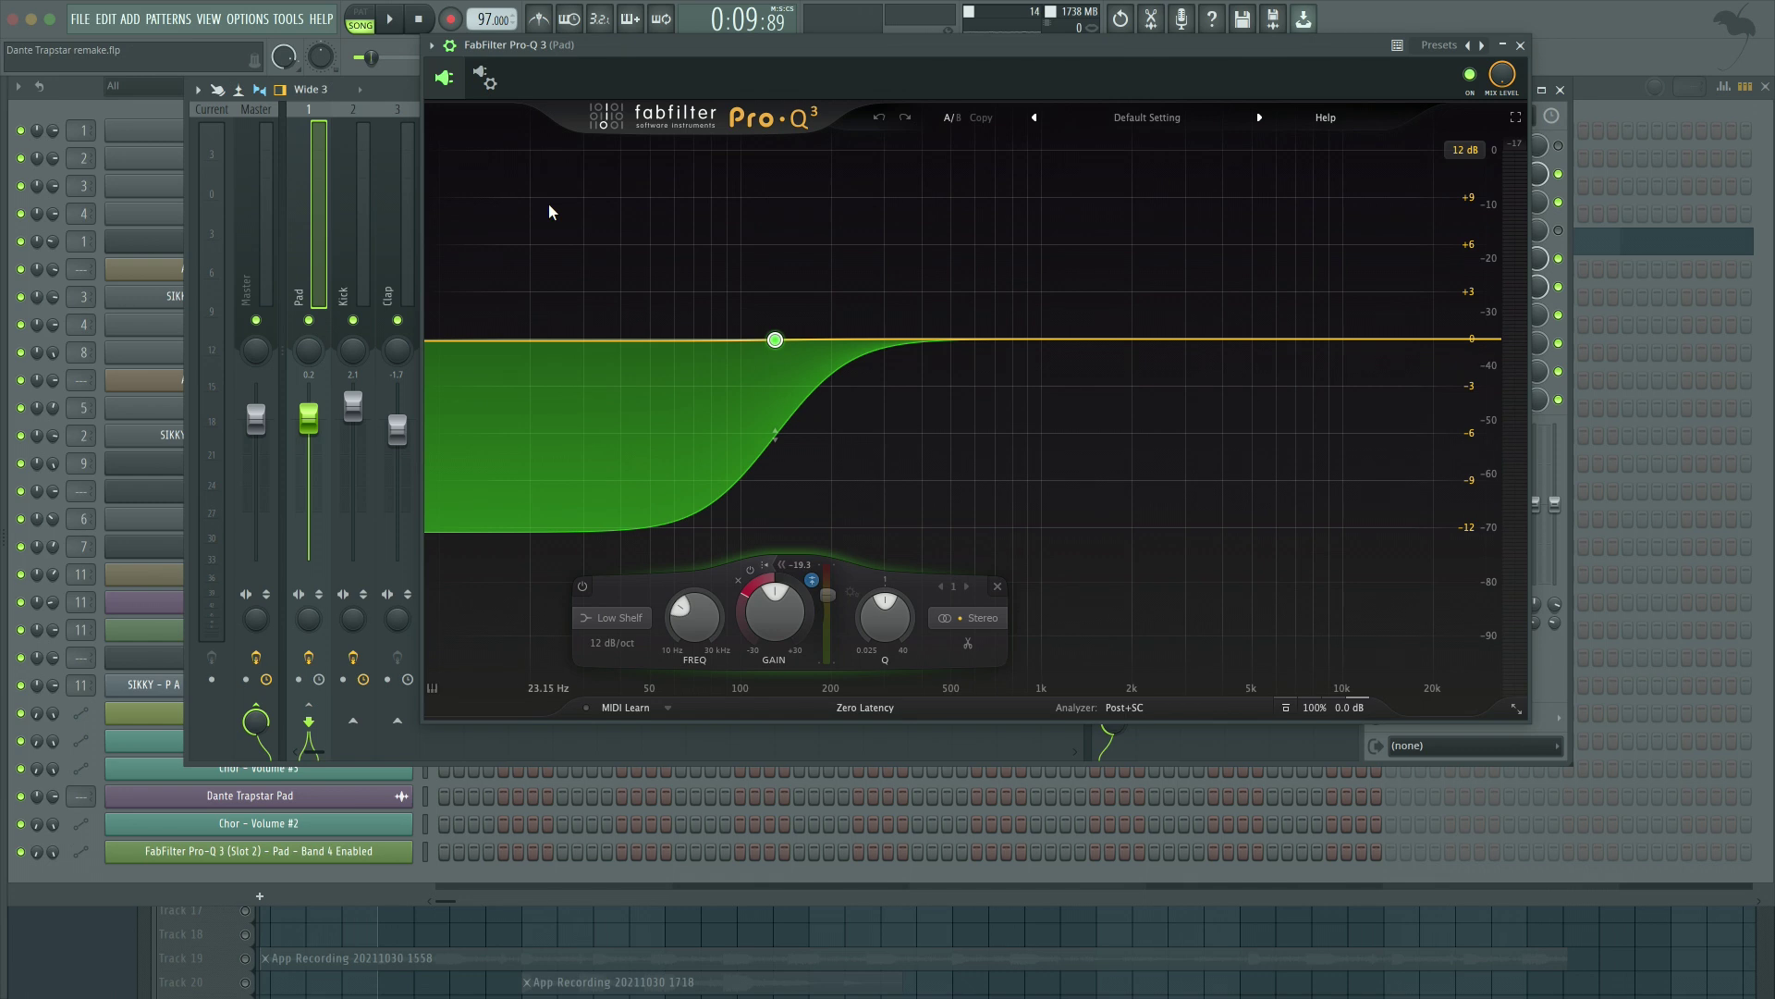
{"action": "left_click", "coordinate": [484, 78]}
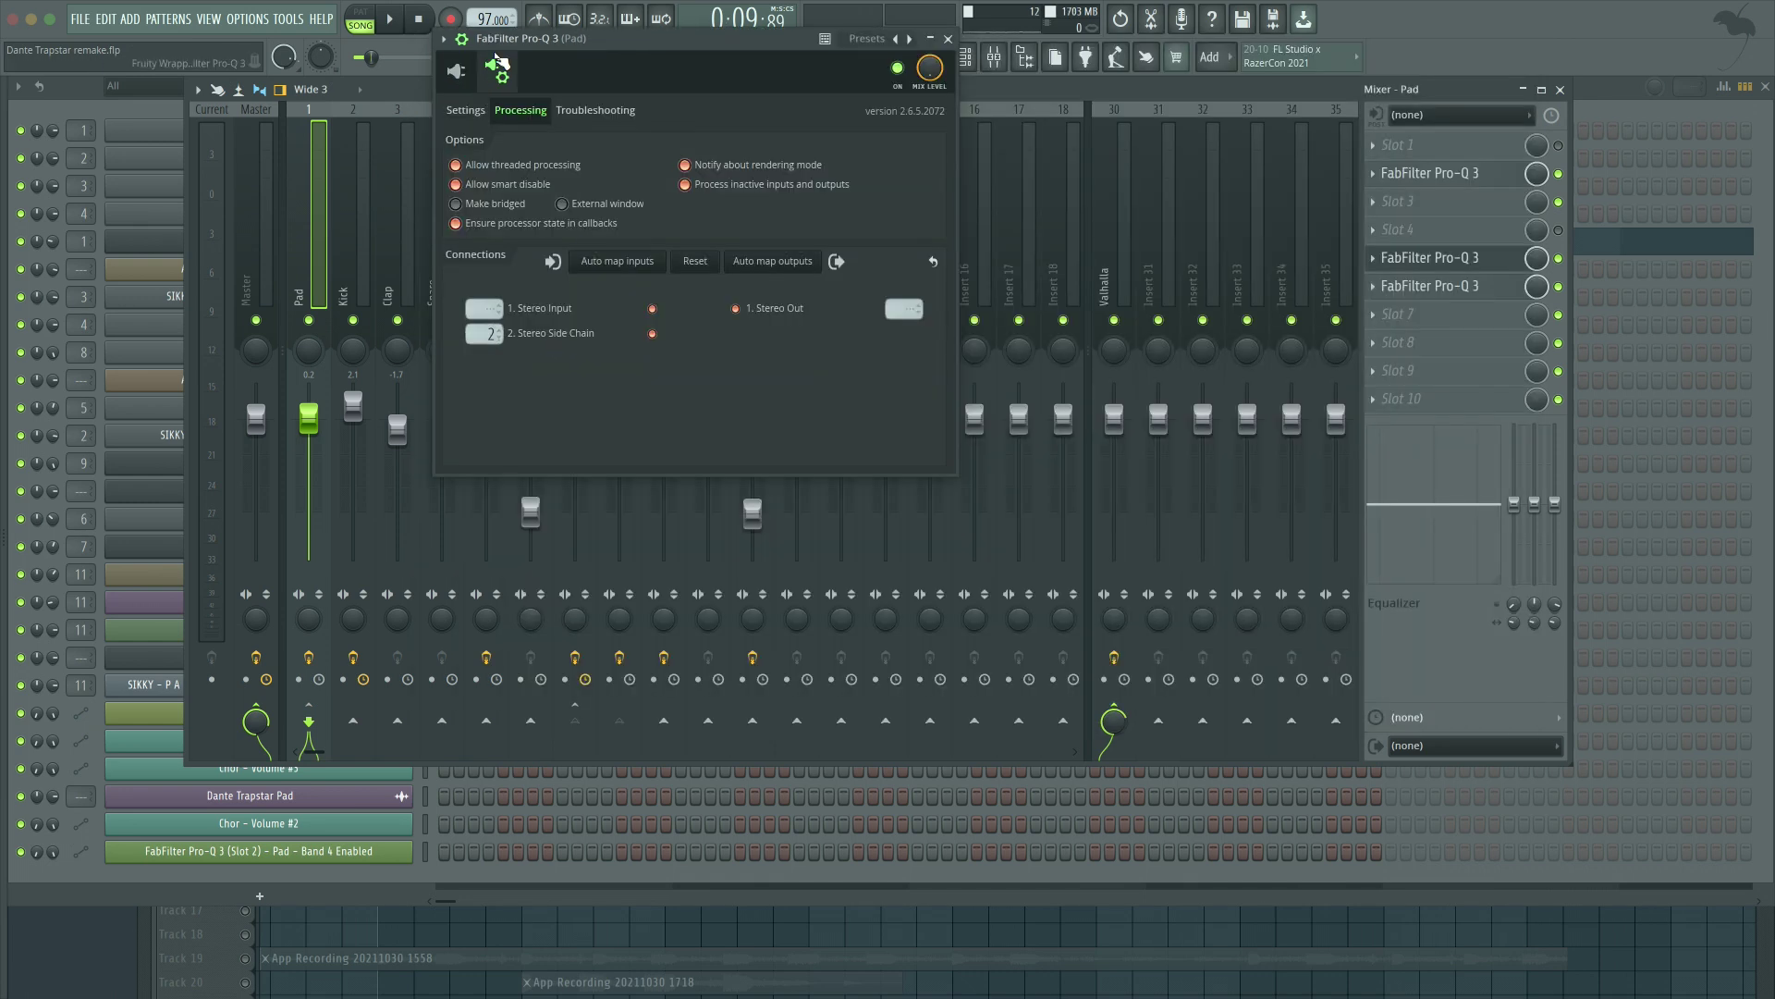
{"action": "left_click", "coordinate": [493, 340]}
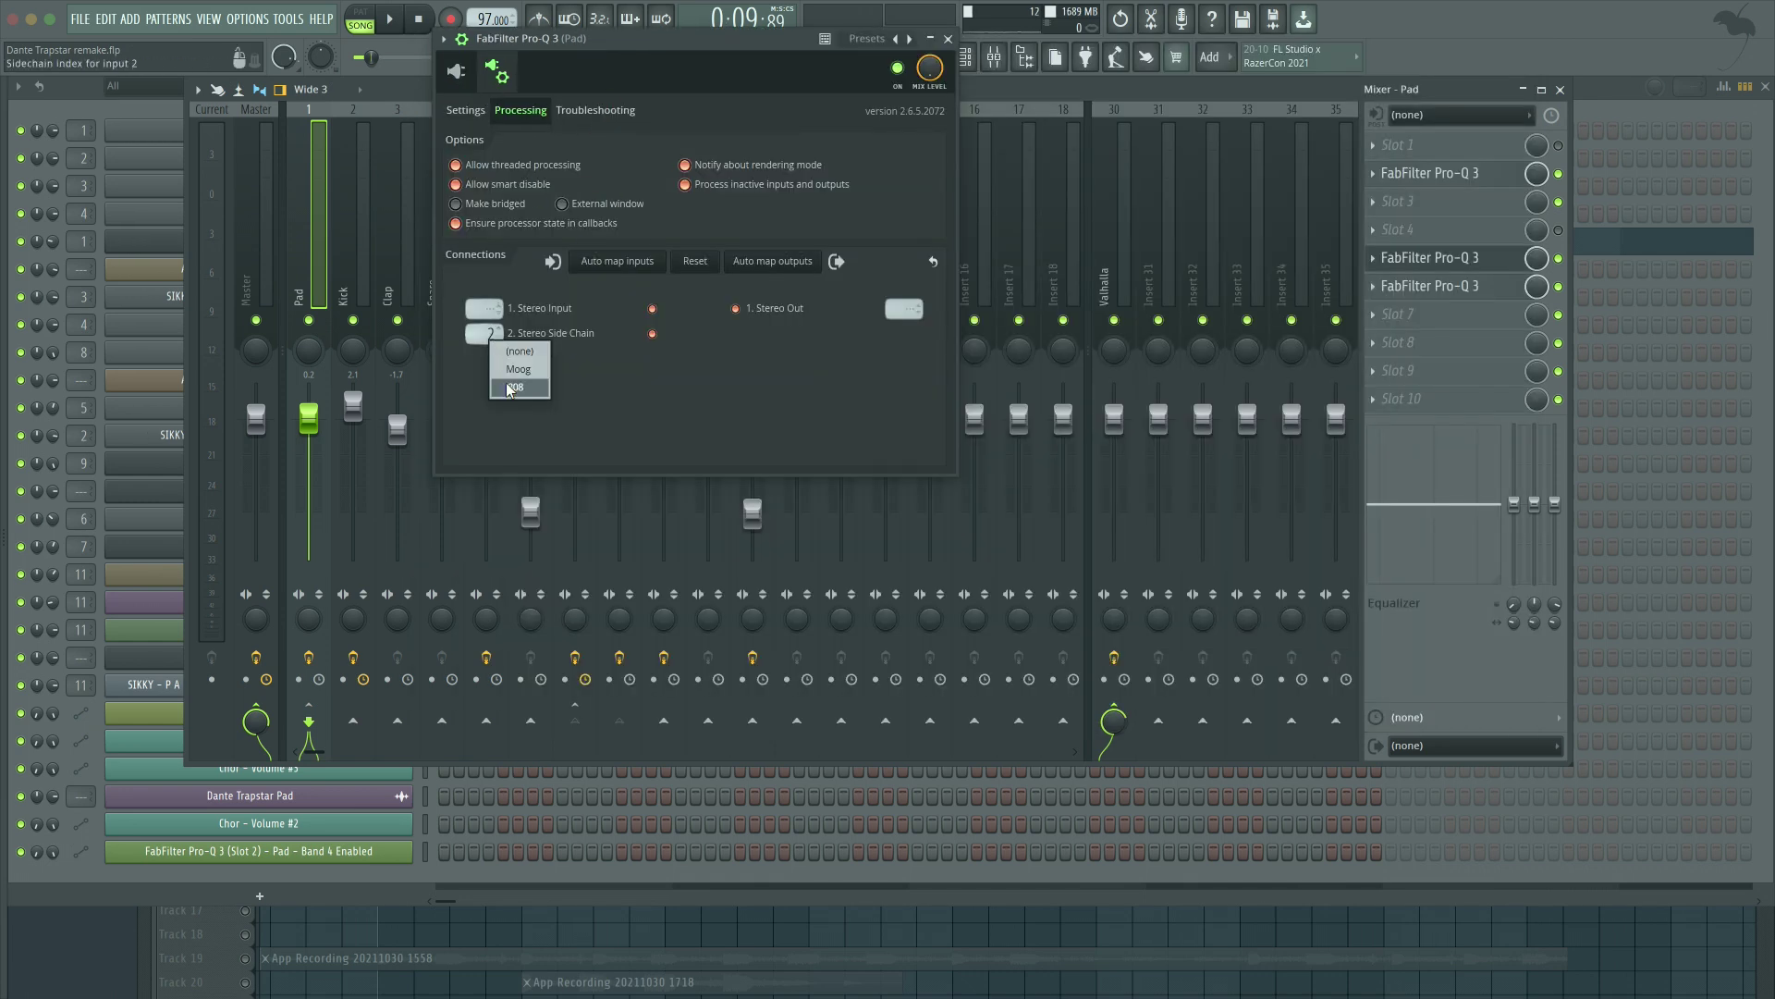
{"action": "left_click", "coordinate": [612, 356]}
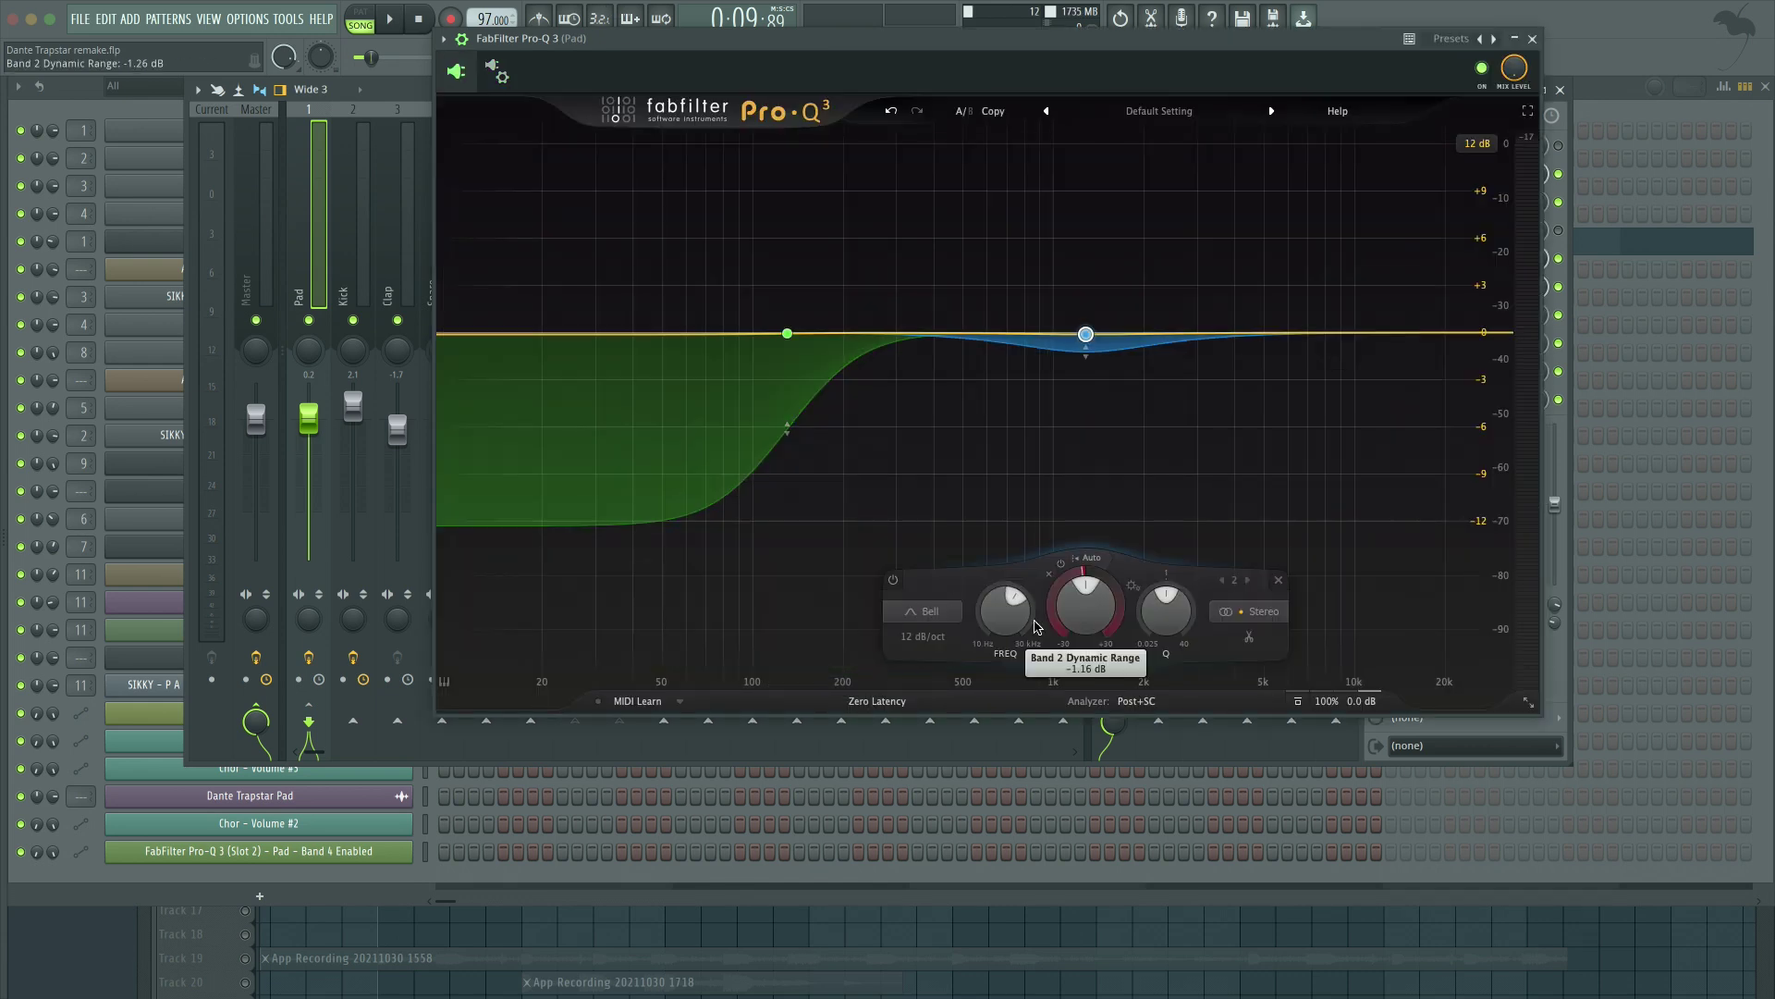
{"action": "left_click_drag", "start_coordinate": [1037, 627], "coordinate": [1037, 685]}
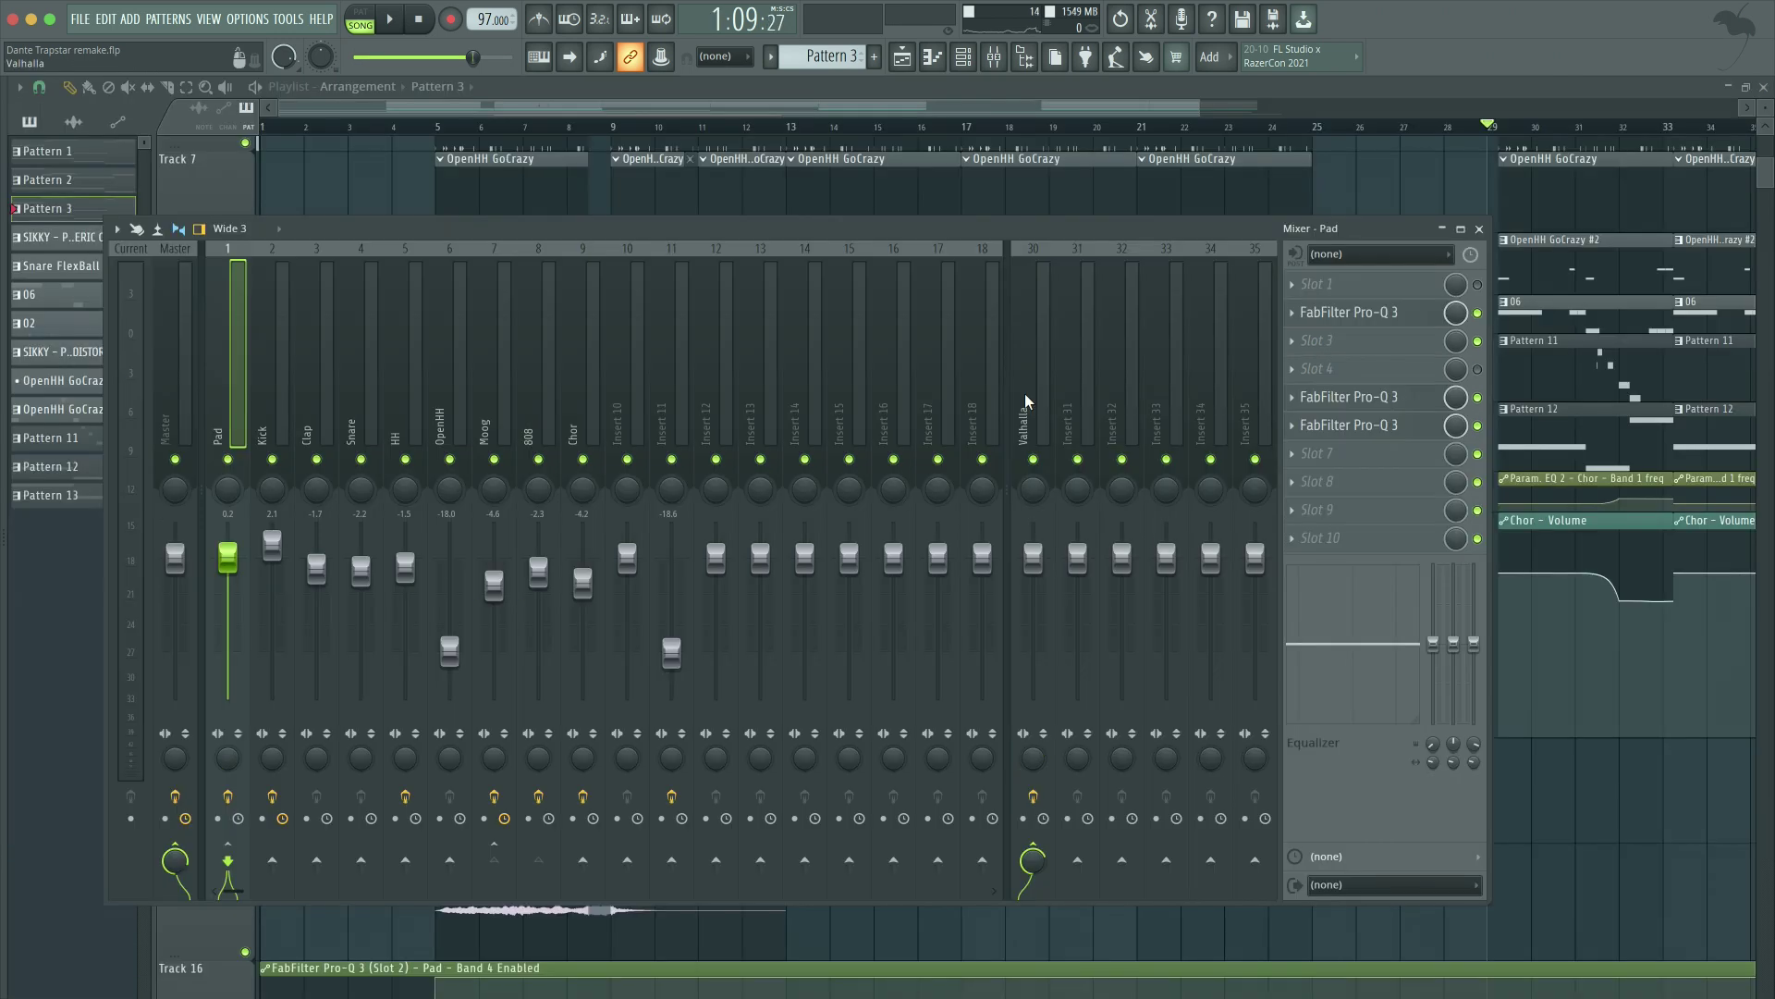
Step: Inspect ValhallaVintageVerb on the Valhalla mixer track, close it, and select the Pad track again
{"action": "left_click", "coordinate": [1032, 382]}
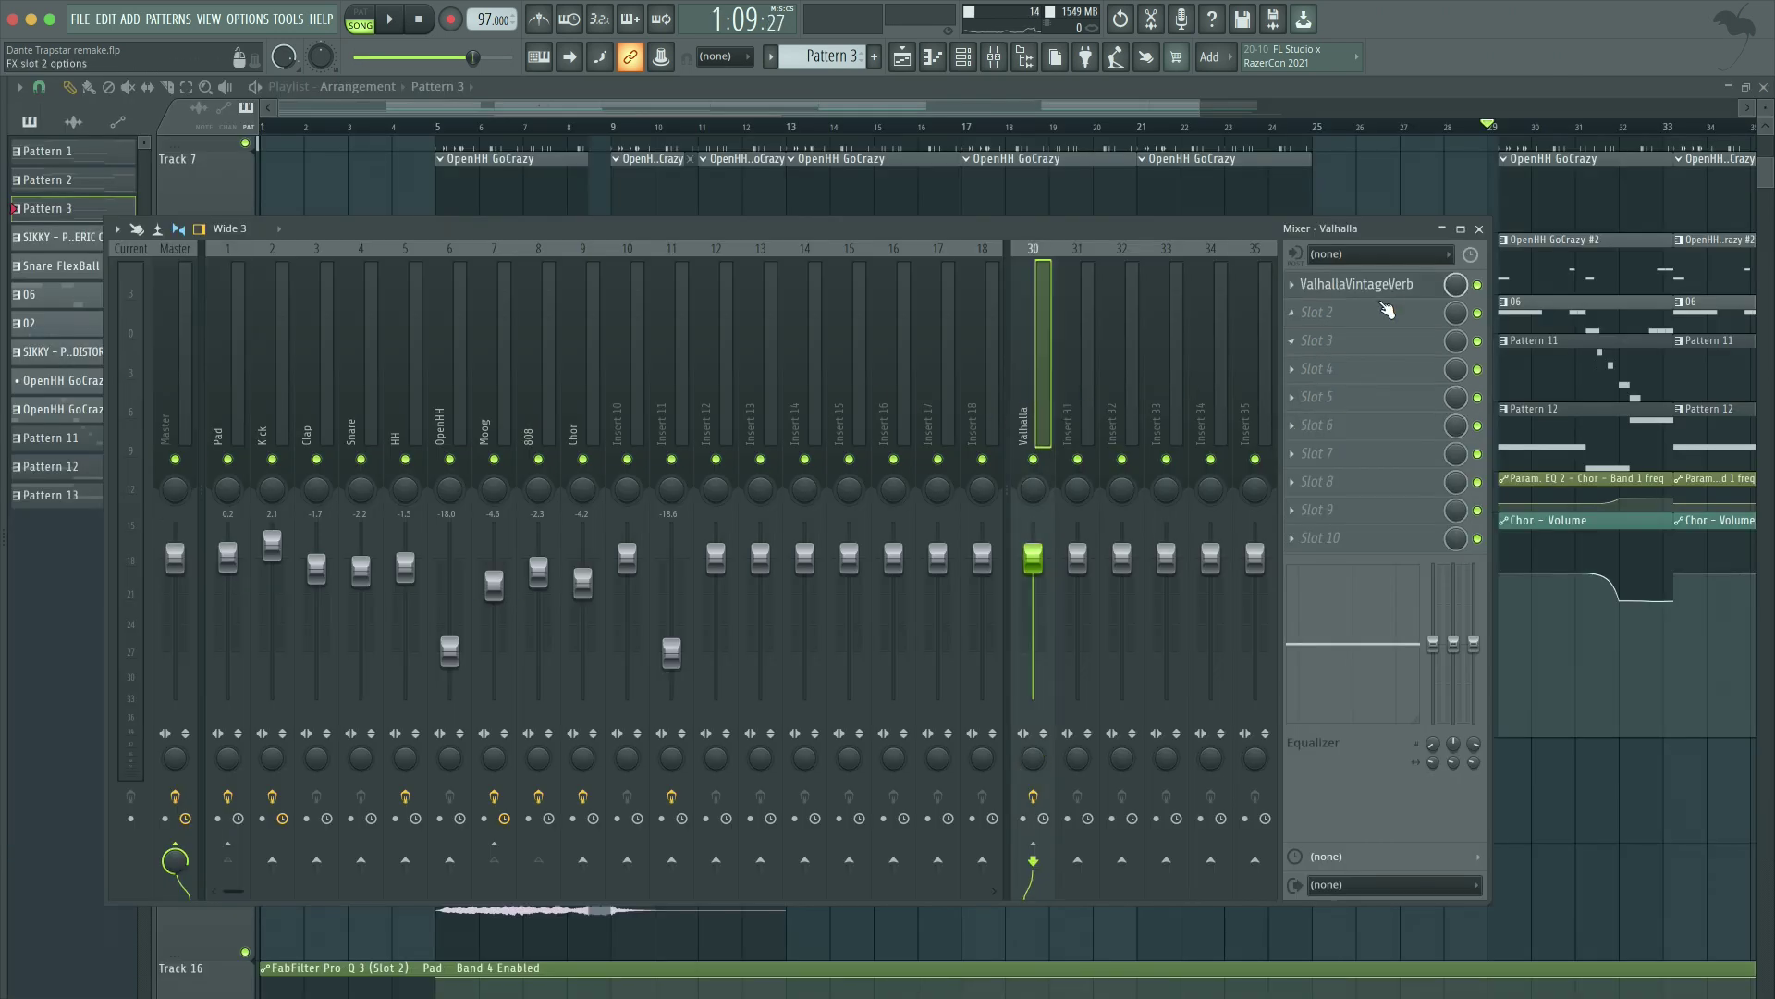
{"action": "left_click", "coordinate": [1390, 285]}
{"action": "left_click_drag", "start_coordinate": [932, 200], "coordinate": [950, 174]}
{"action": "key", "text": "Escape"}
{"action": "left_click", "coordinate": [230, 364]}
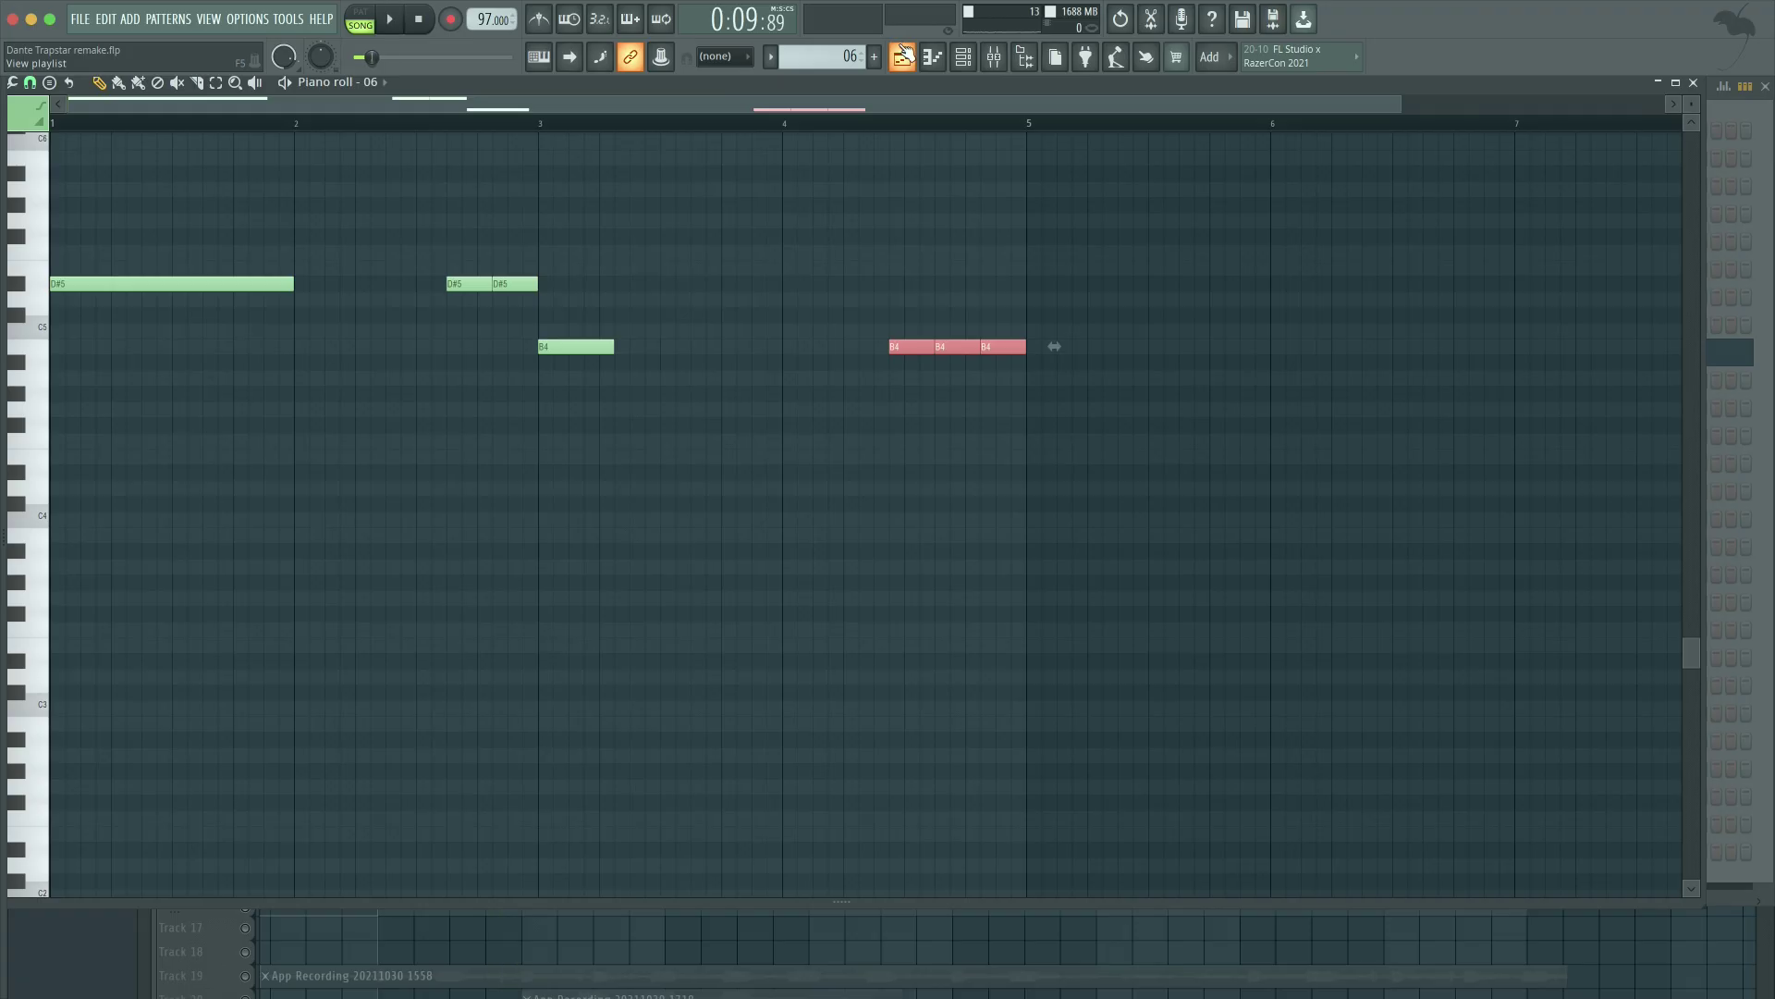
Step: Review the drum clips in the playlist during playback and examine the Generic Clap 06 sampler channel
{"action": "key", "text": "F5"}
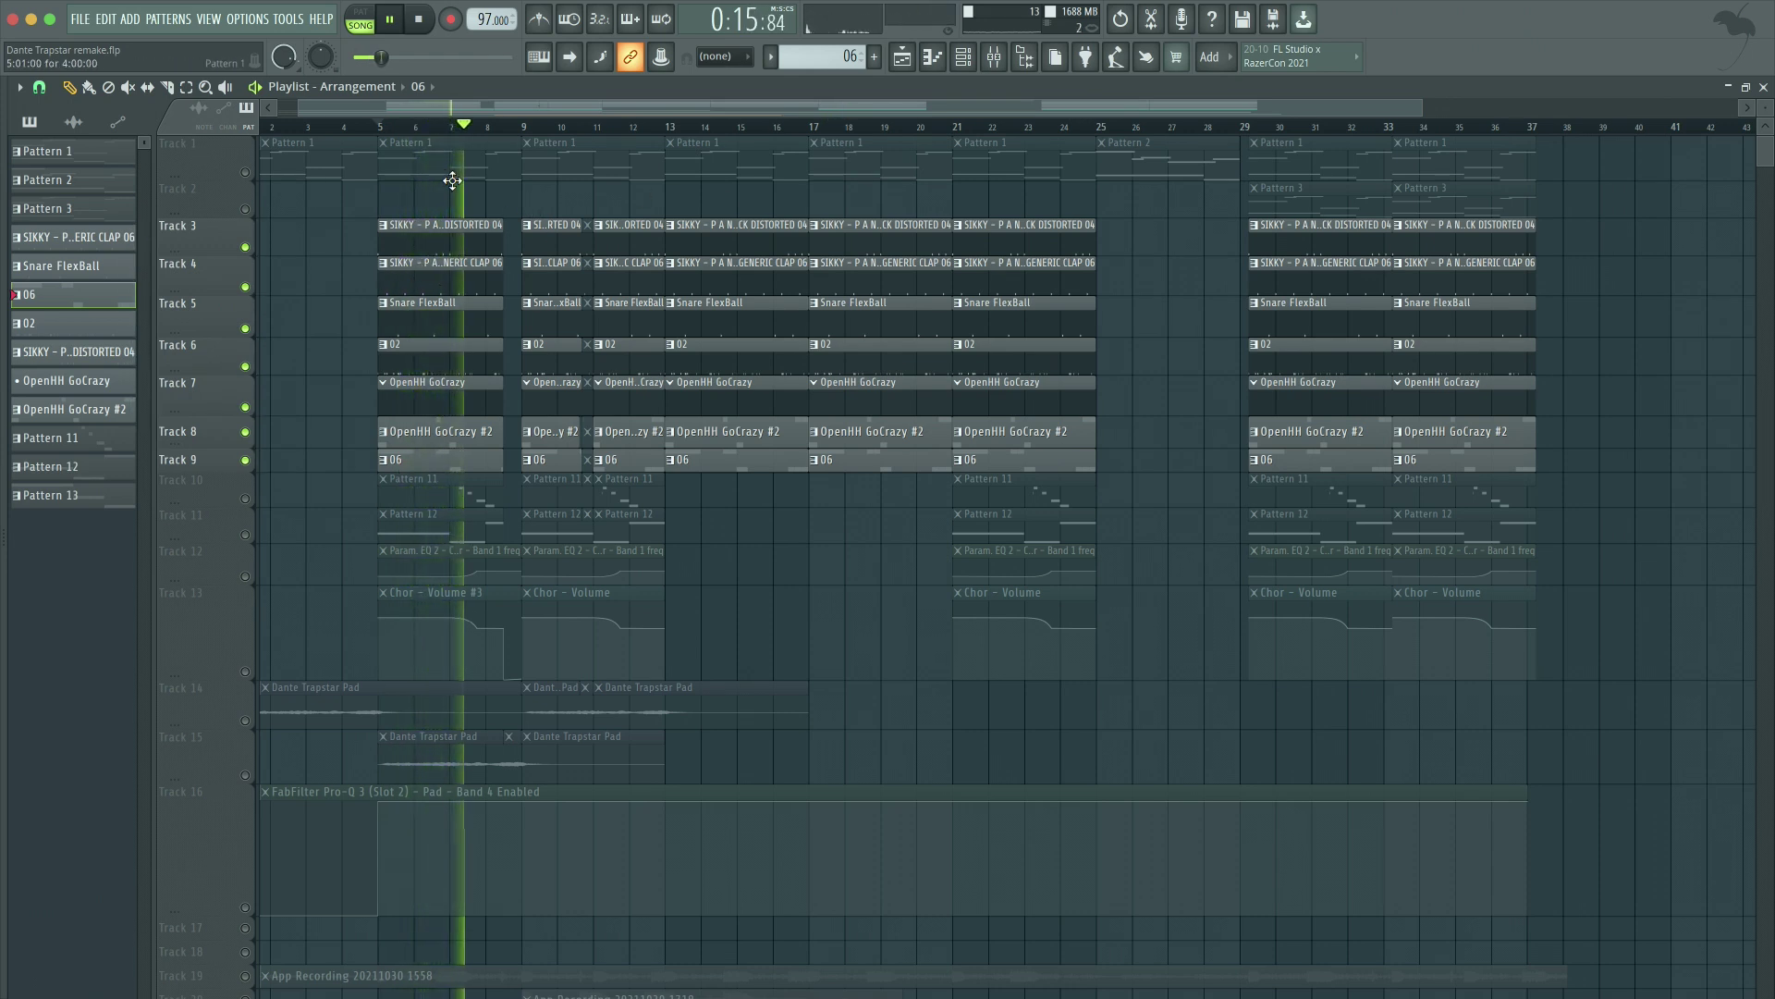
{"action": "left_click_drag", "start_coordinate": [506, 107], "coordinate": [470, 99]}
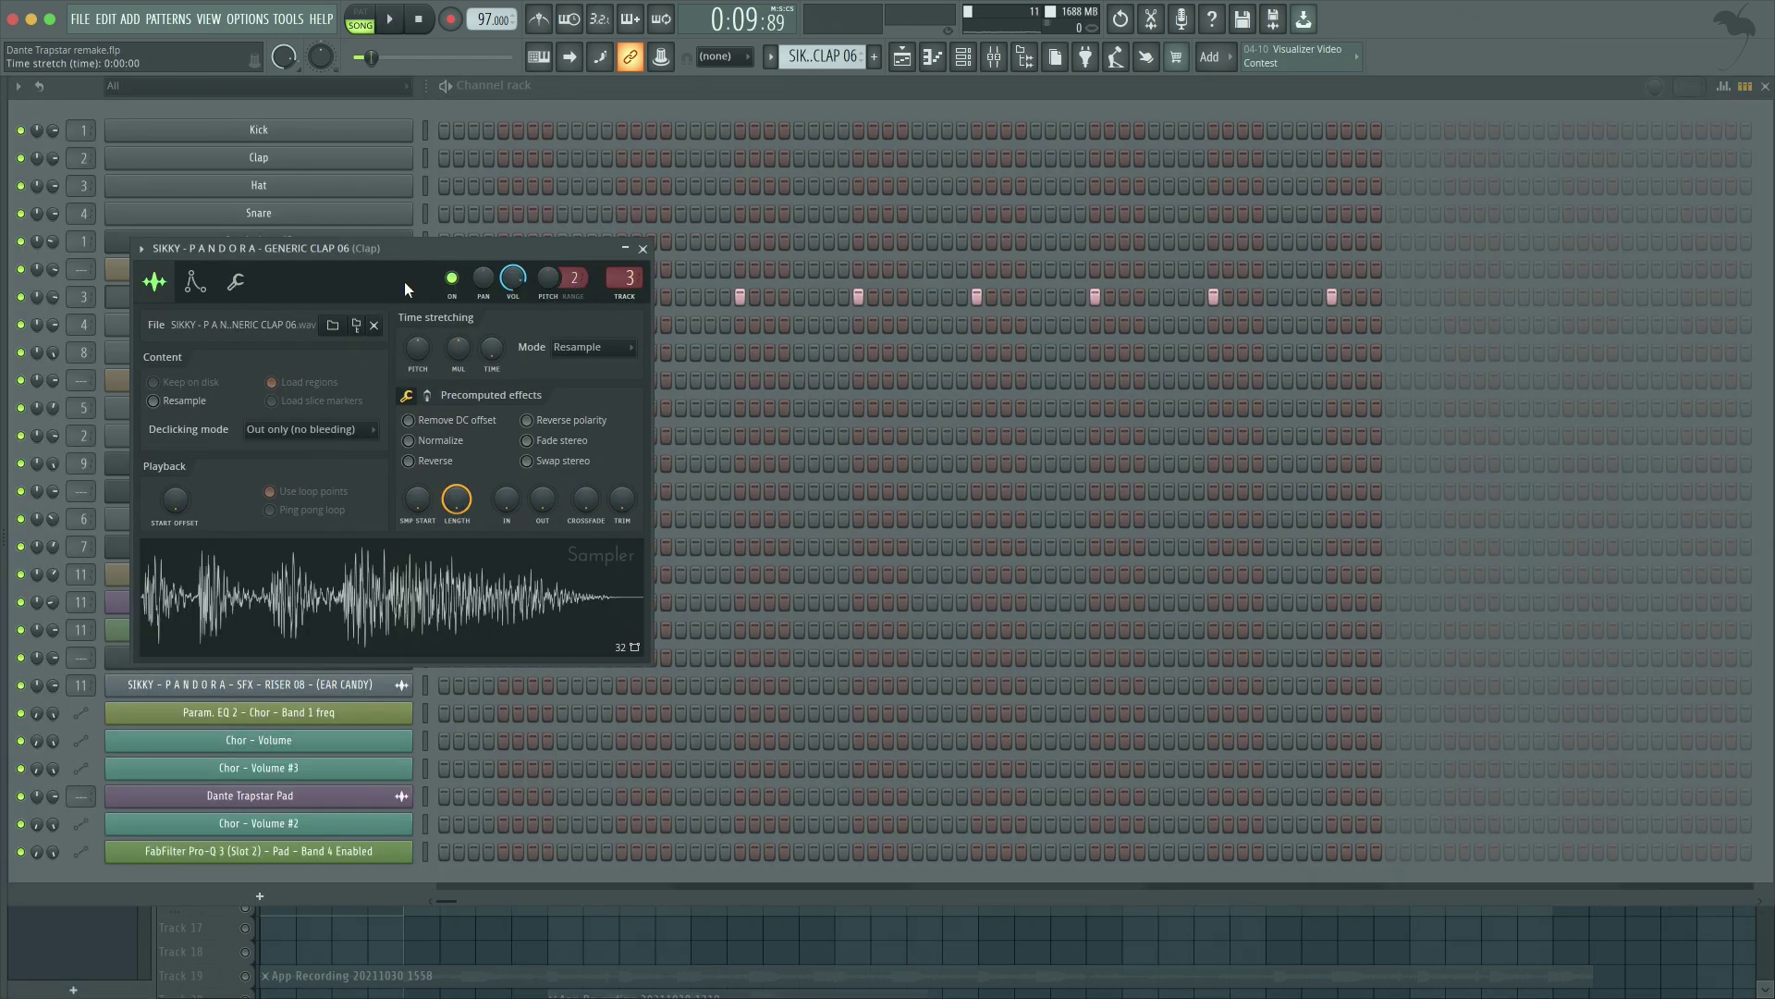
{"action": "left_click_drag", "start_coordinate": [403, 281], "coordinate": [797, 121]}
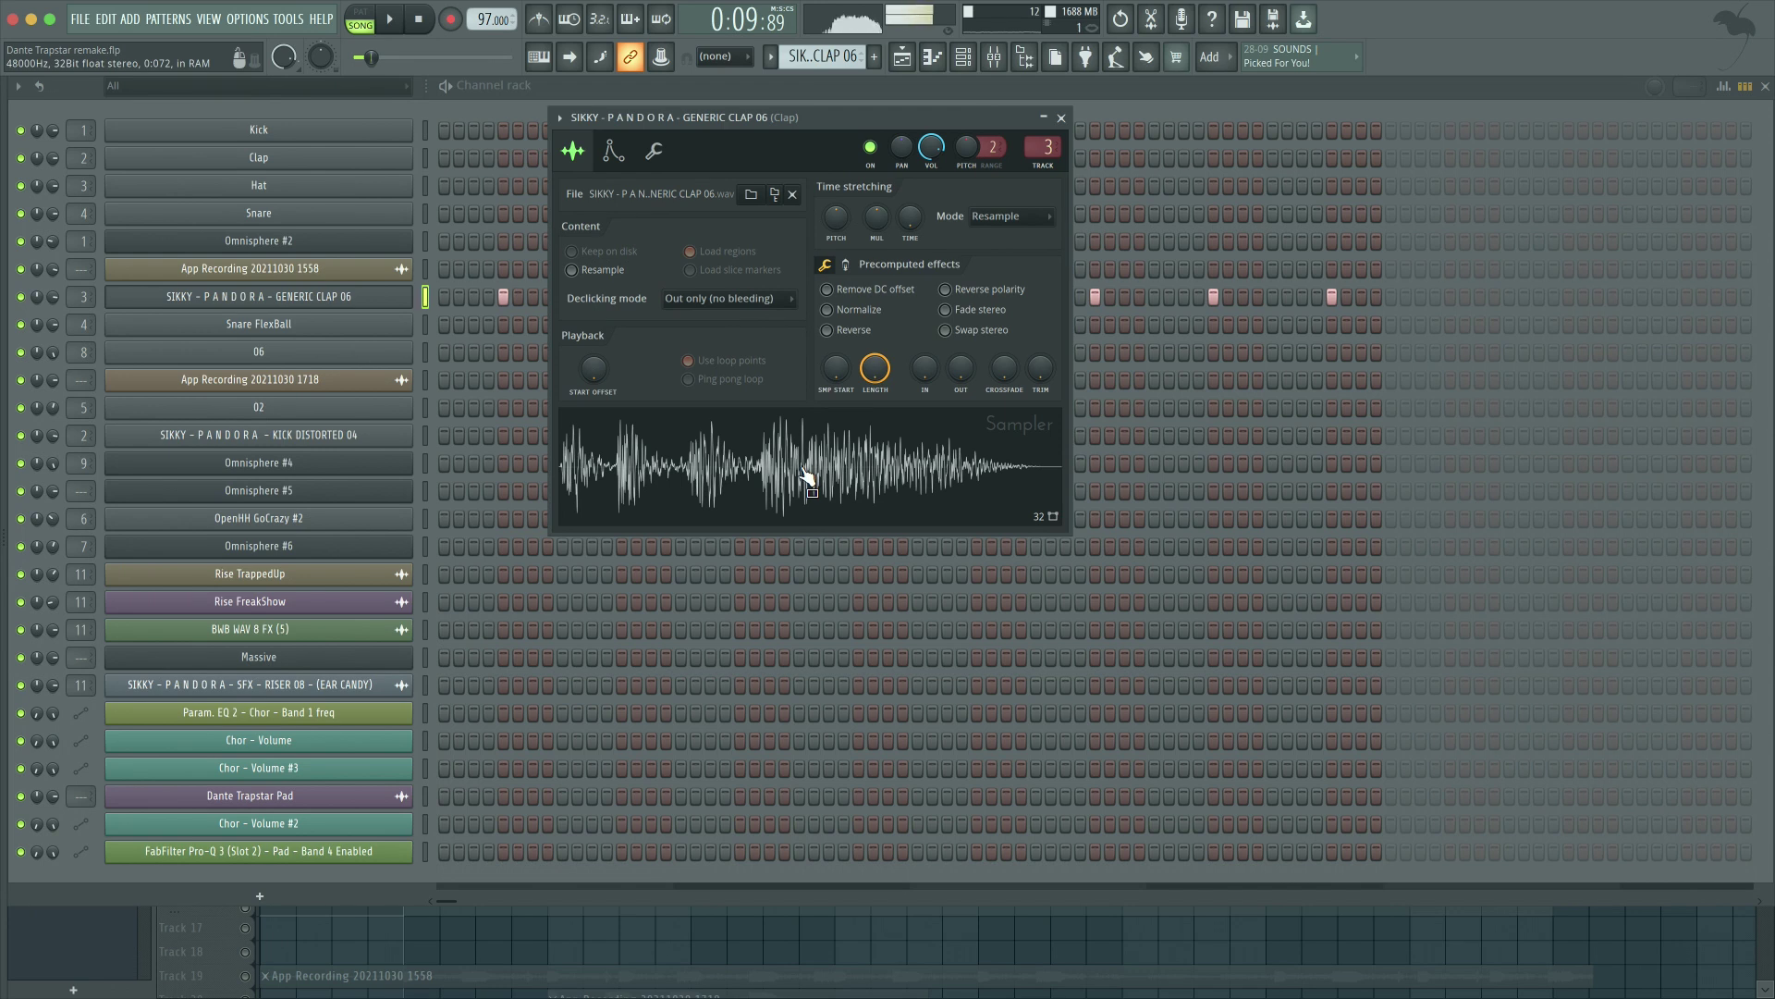
{"action": "key", "text": "Escape"}
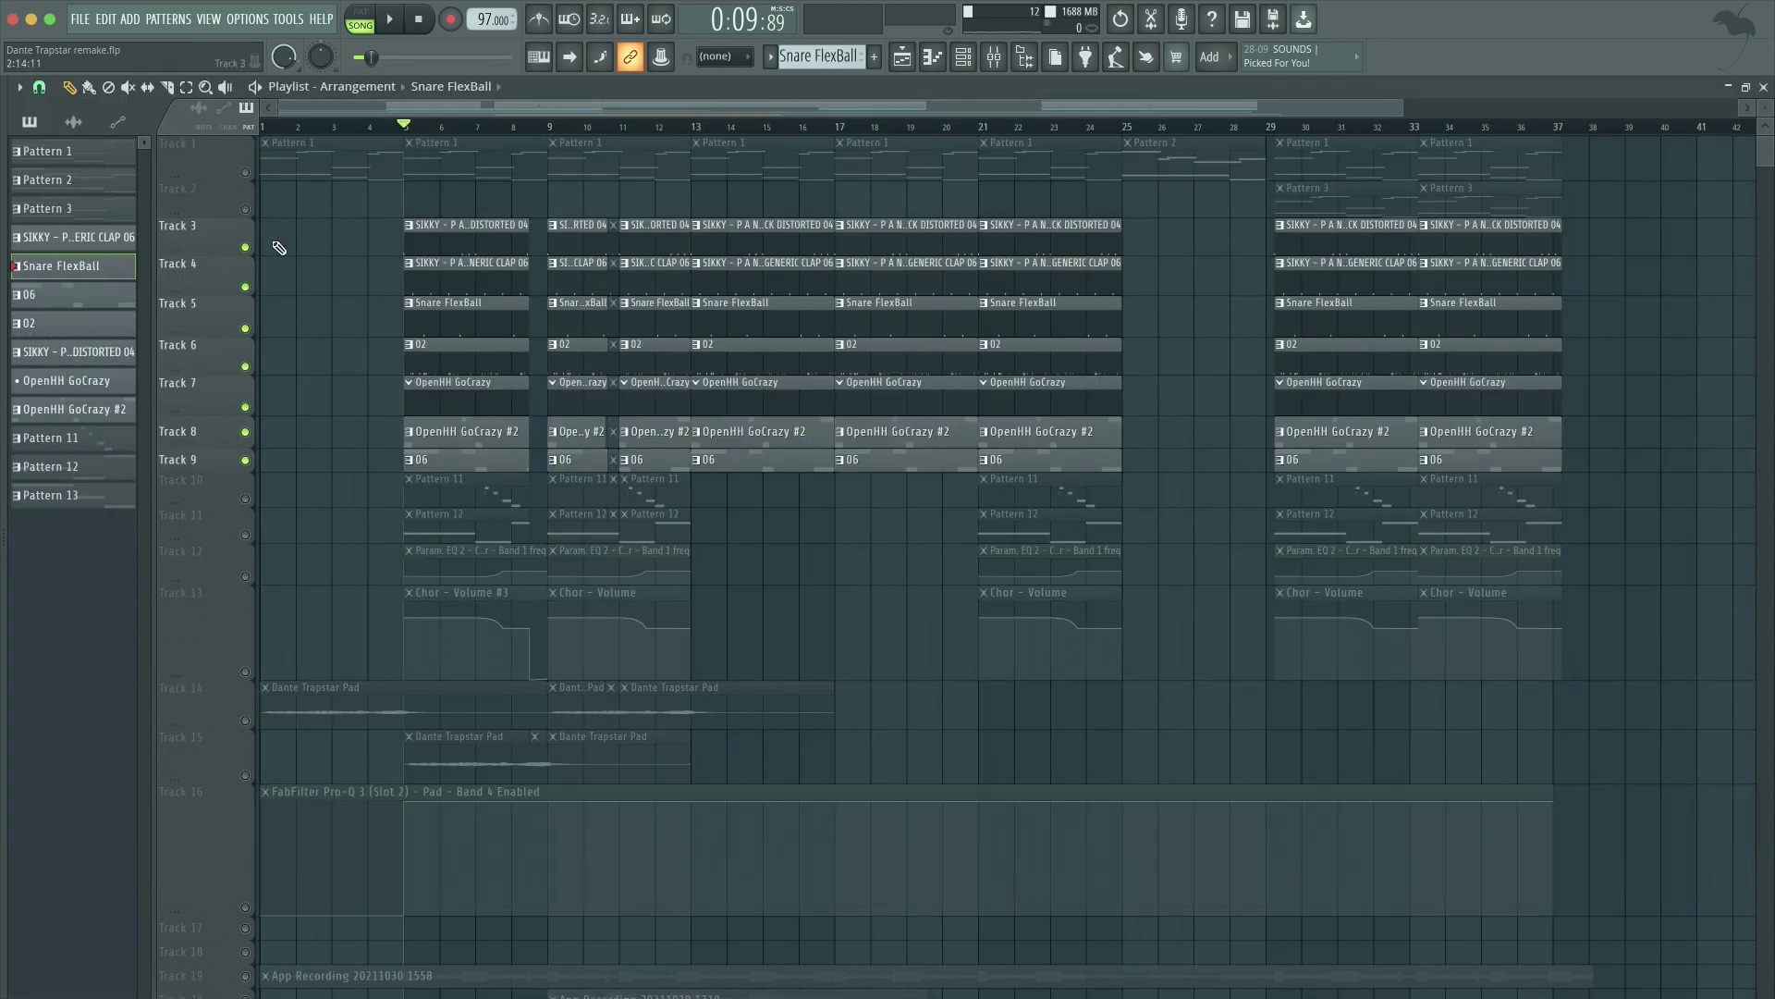
{"action": "key", "text": "space"}
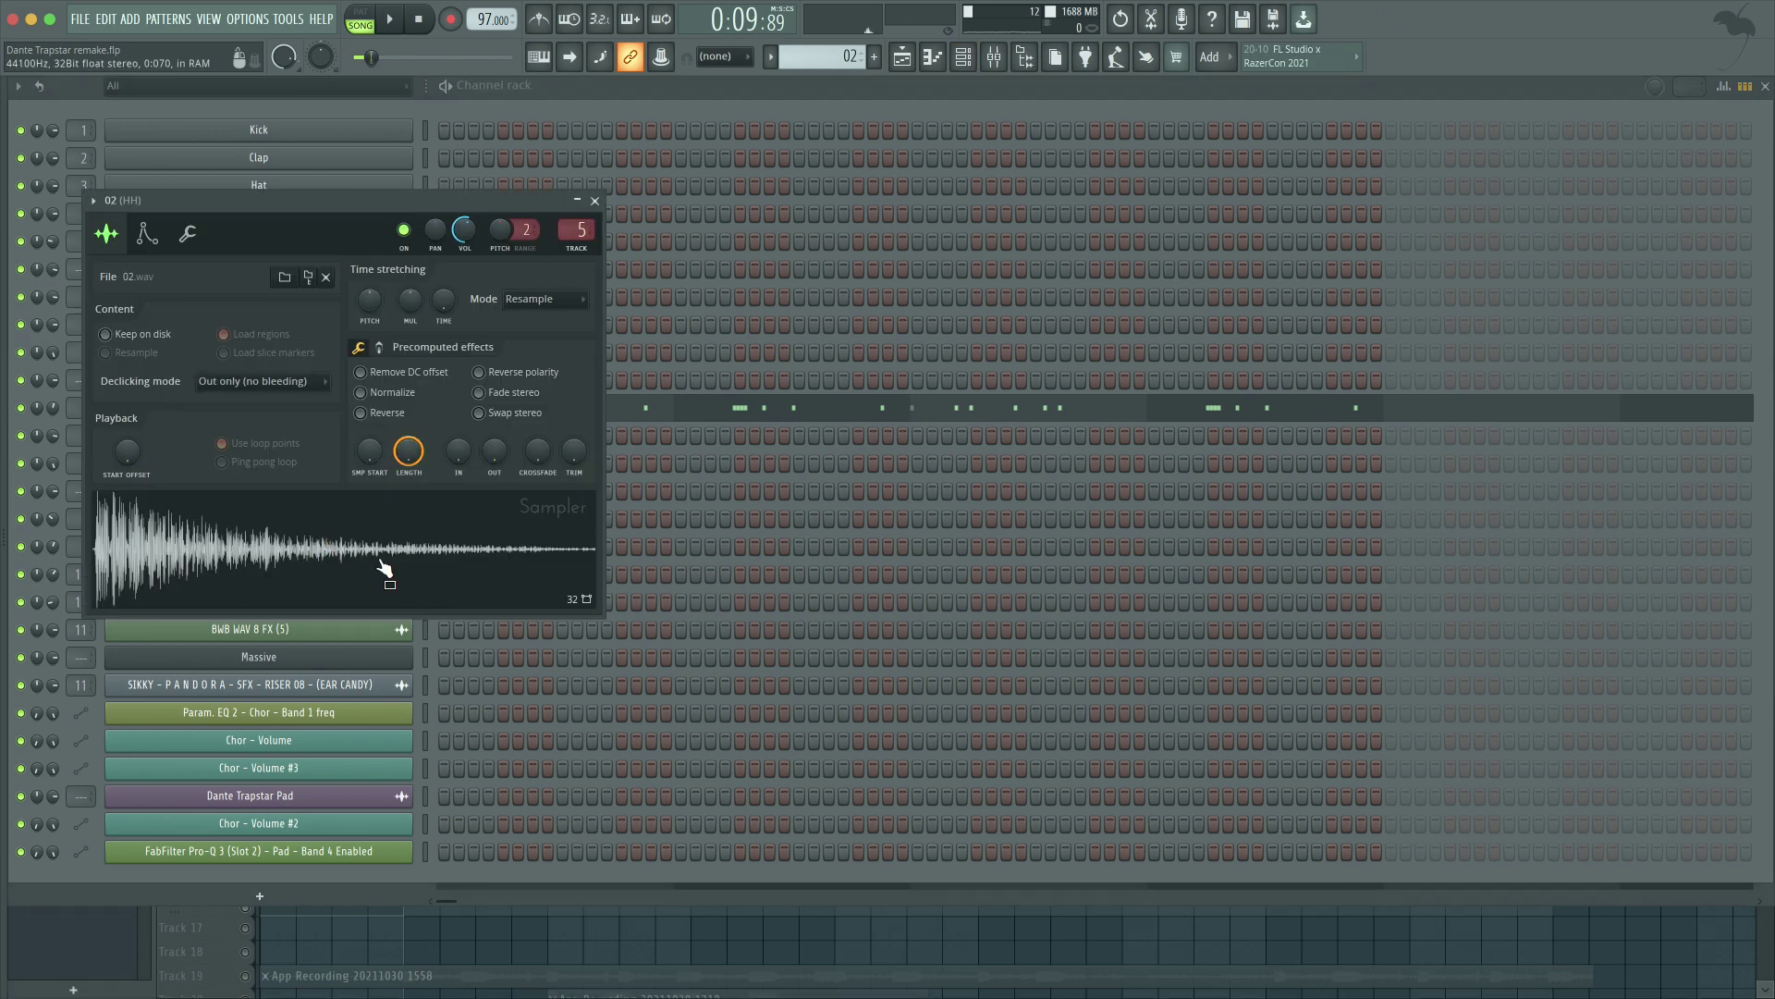
Step: Close the 02 hi-hat sampler and examine its pattern in the piano roll during playback
{"action": "left_click", "coordinate": [595, 201]}
{"action": "left_click", "coordinate": [499, 412]}
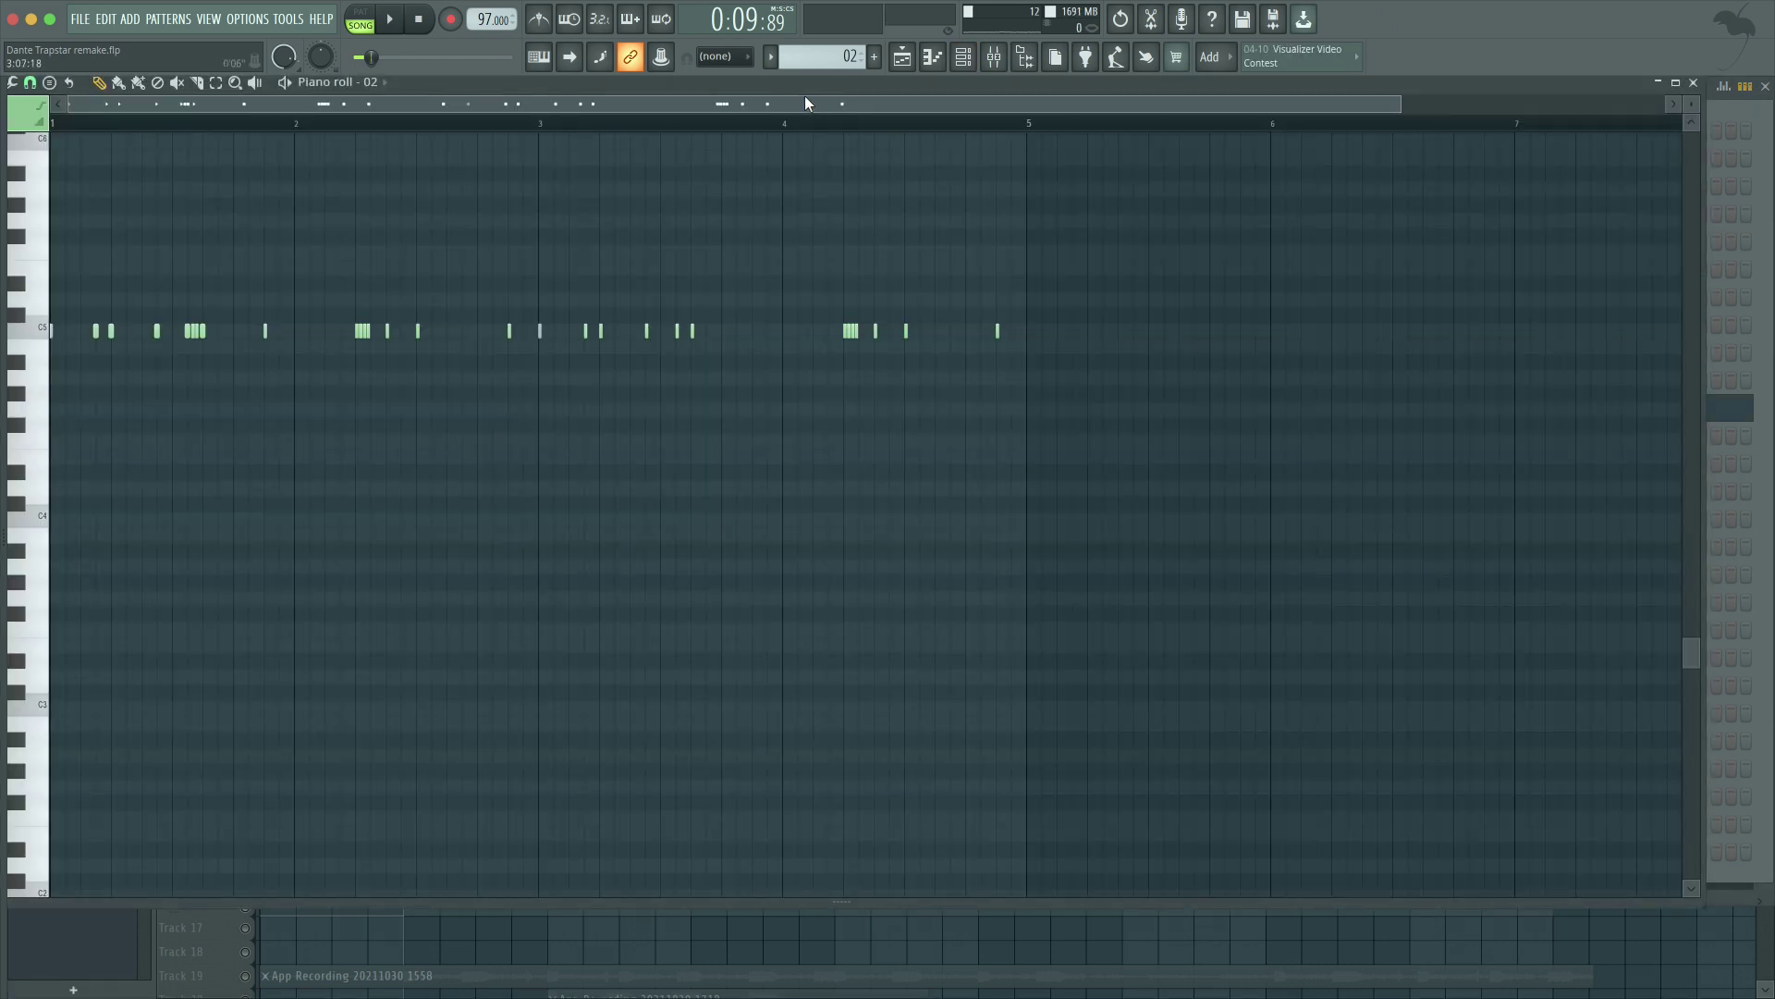
{"action": "key", "text": "space"}
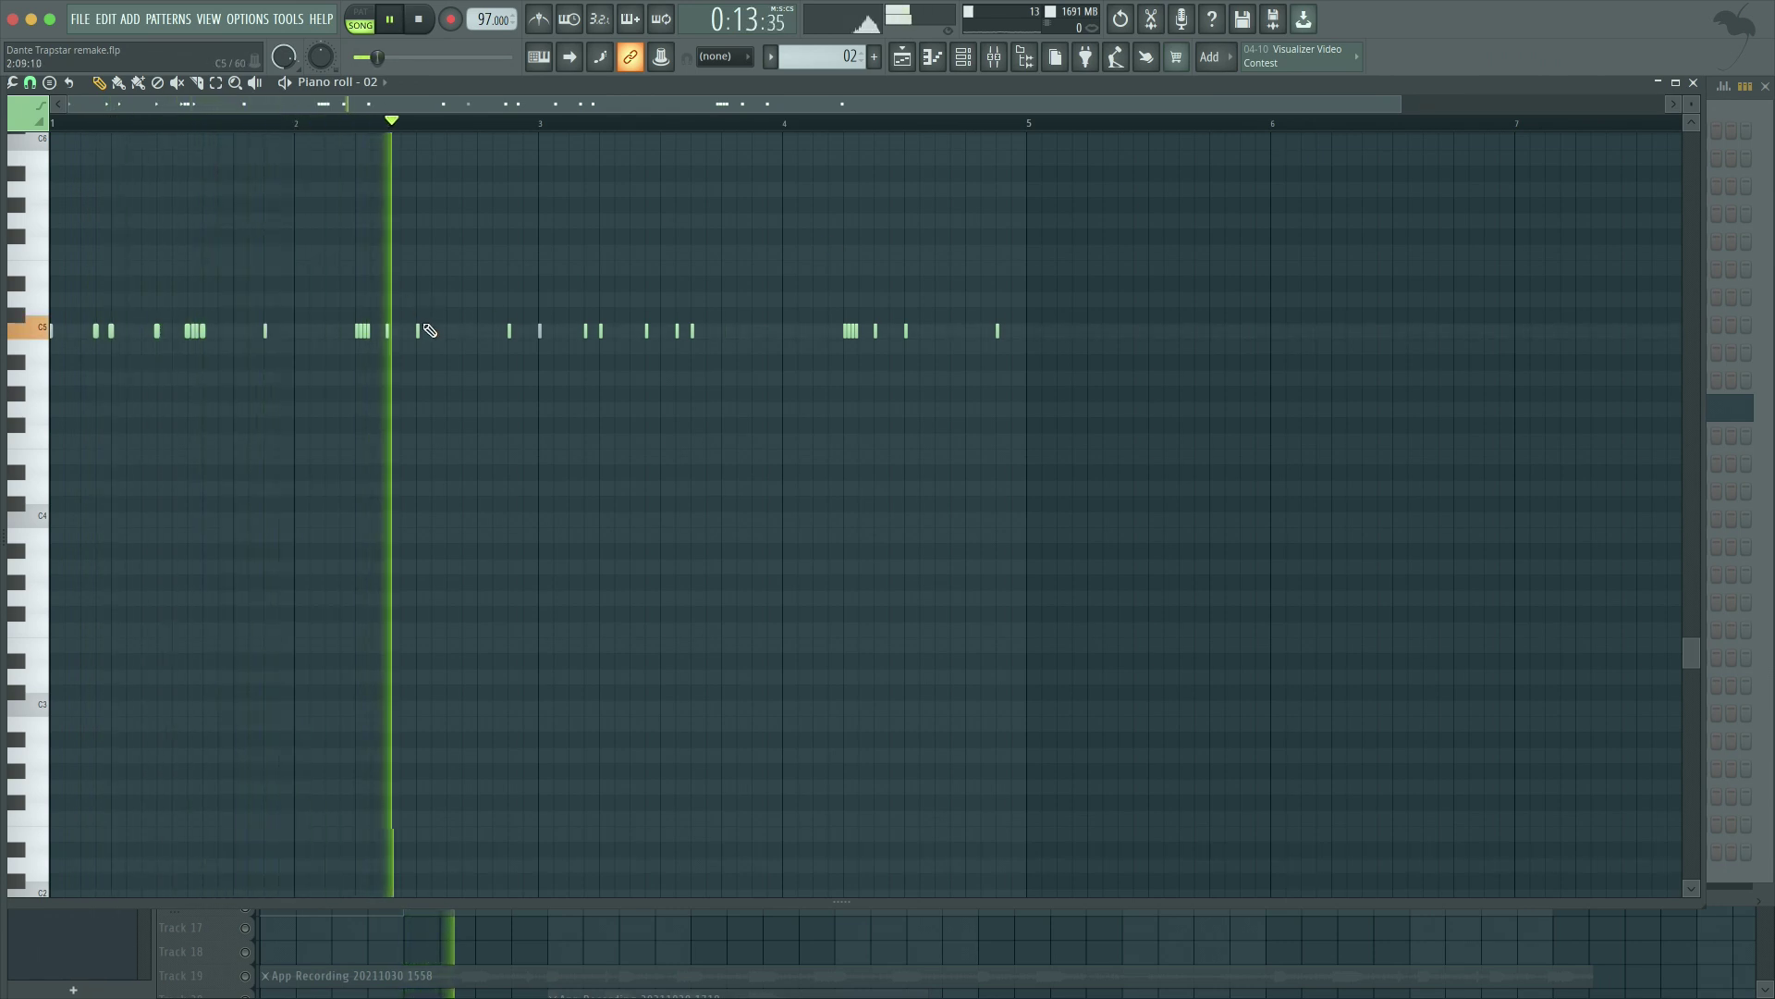
{"action": "scroll", "coordinate": [448, 385], "scroll_direction": "up", "scroll_amount": 3}
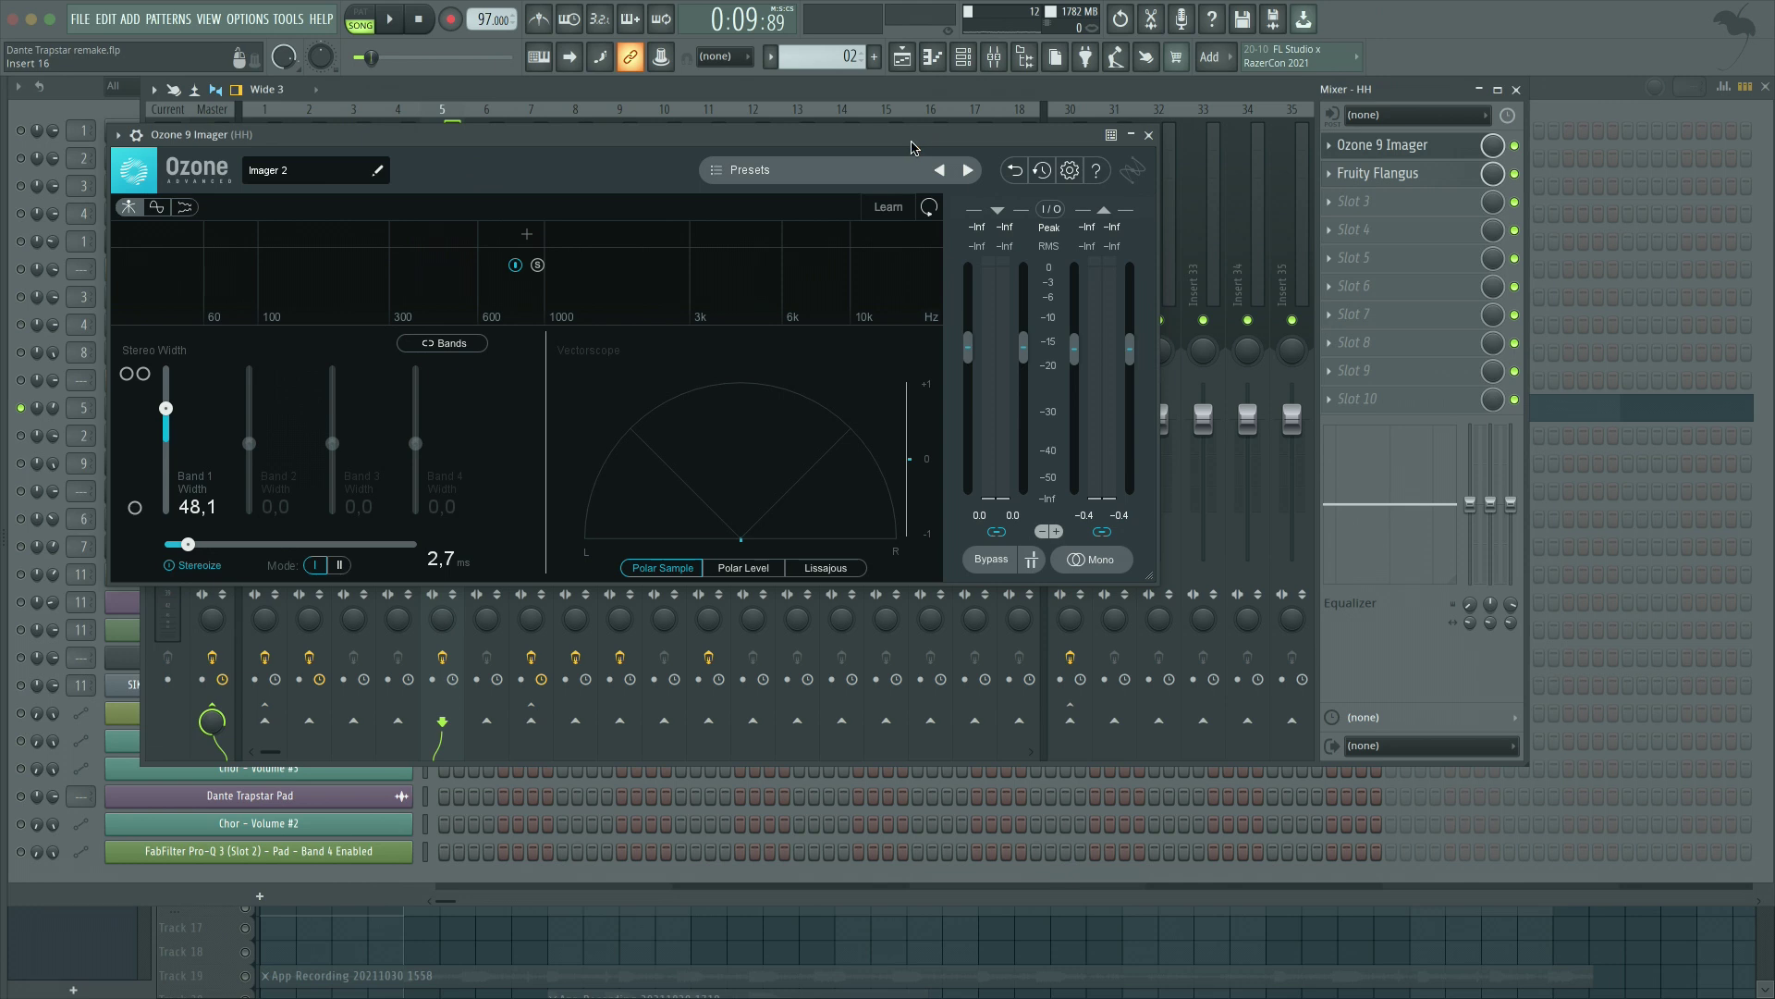
Step: Inspect the Ozone 9 Imager and Fruity Flangus effects on the HH mixer track
{"action": "left_click_drag", "start_coordinate": [911, 145], "coordinate": [1000, 148]}
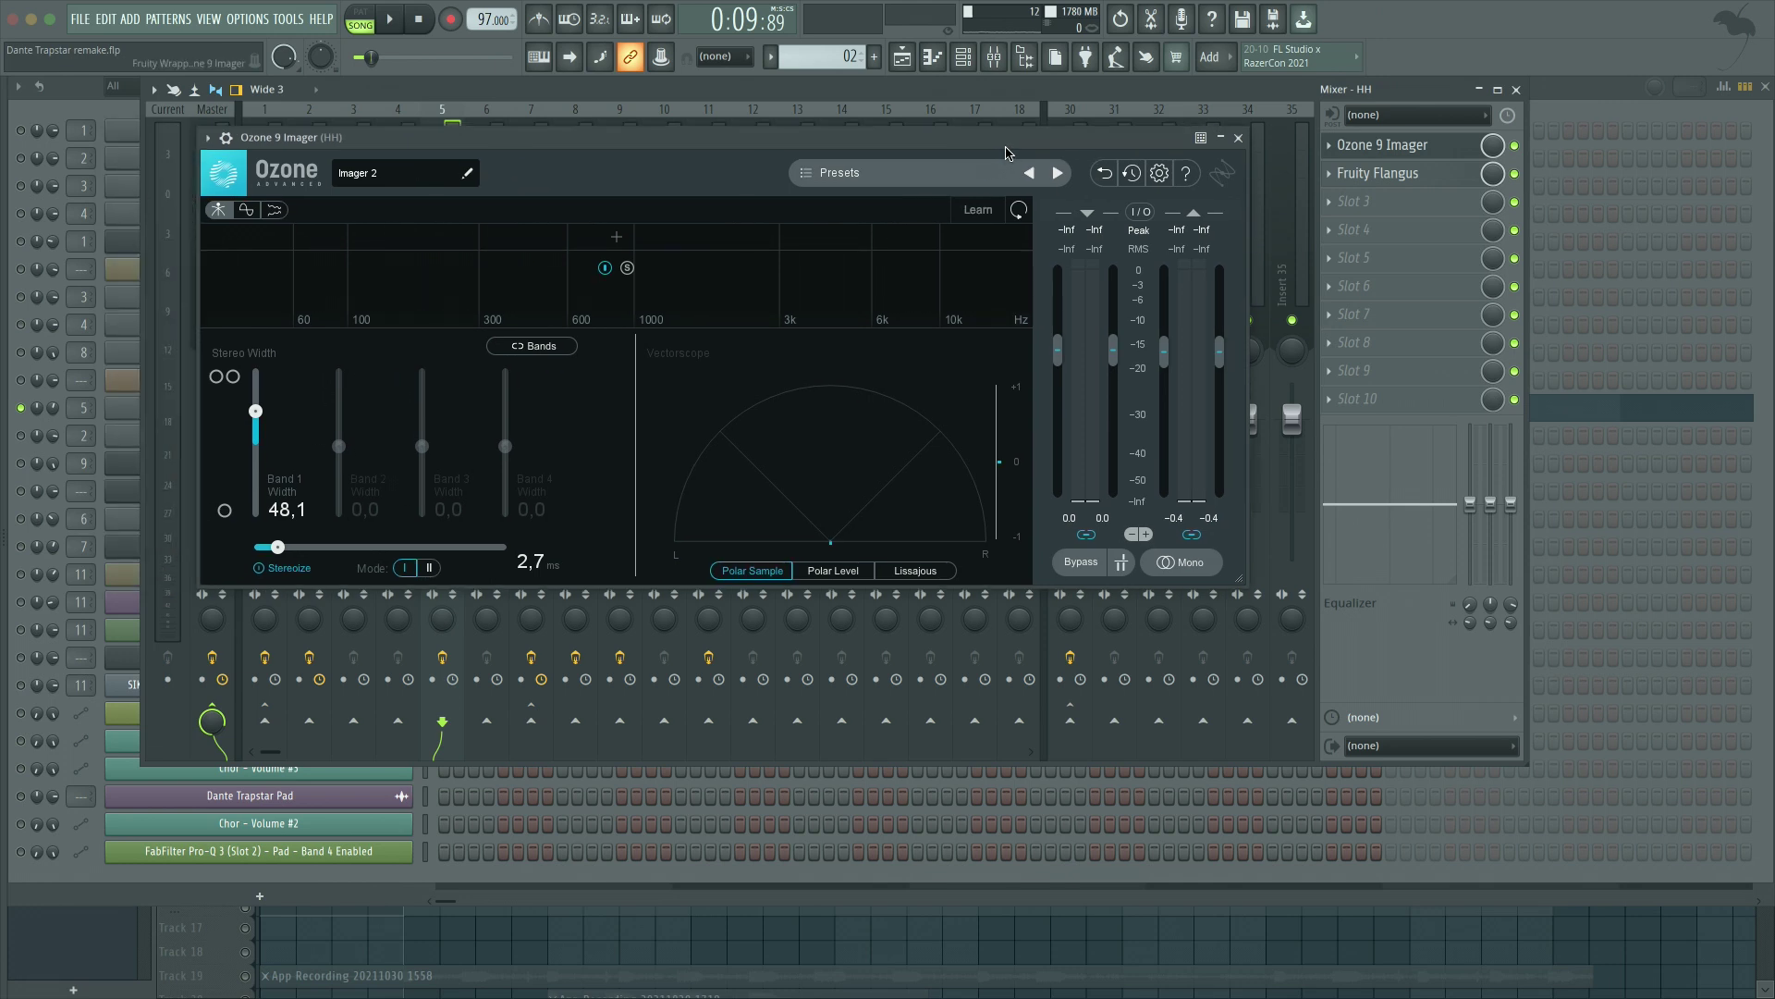
{"action": "left_click", "coordinate": [1238, 137]}
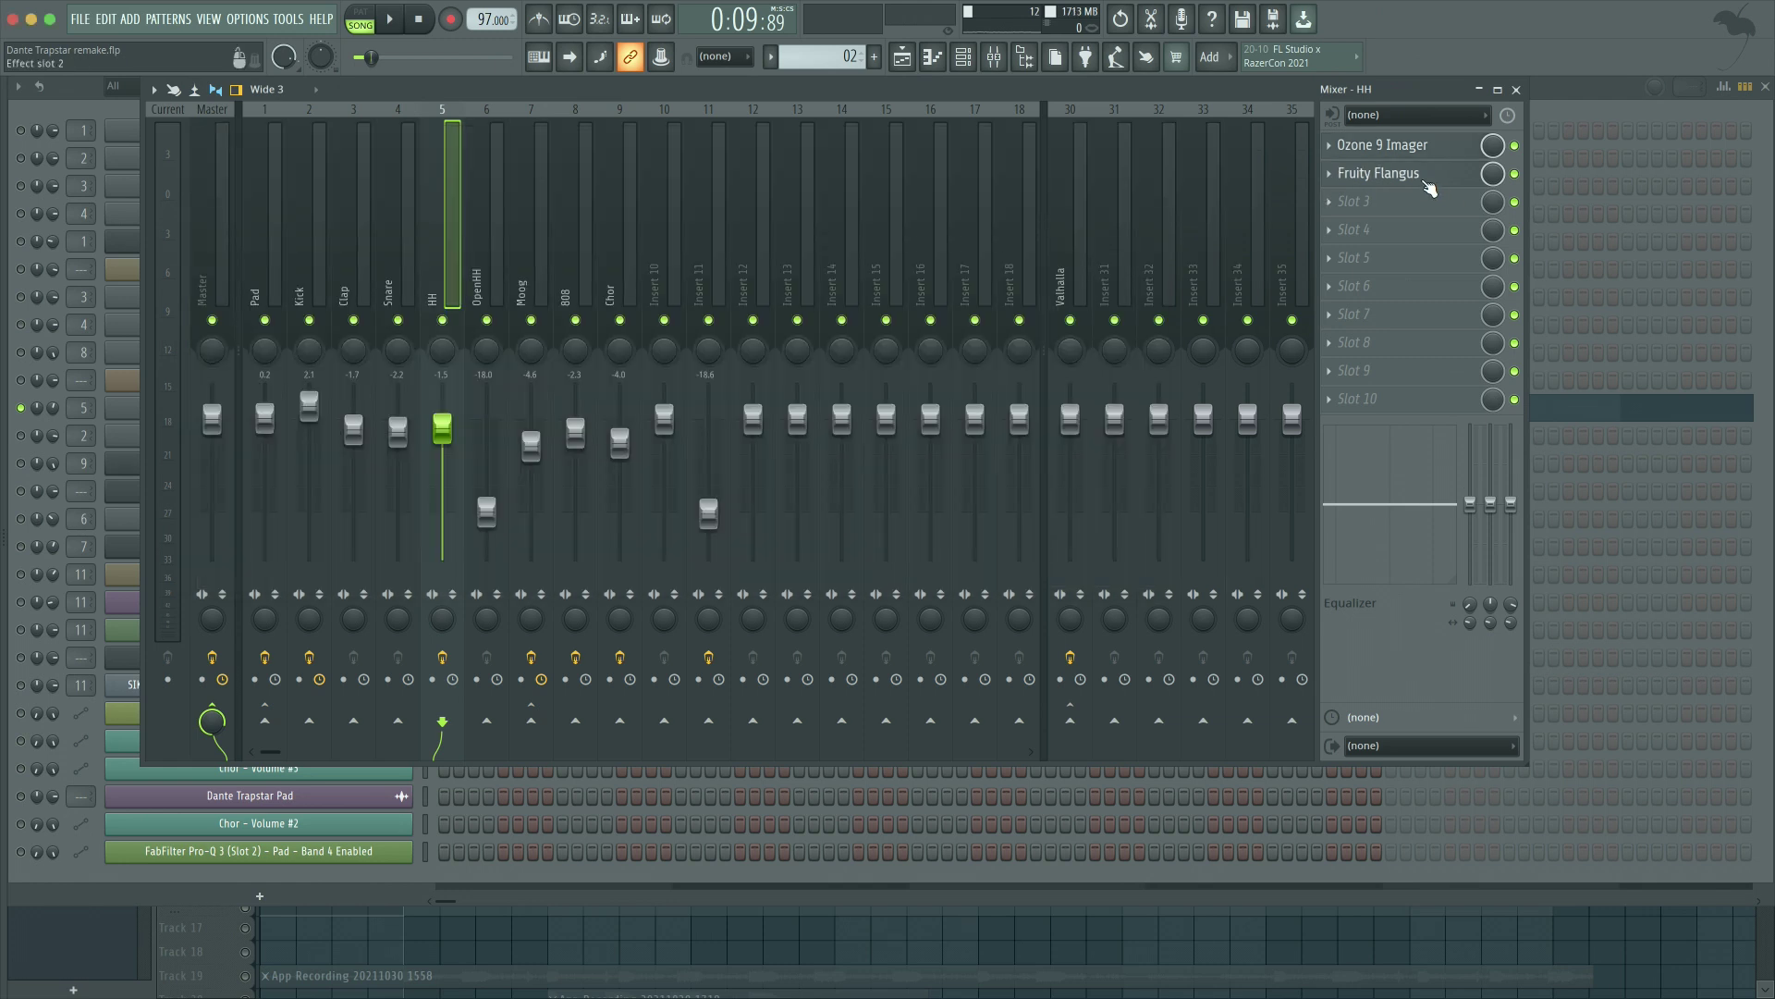
{"action": "left_click", "coordinate": [1426, 183]}
{"action": "left_click_drag", "start_coordinate": [846, 224], "coordinate": [911, 205]}
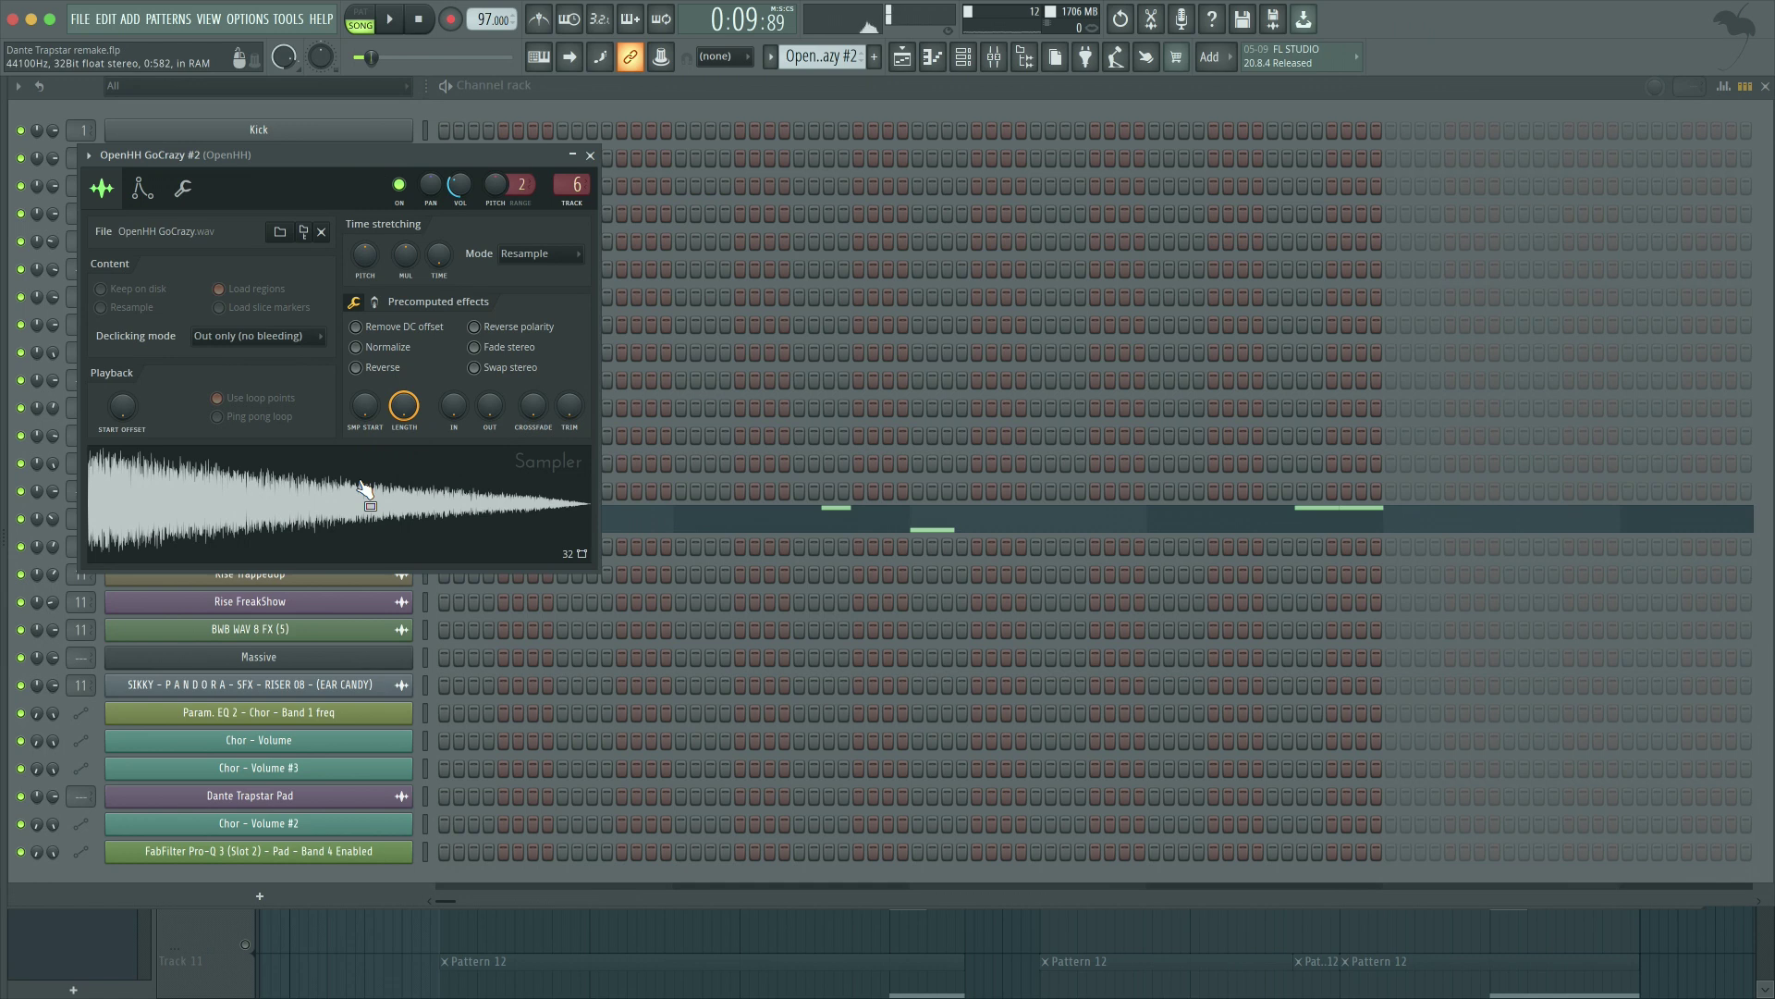
Step: Play the playlist from bar 5 to check the OpenHH GoCrazy #2 clips on Track 8, and open that pattern
{"action": "key", "text": "F5"}
{"action": "key", "text": "space"}
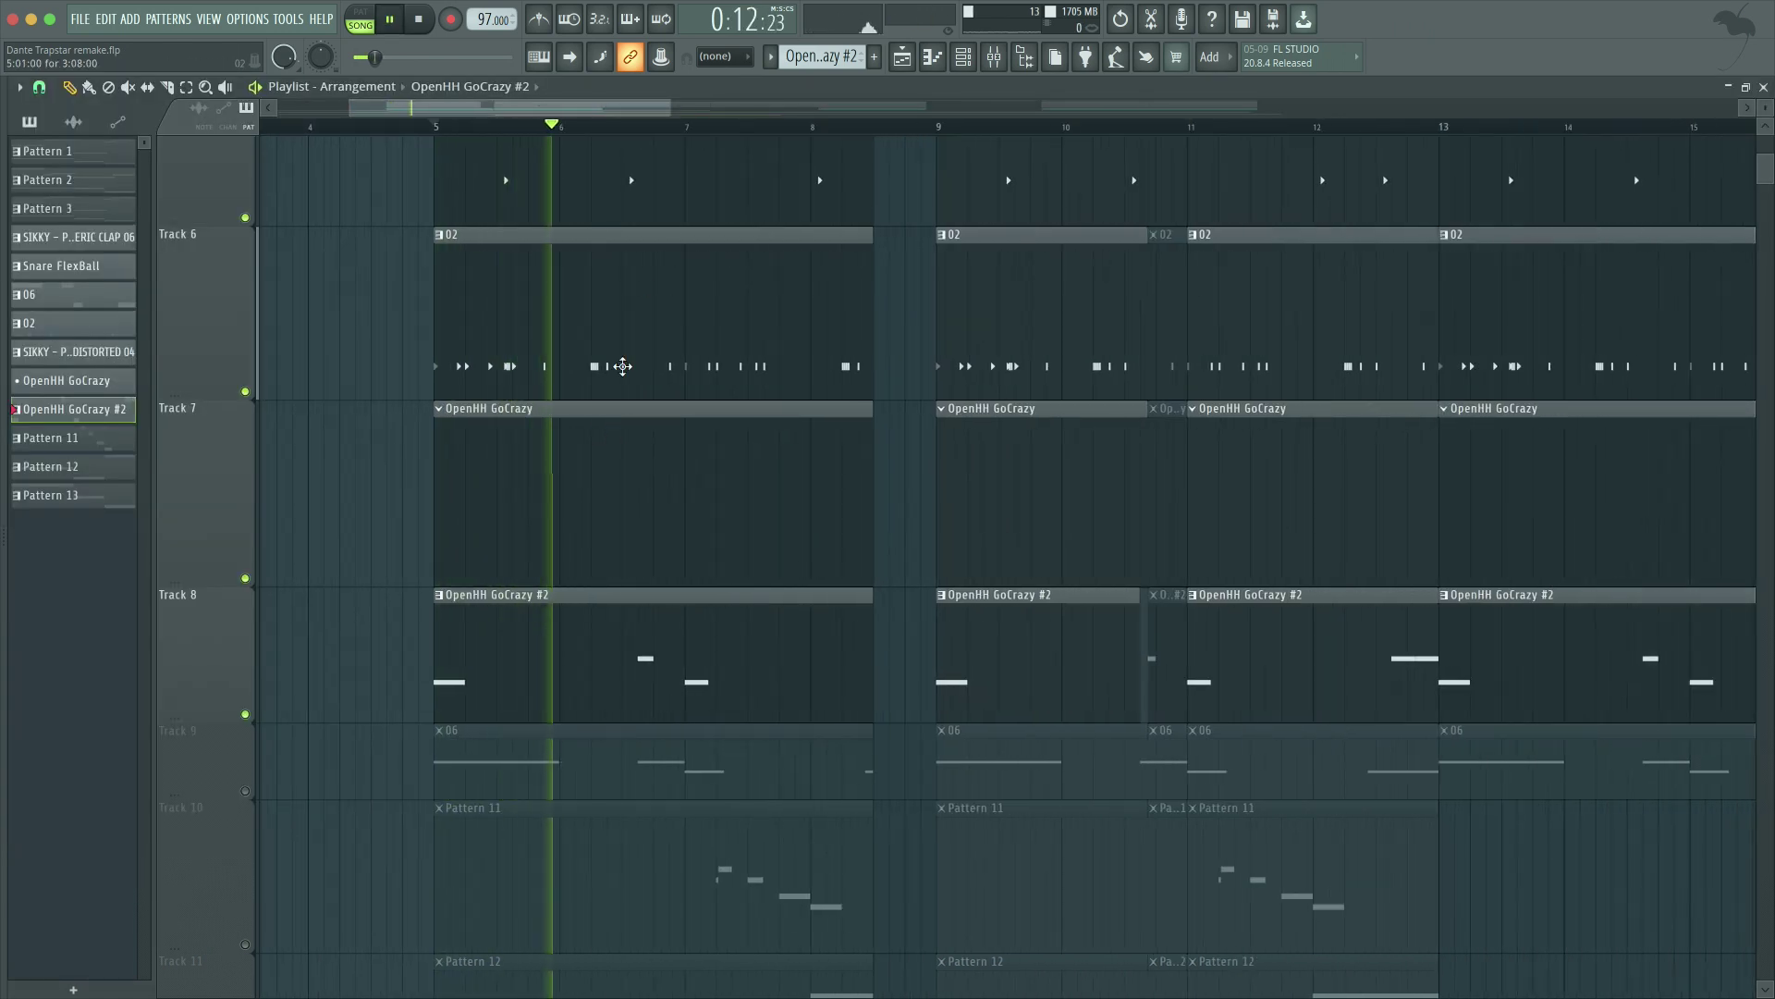
{"action": "left_click_drag", "start_coordinate": [672, 108], "coordinate": [675, 108]}
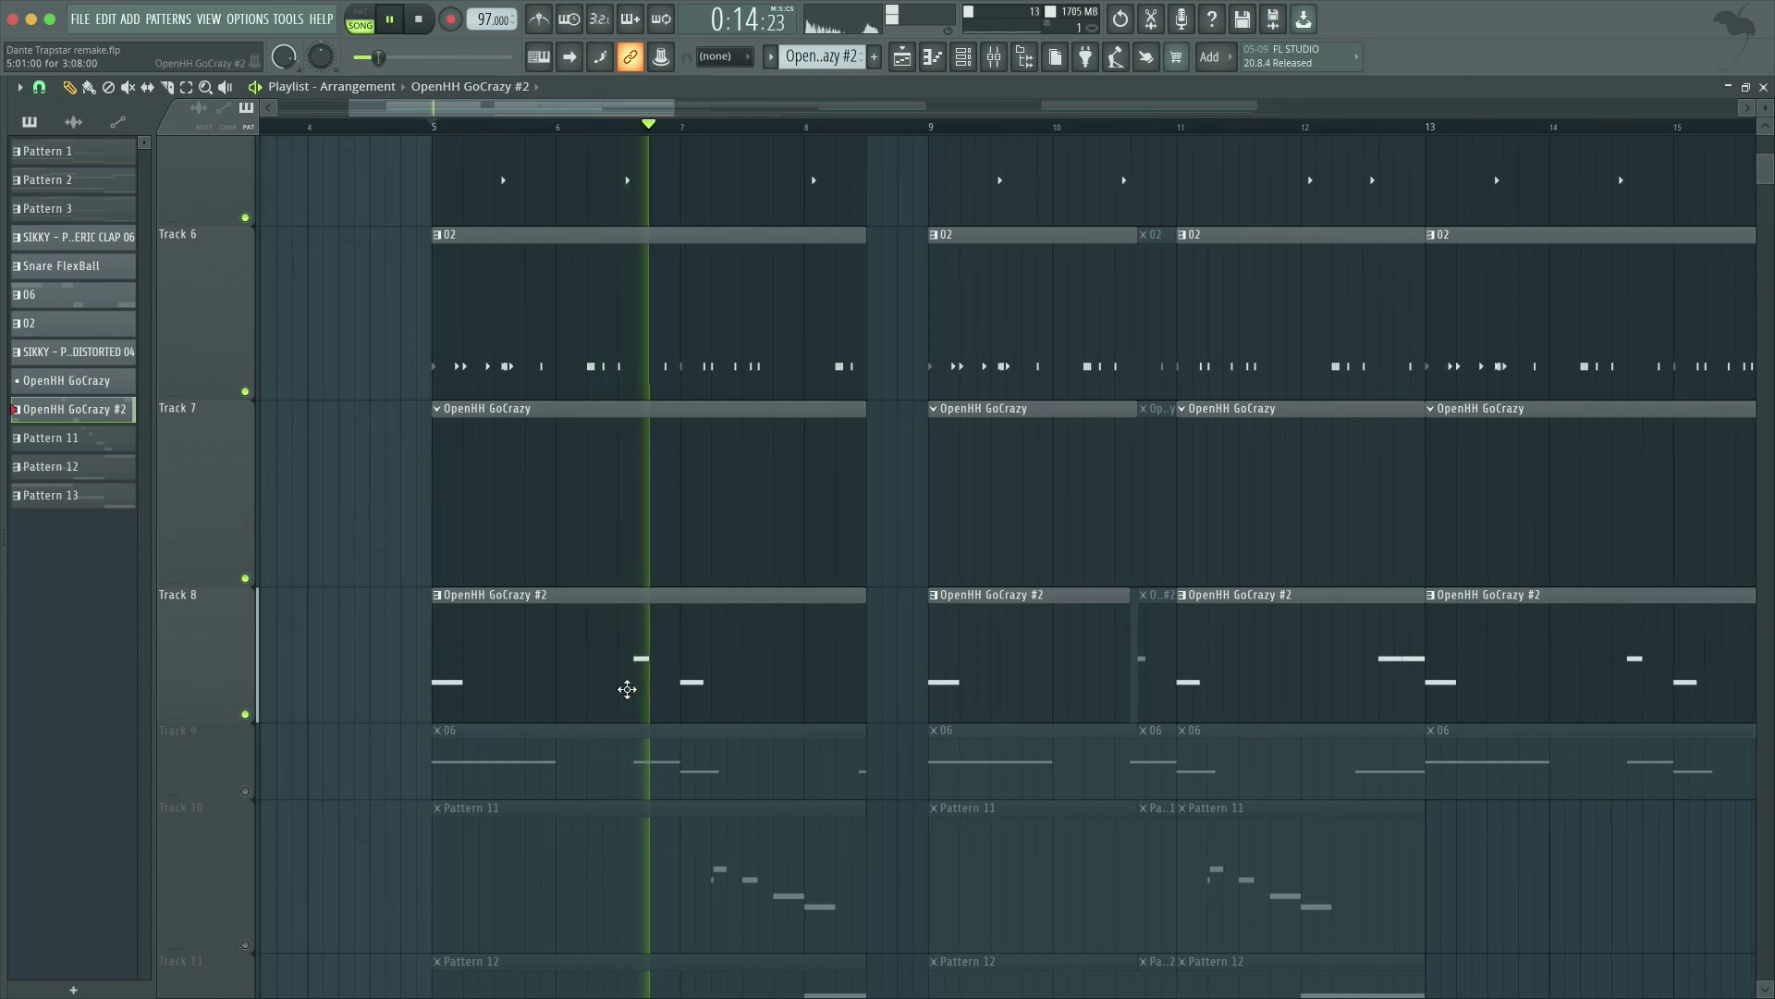
{"action": "double_click", "coordinate": [626, 673]}
{"action": "key", "text": "space"}
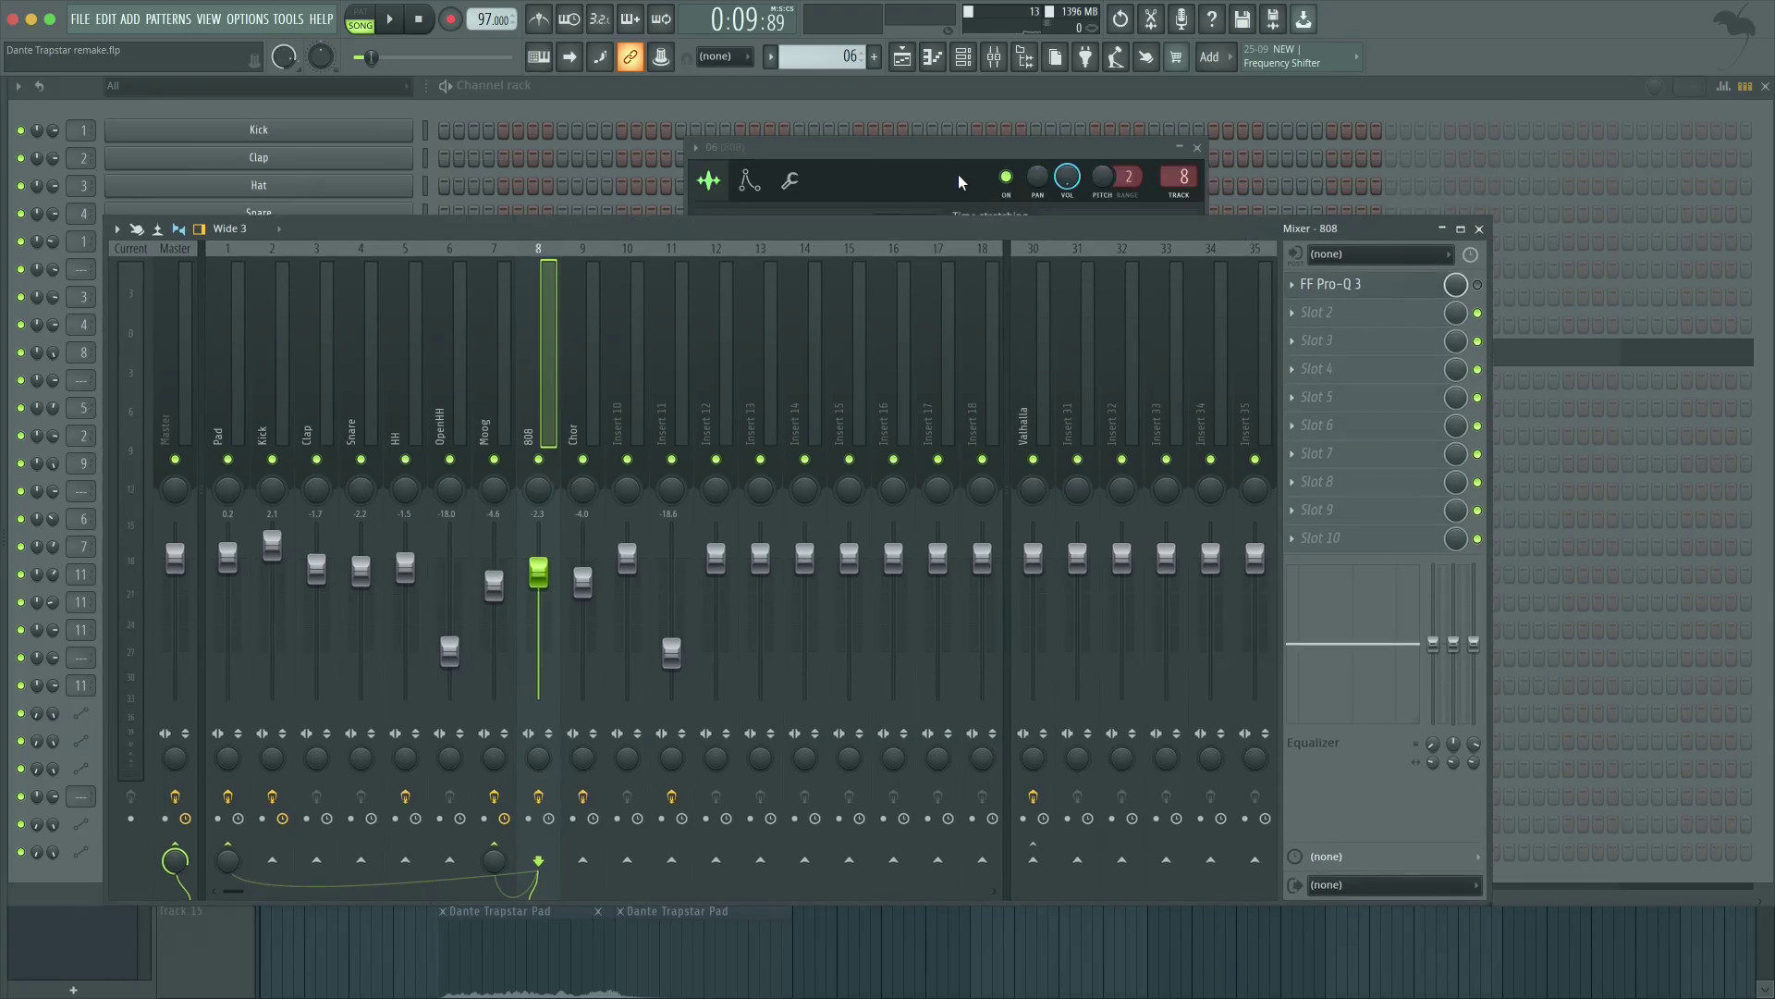
Step: Audition the 06 sample in the 808 sampler channel
{"action": "left_click_drag", "start_coordinate": [943, 155], "coordinate": [988, 142]}
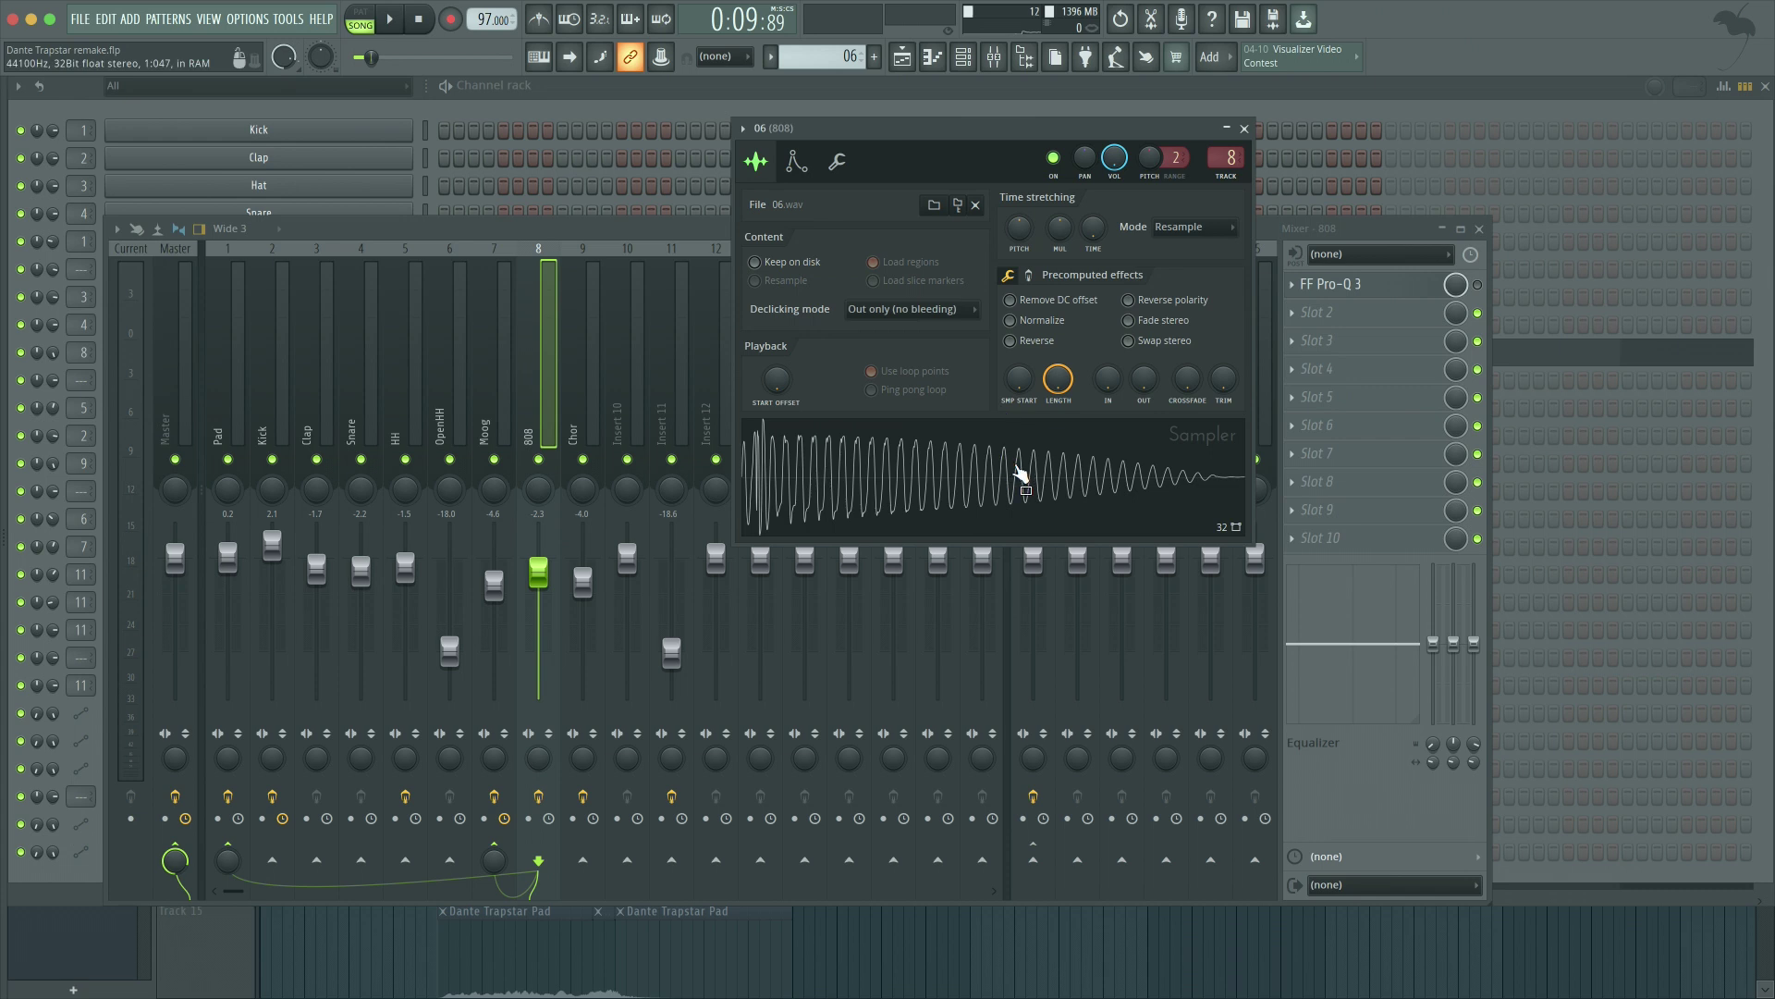
{"action": "left_click", "coordinate": [999, 487]}
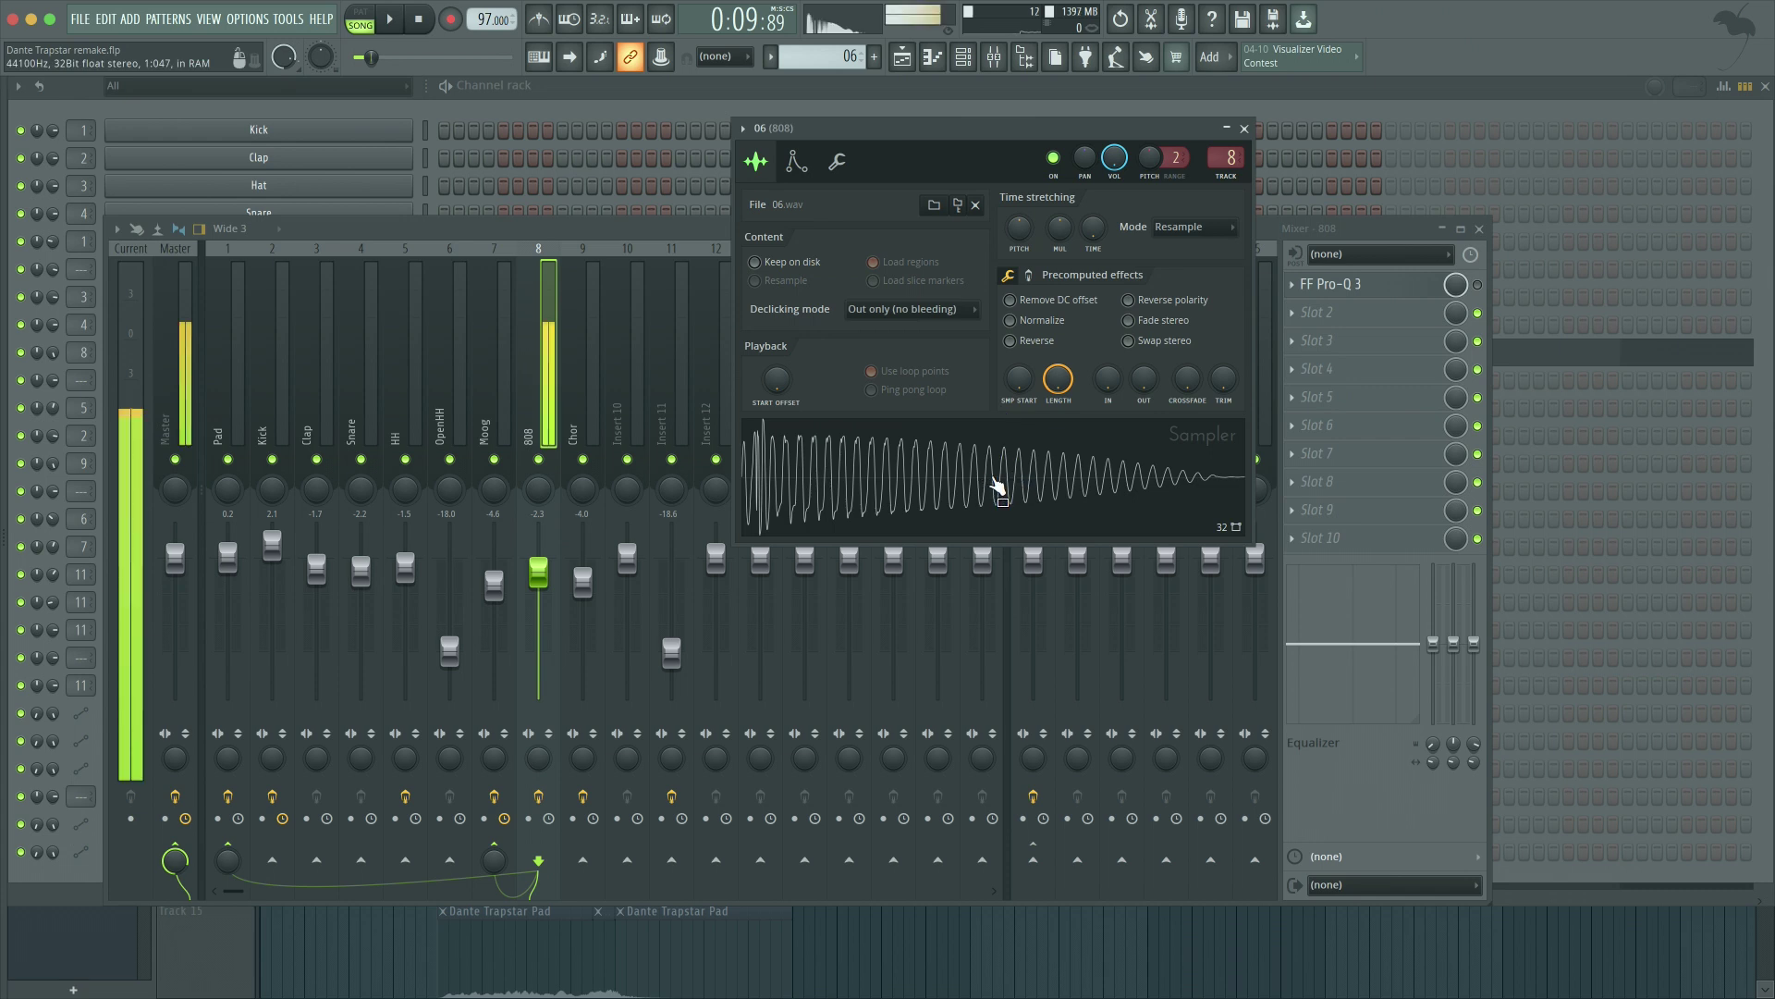
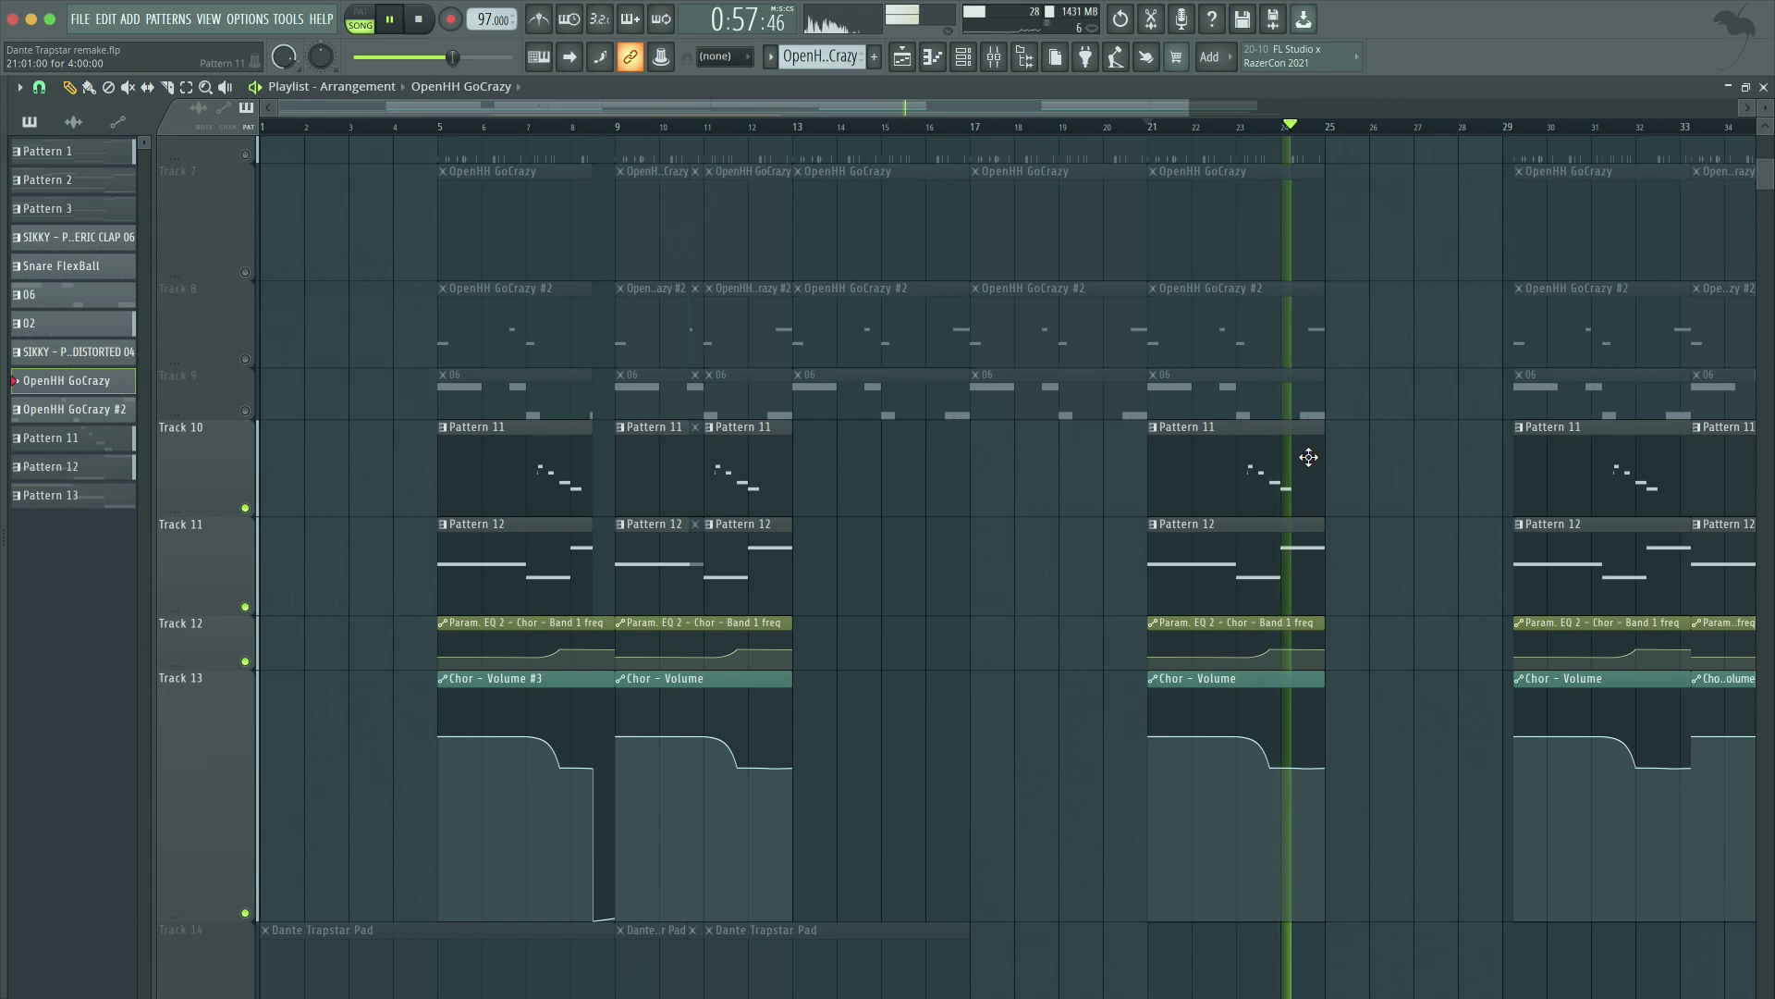
Step: Stop playback of the Pattern 11 and Pattern 12 section on Tracks 10 and 11
{"action": "key", "text": "space"}
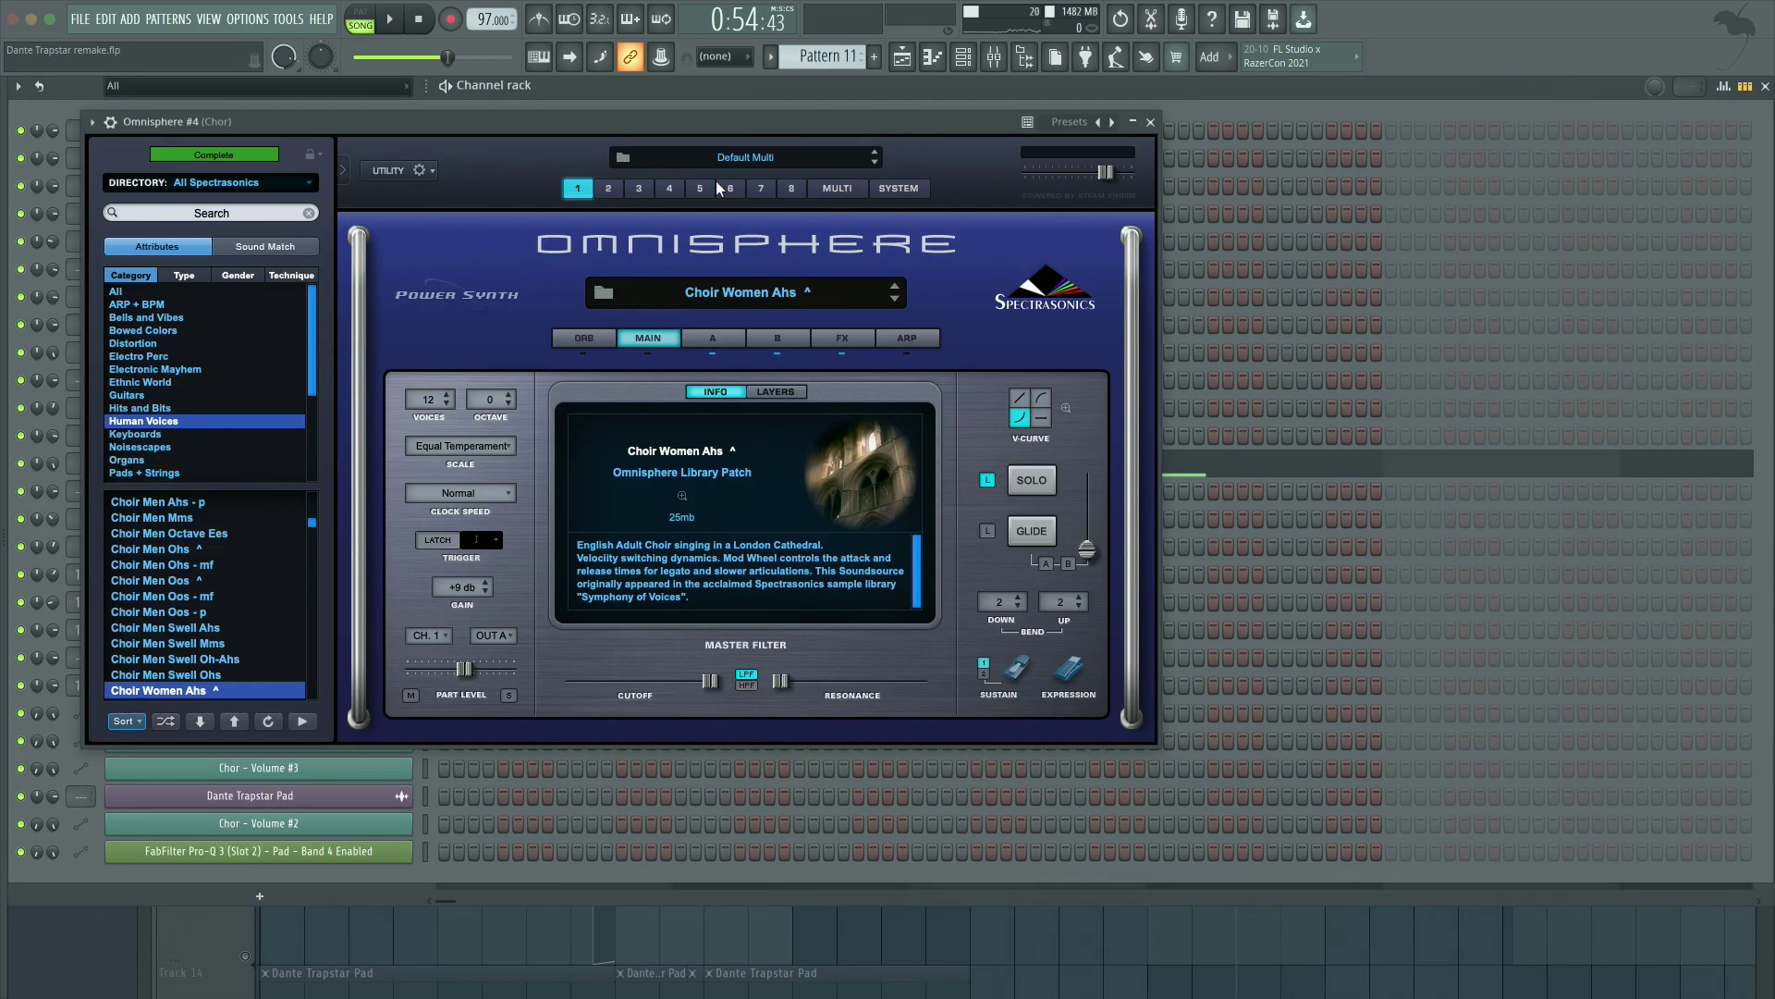
Step: Inspect the Choir Women Ahs and Lotus Flute patches layered in the Omnisphere #4 choir multi
{"action": "left_click_drag", "start_coordinate": [791, 120], "coordinate": [808, 122]}
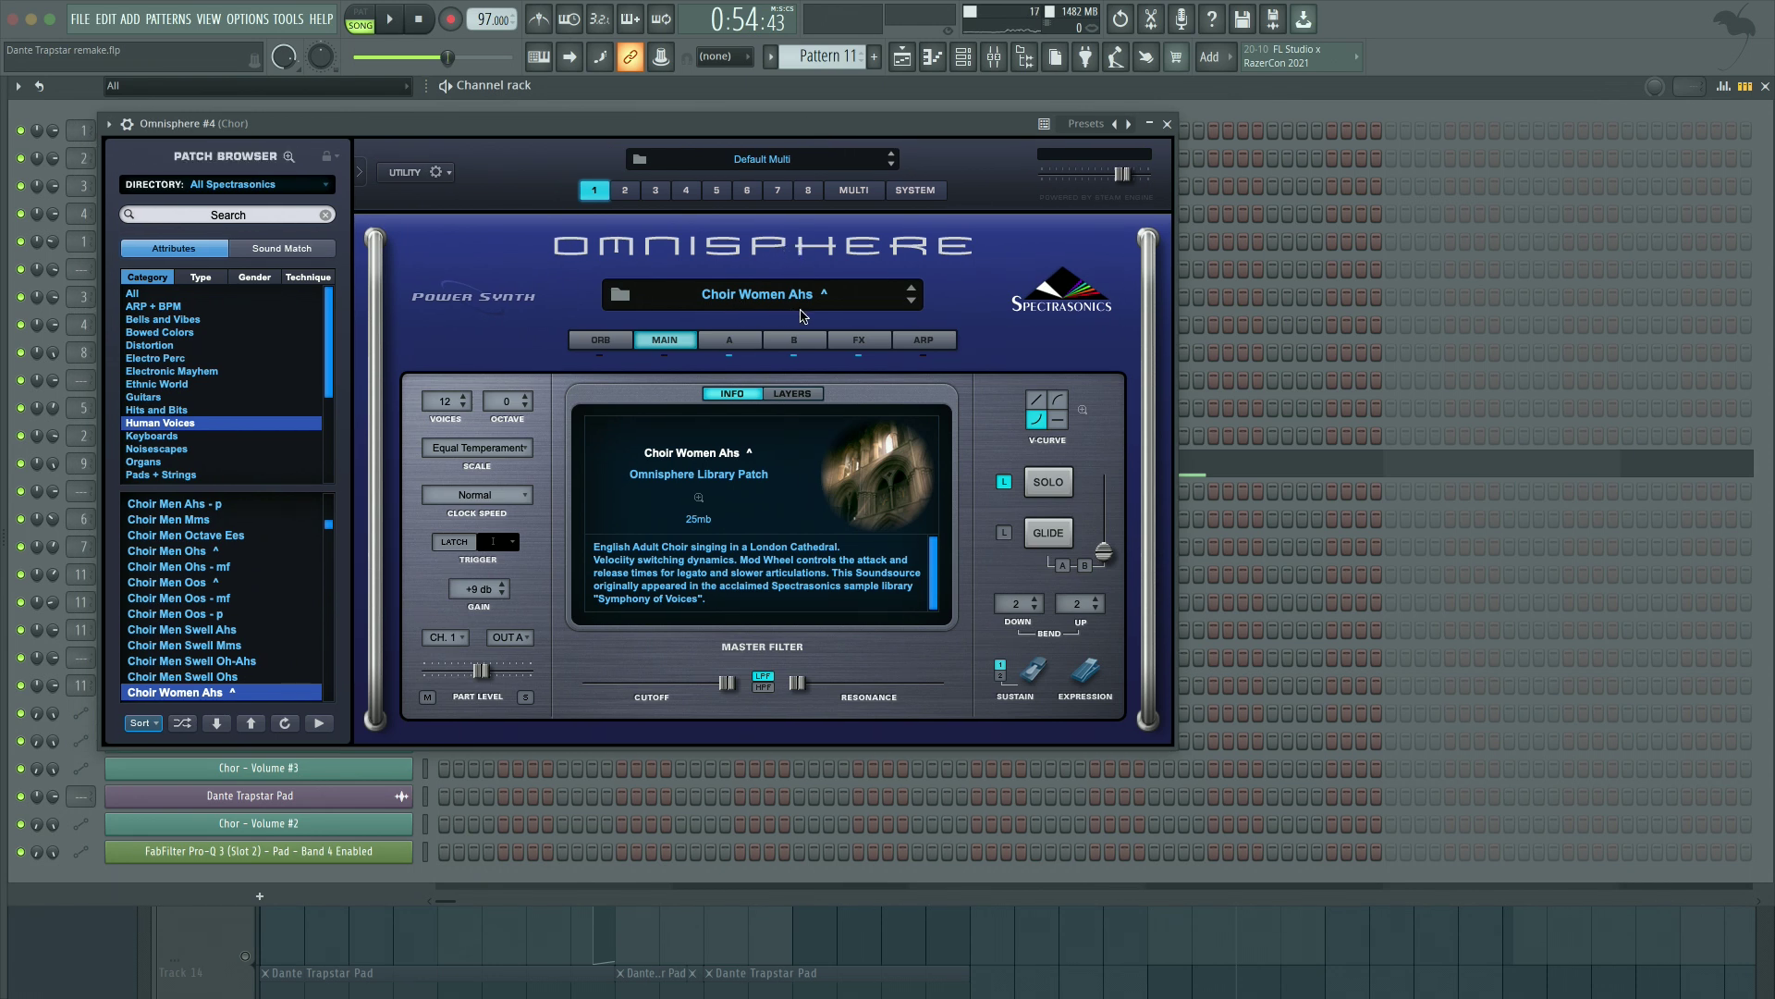
{"action": "left_click_drag", "start_coordinate": [948, 133], "coordinate": [958, 132]}
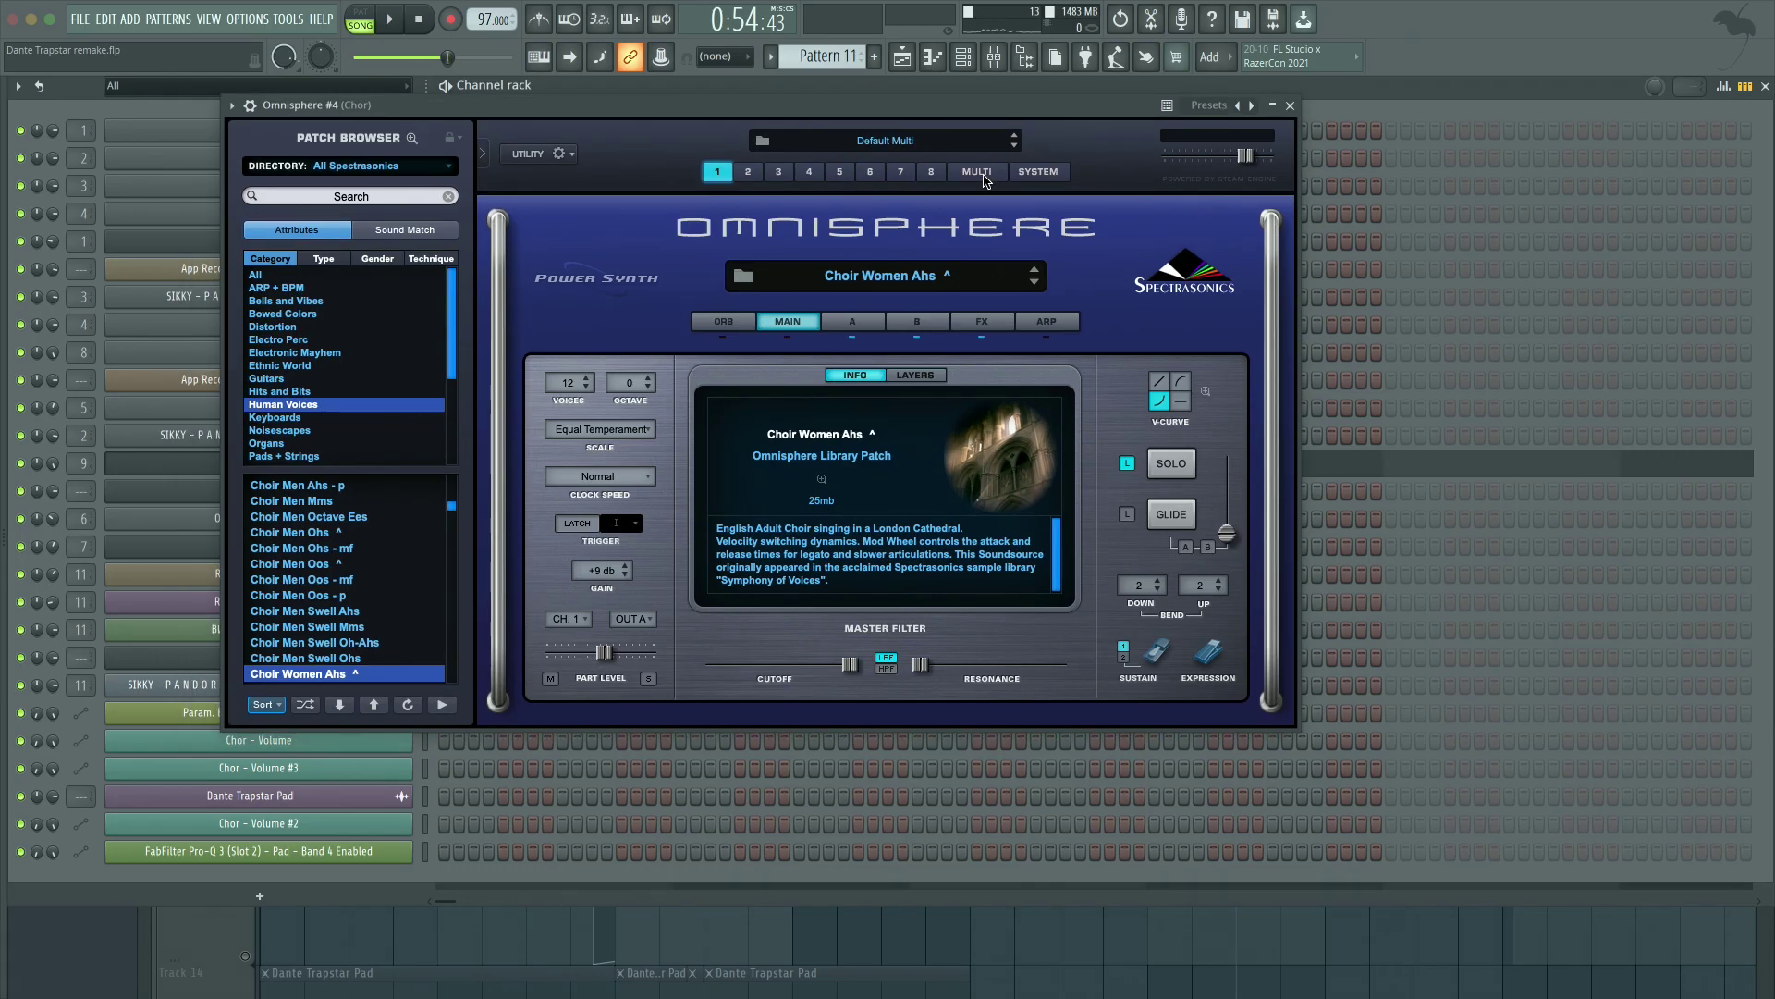
{"action": "left_click", "coordinate": [977, 172]}
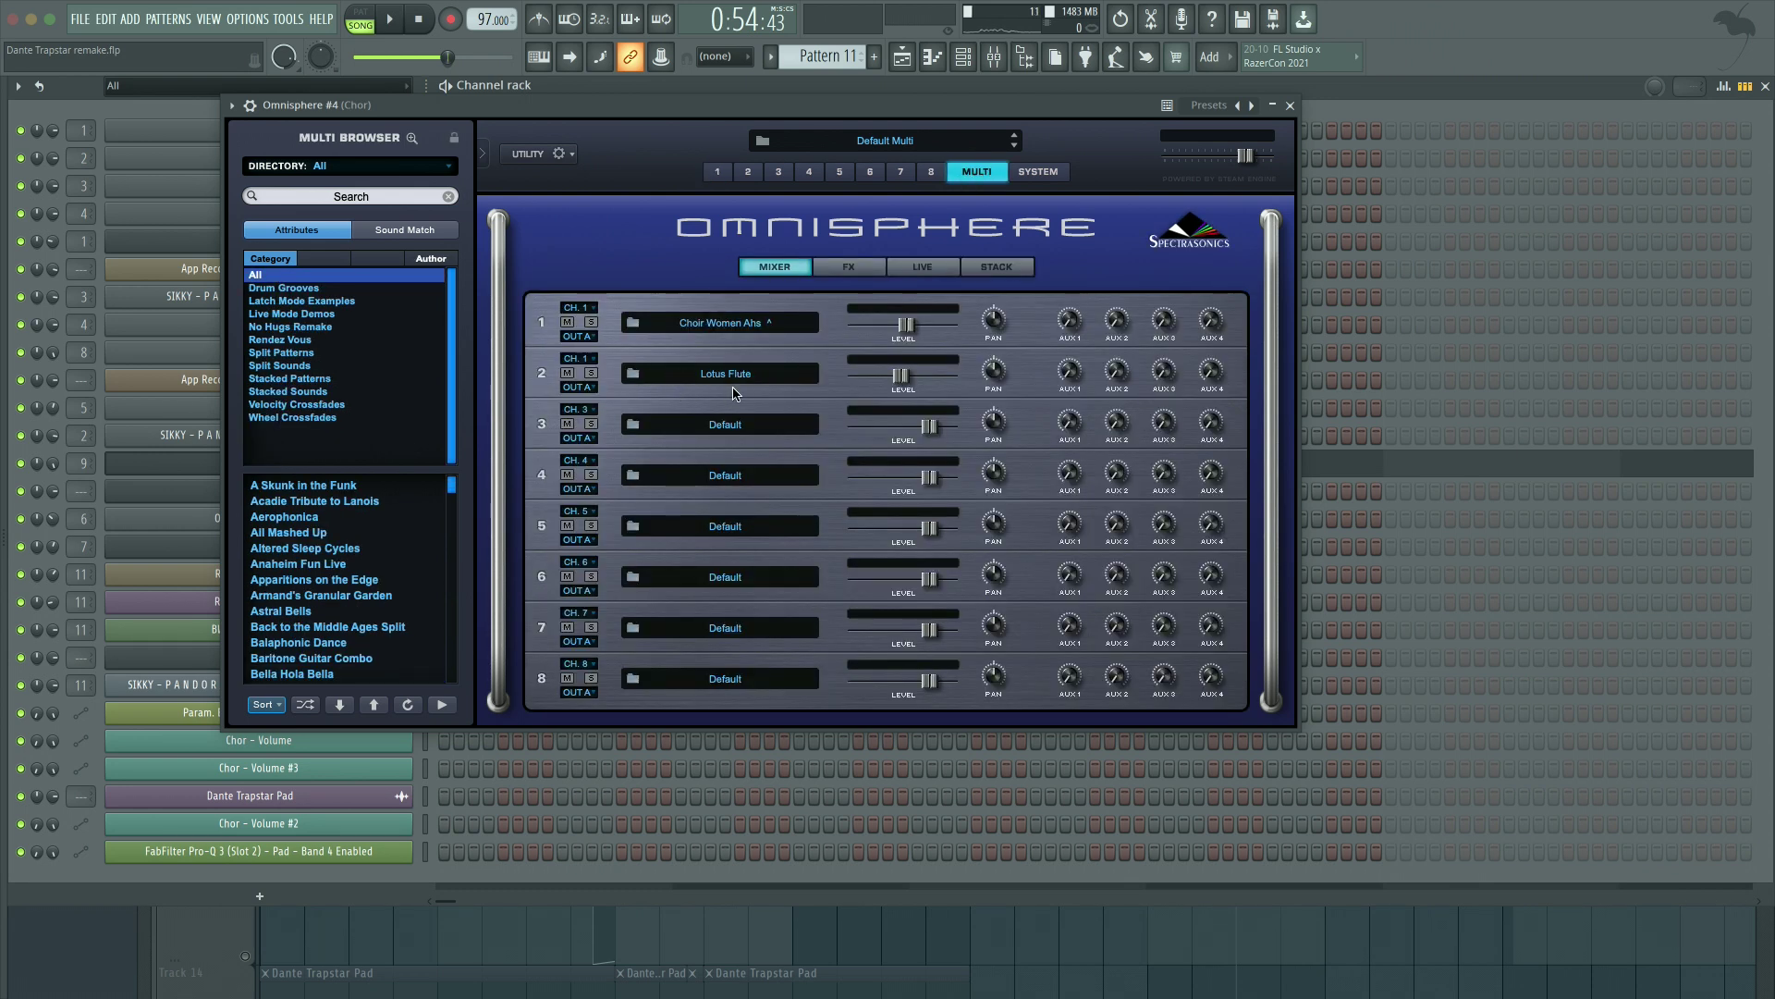
{"action": "left_click", "coordinate": [634, 375]}
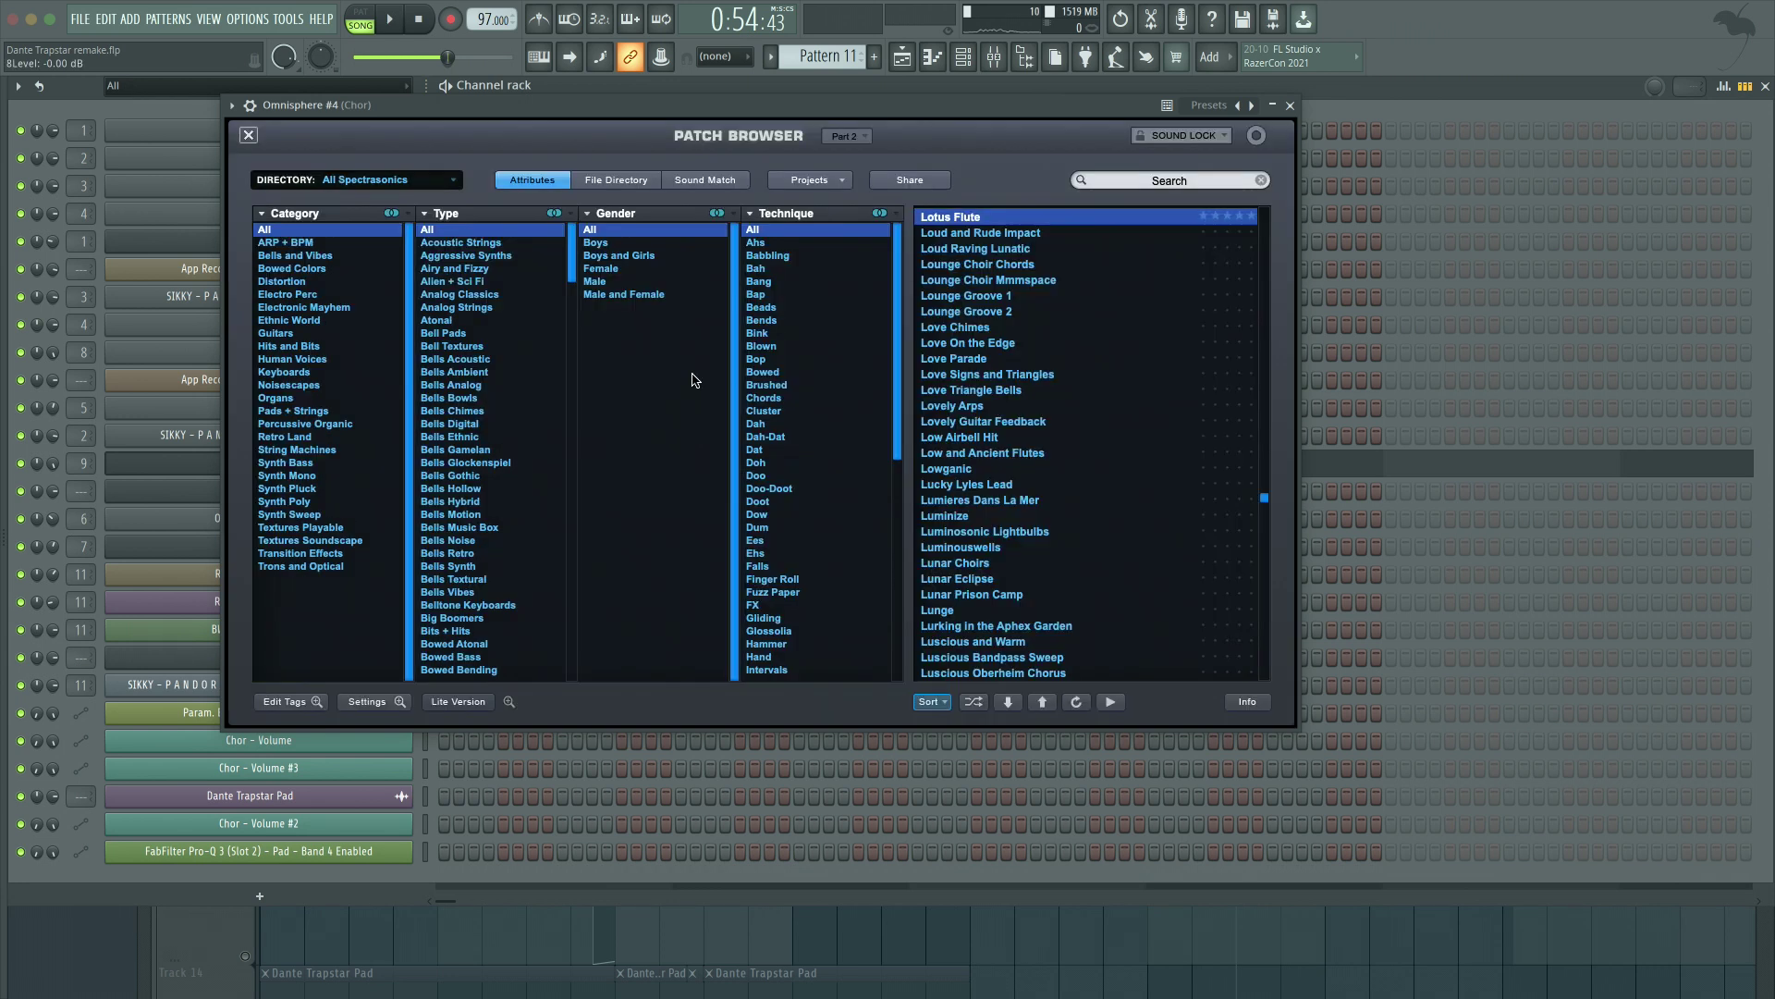
{"action": "left_click", "coordinate": [1186, 137]}
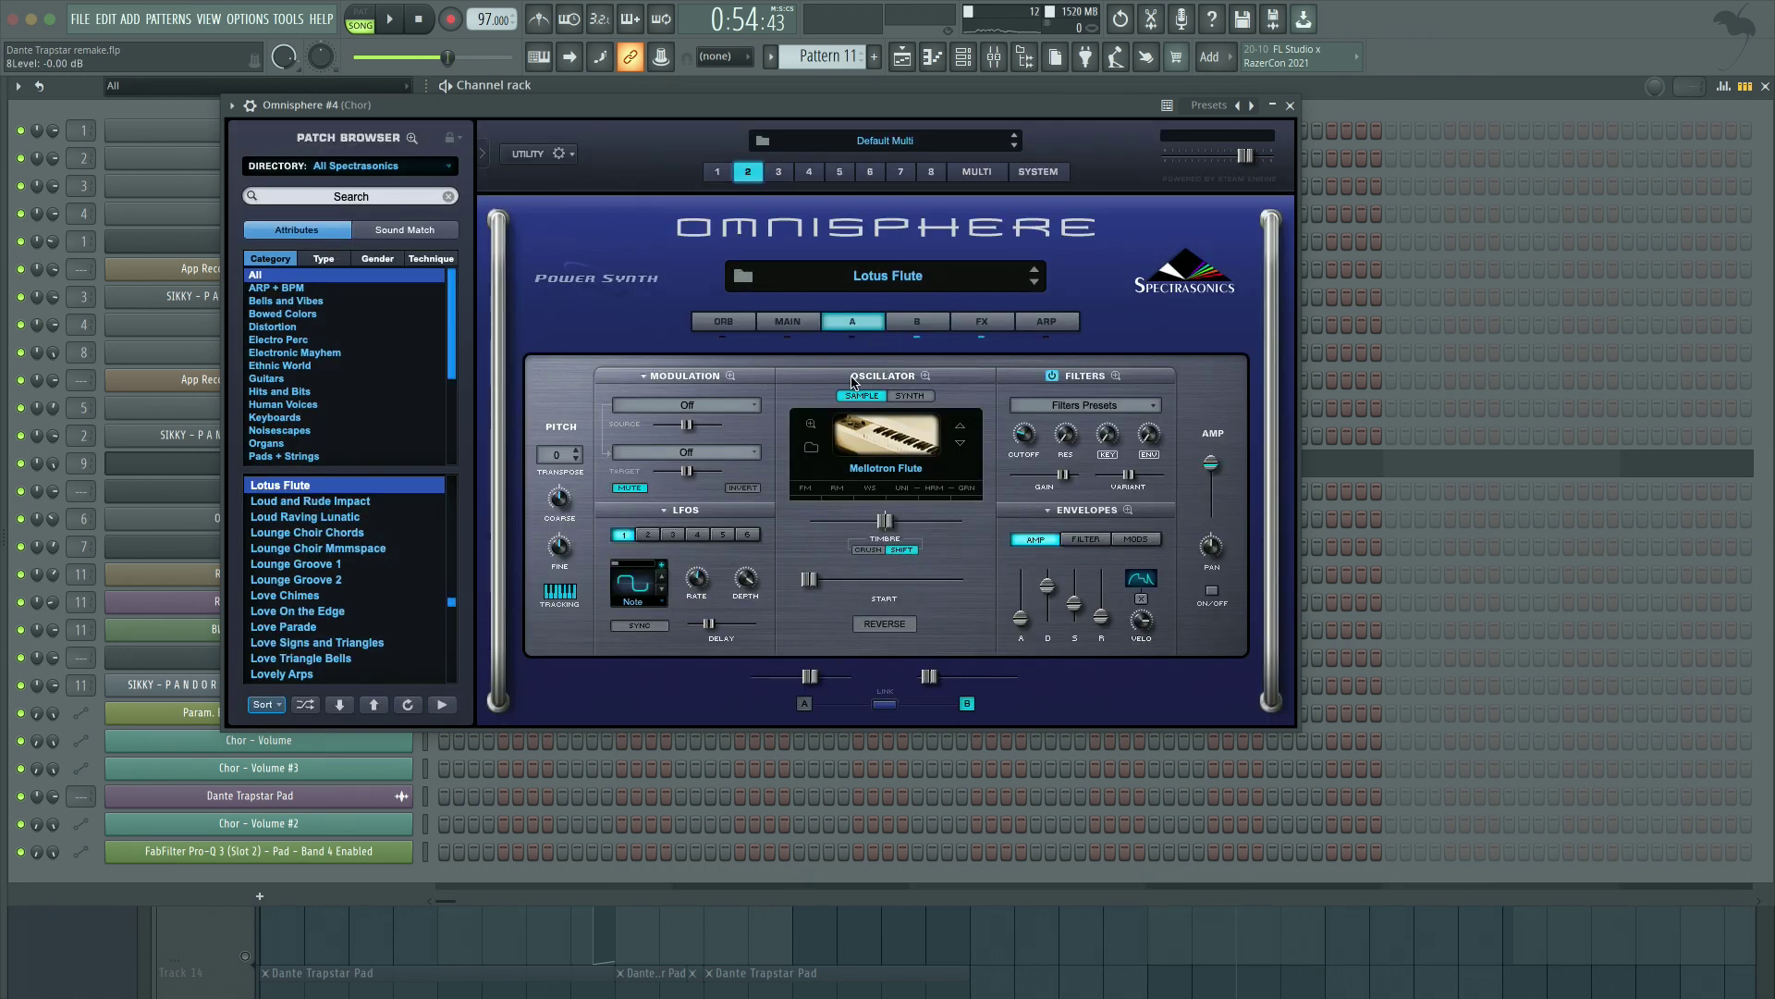
{"action": "left_click", "coordinate": [792, 322]}
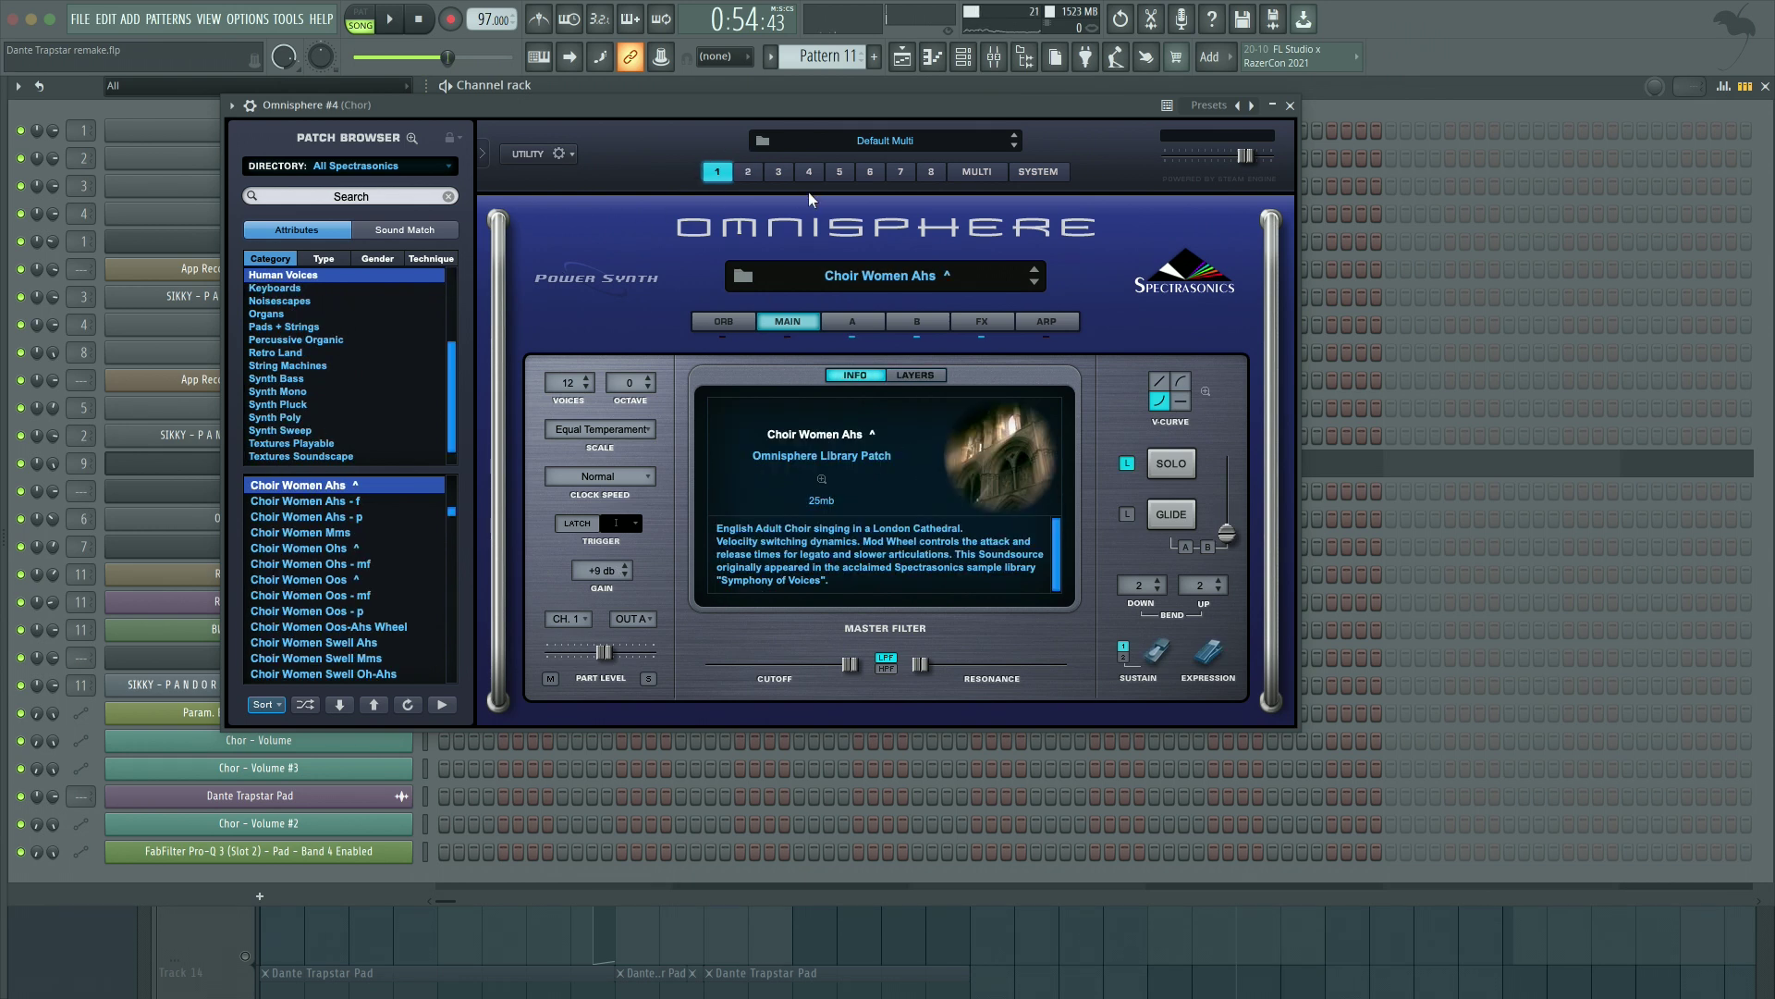
{"action": "left_click", "coordinate": [748, 172]}
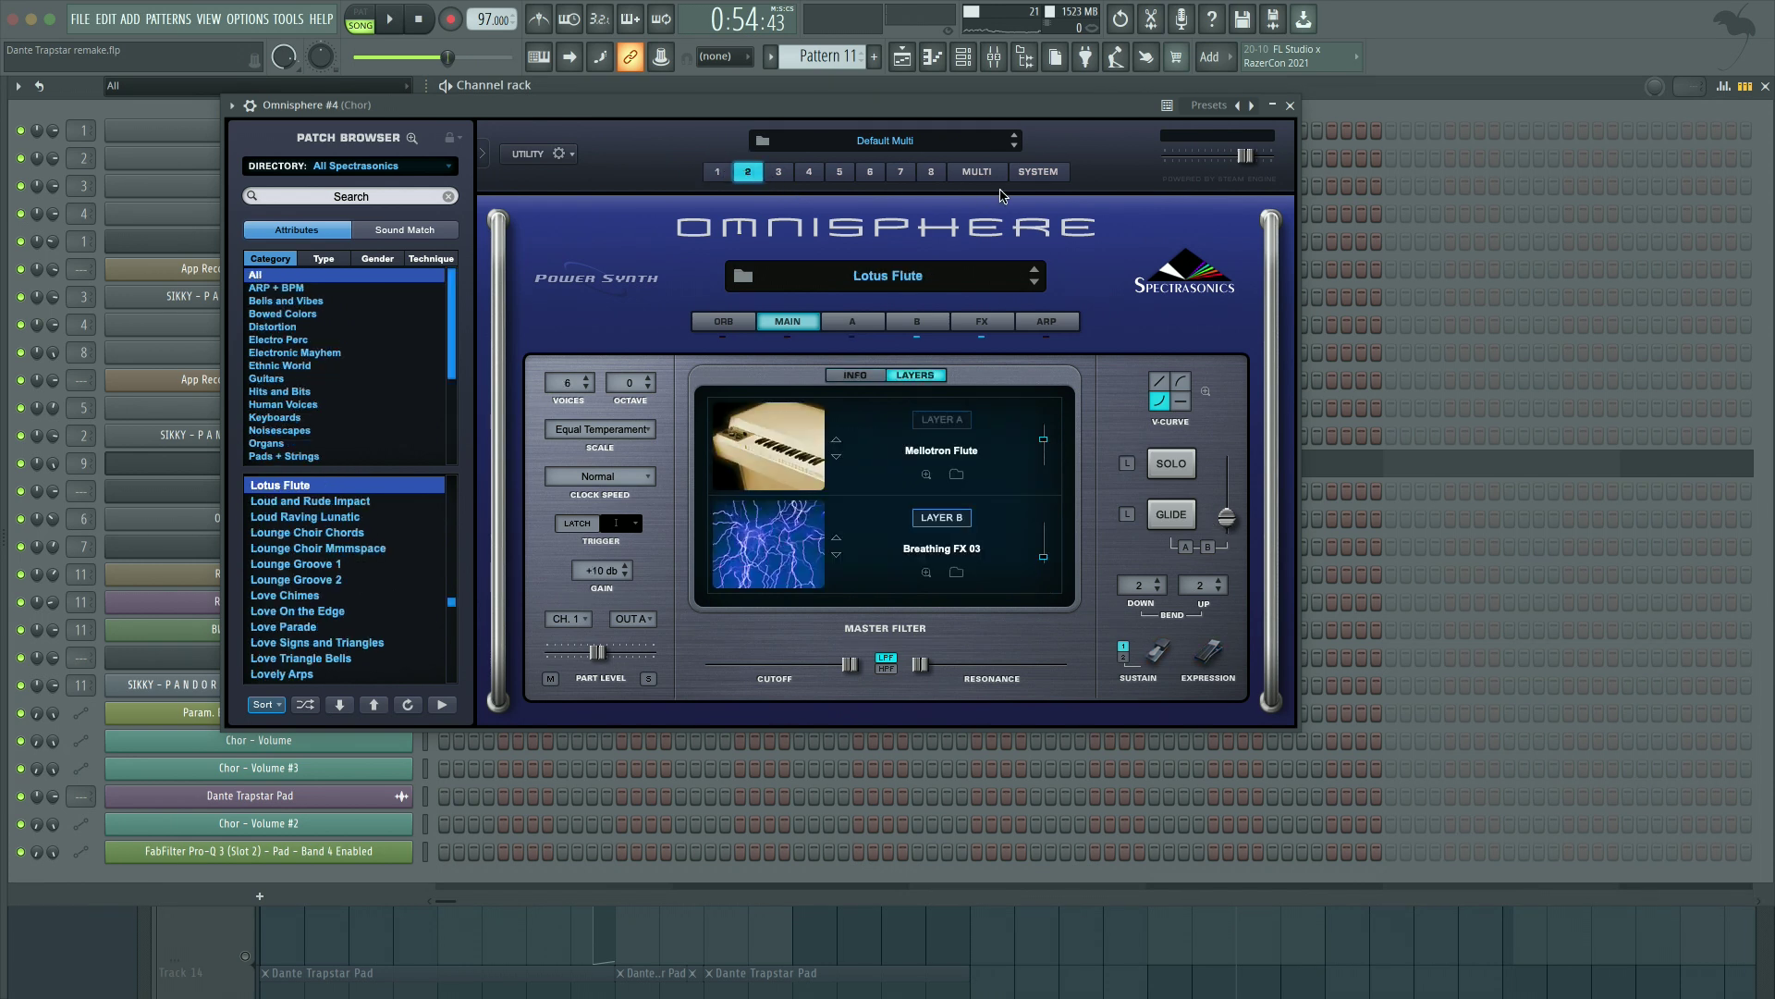
{"action": "left_click", "coordinate": [977, 172]}
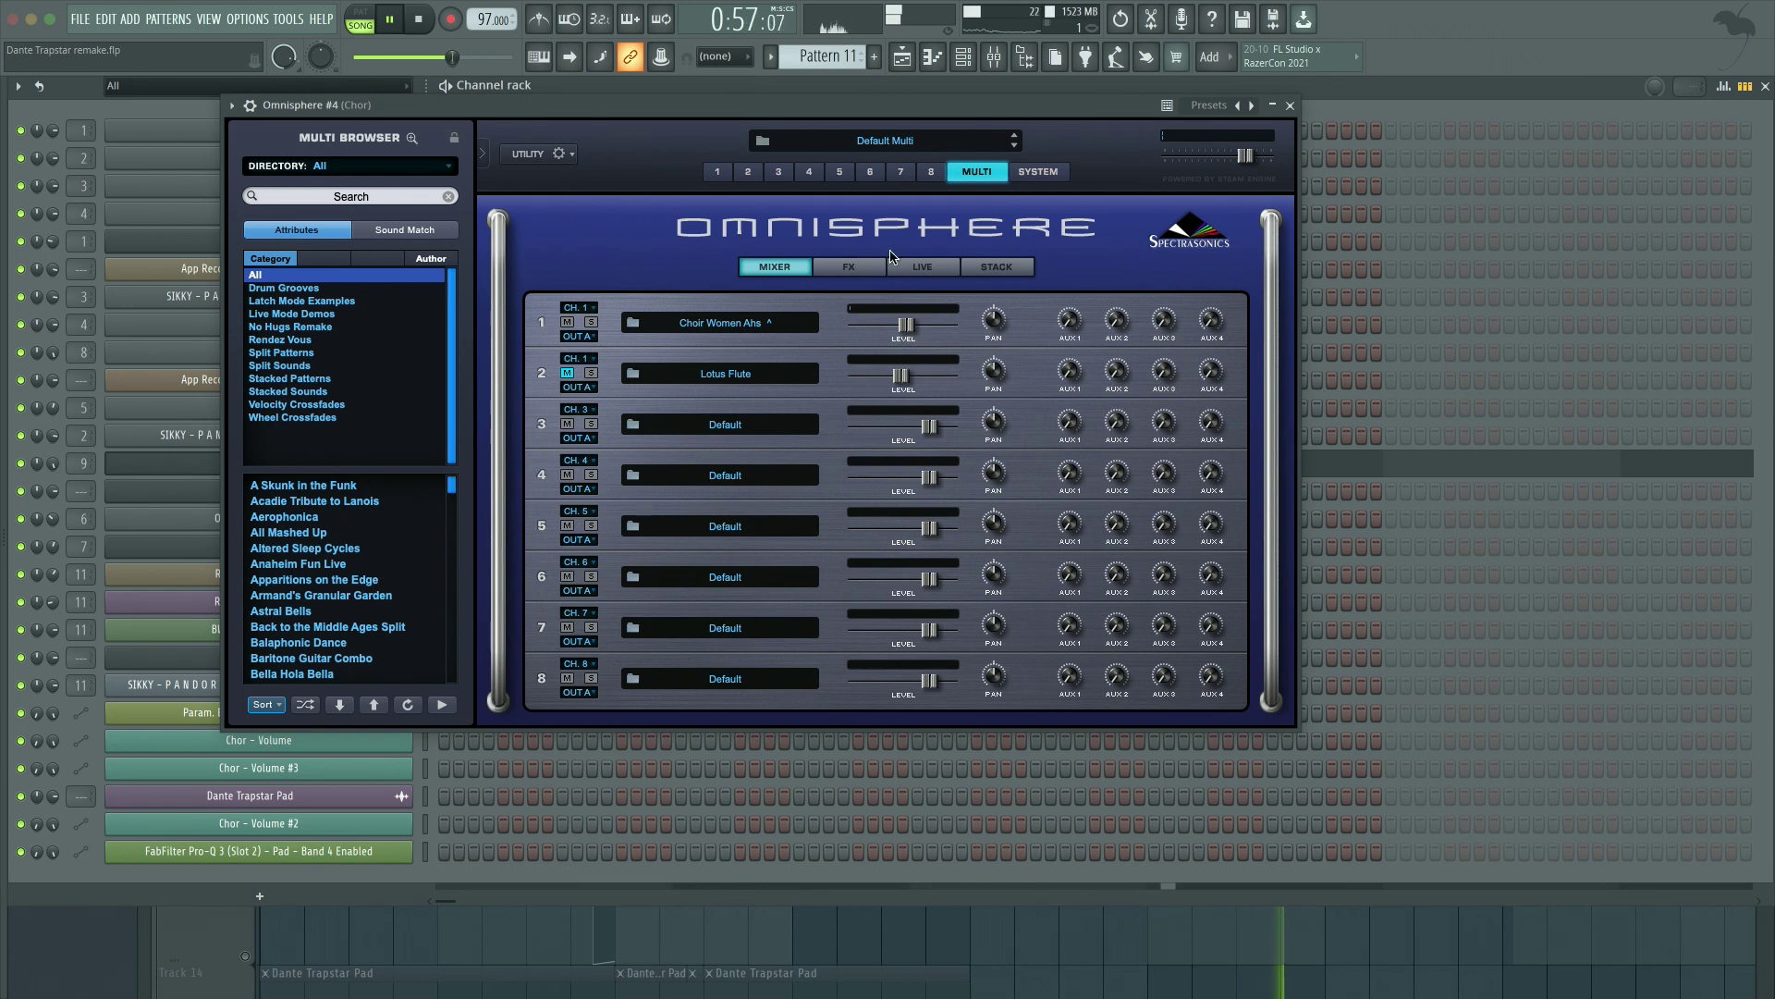
Step: Play the choir section to hear the Choir Women Ahs and Lotus Flute parts together, and close Omnisphere
{"action": "key", "text": "space"}
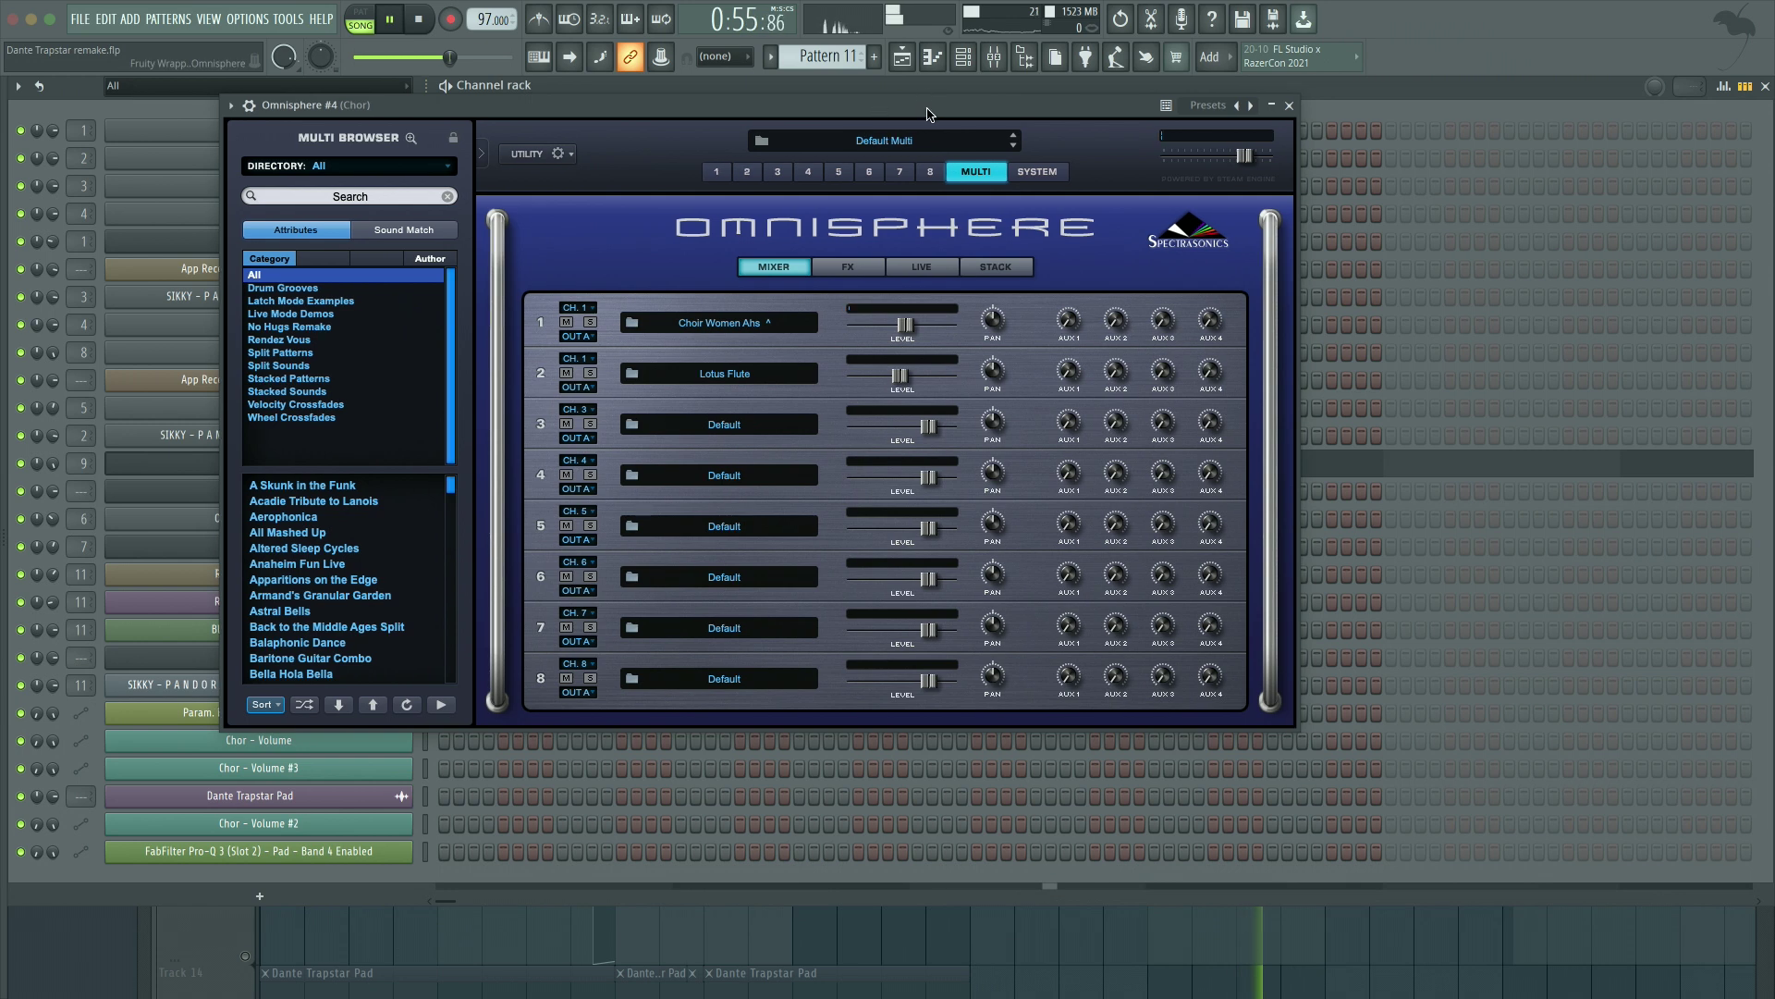
{"action": "left_click_drag", "start_coordinate": [1075, 111], "coordinate": [1070, 110]}
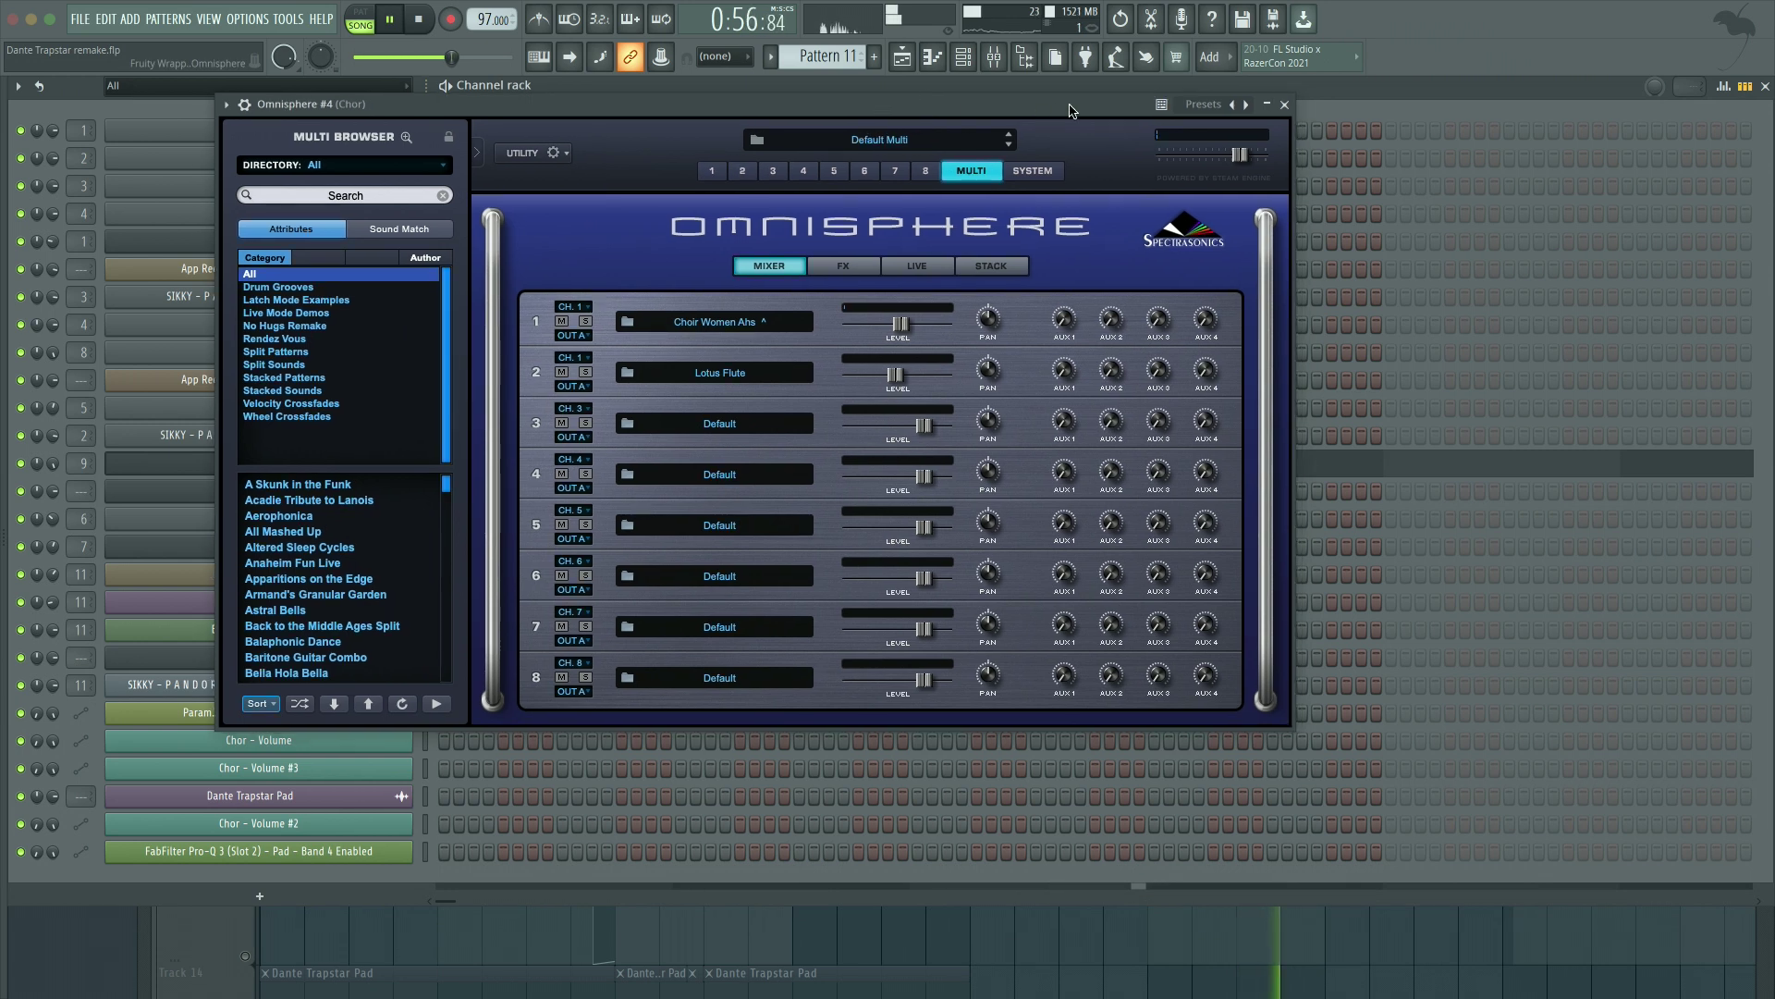
{"action": "left_click", "coordinate": [1284, 104]}
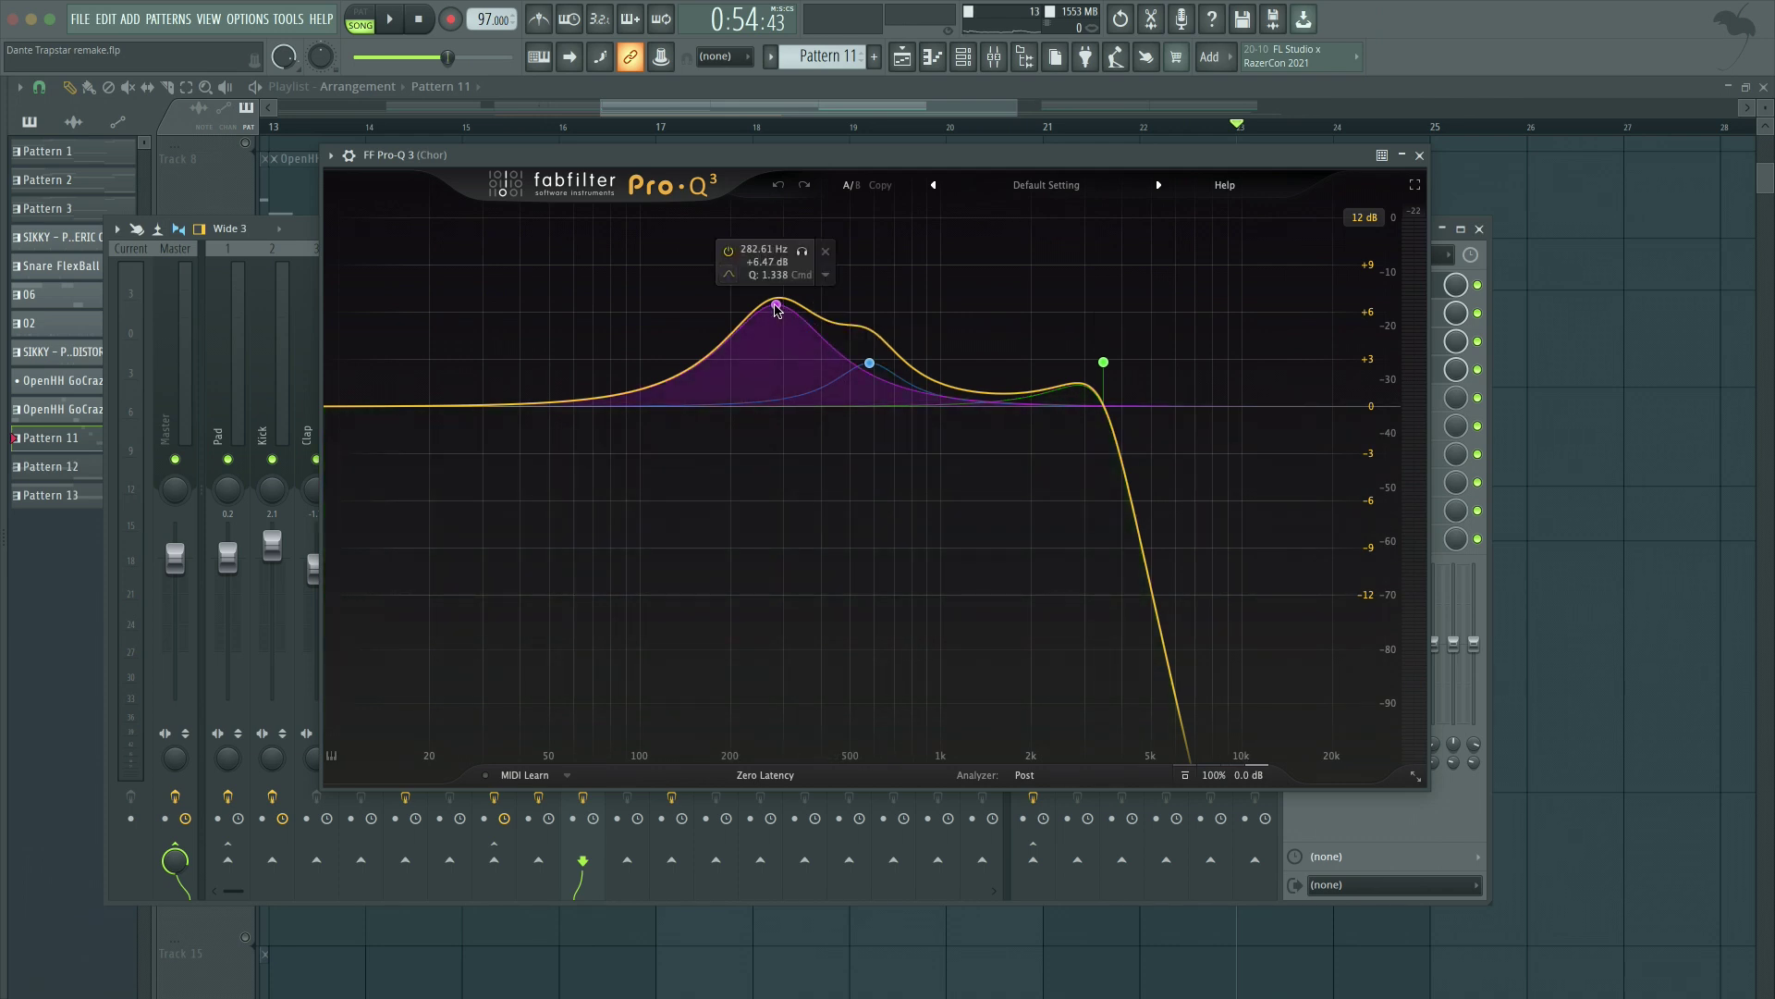
Step: Inspect the FF Pro-Q 3 bell band and the Ozone 9 Imager stereo width on the Chor mixer track
{"action": "left_click", "coordinate": [776, 307]}
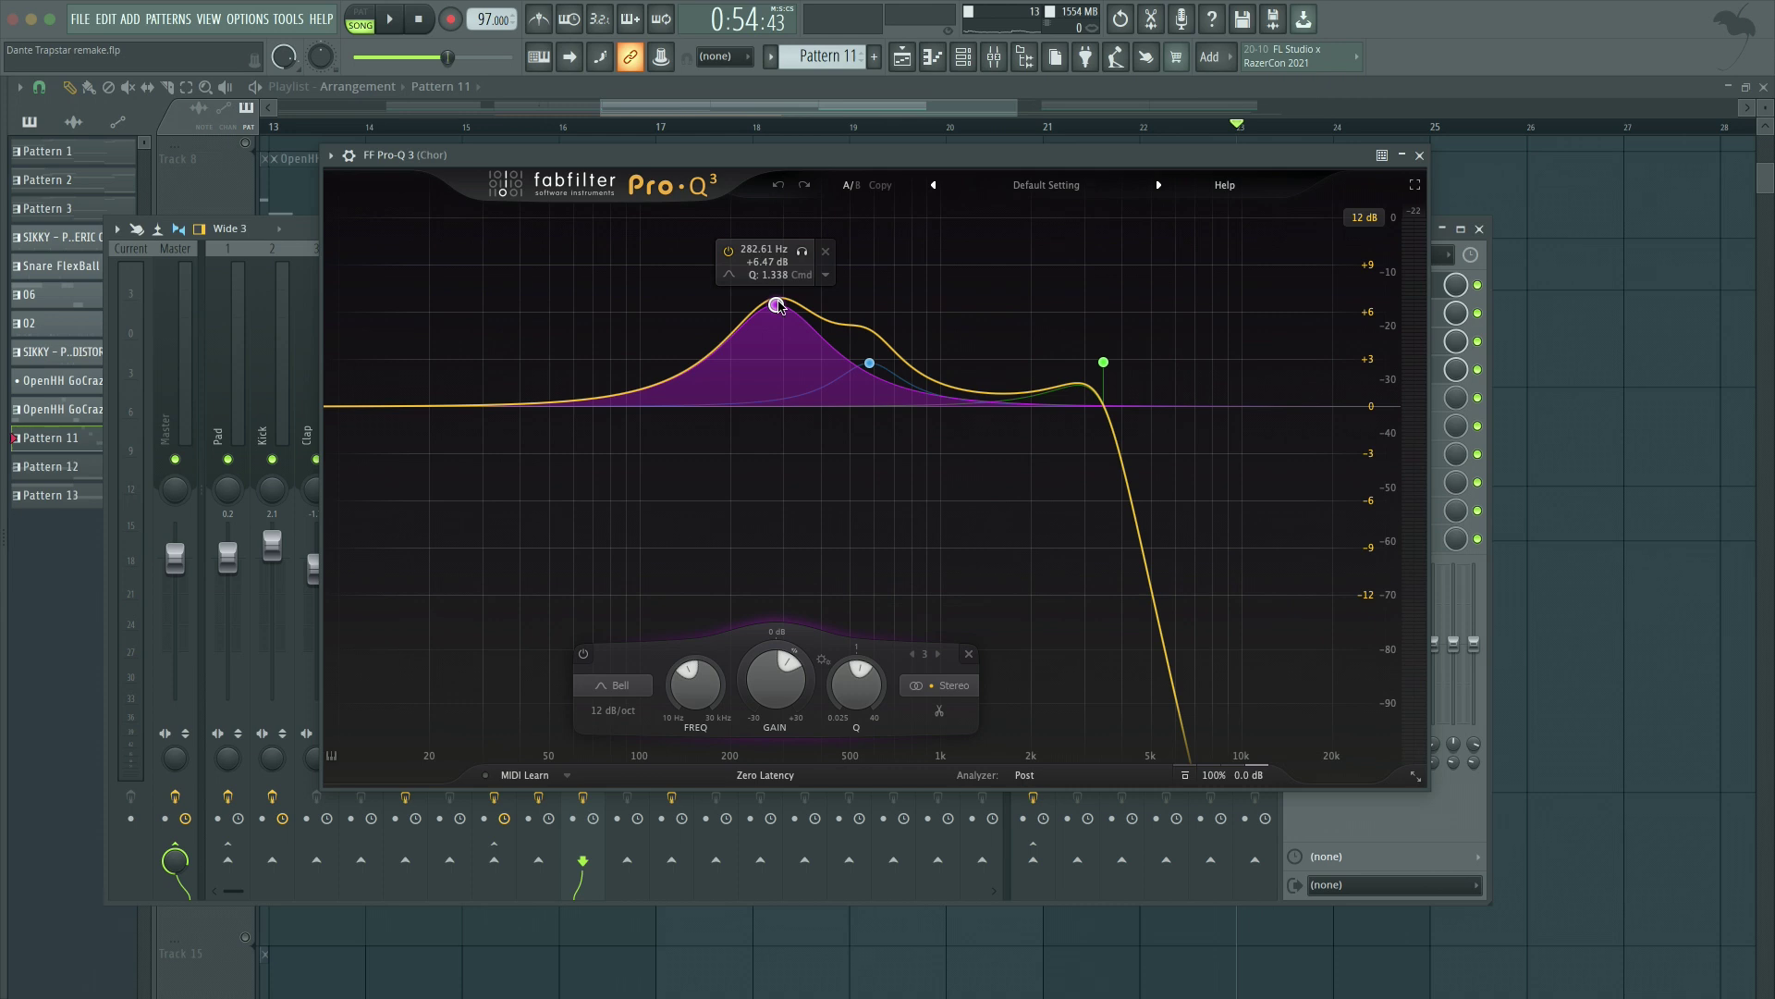
{"action": "left_click", "coordinate": [1420, 156]}
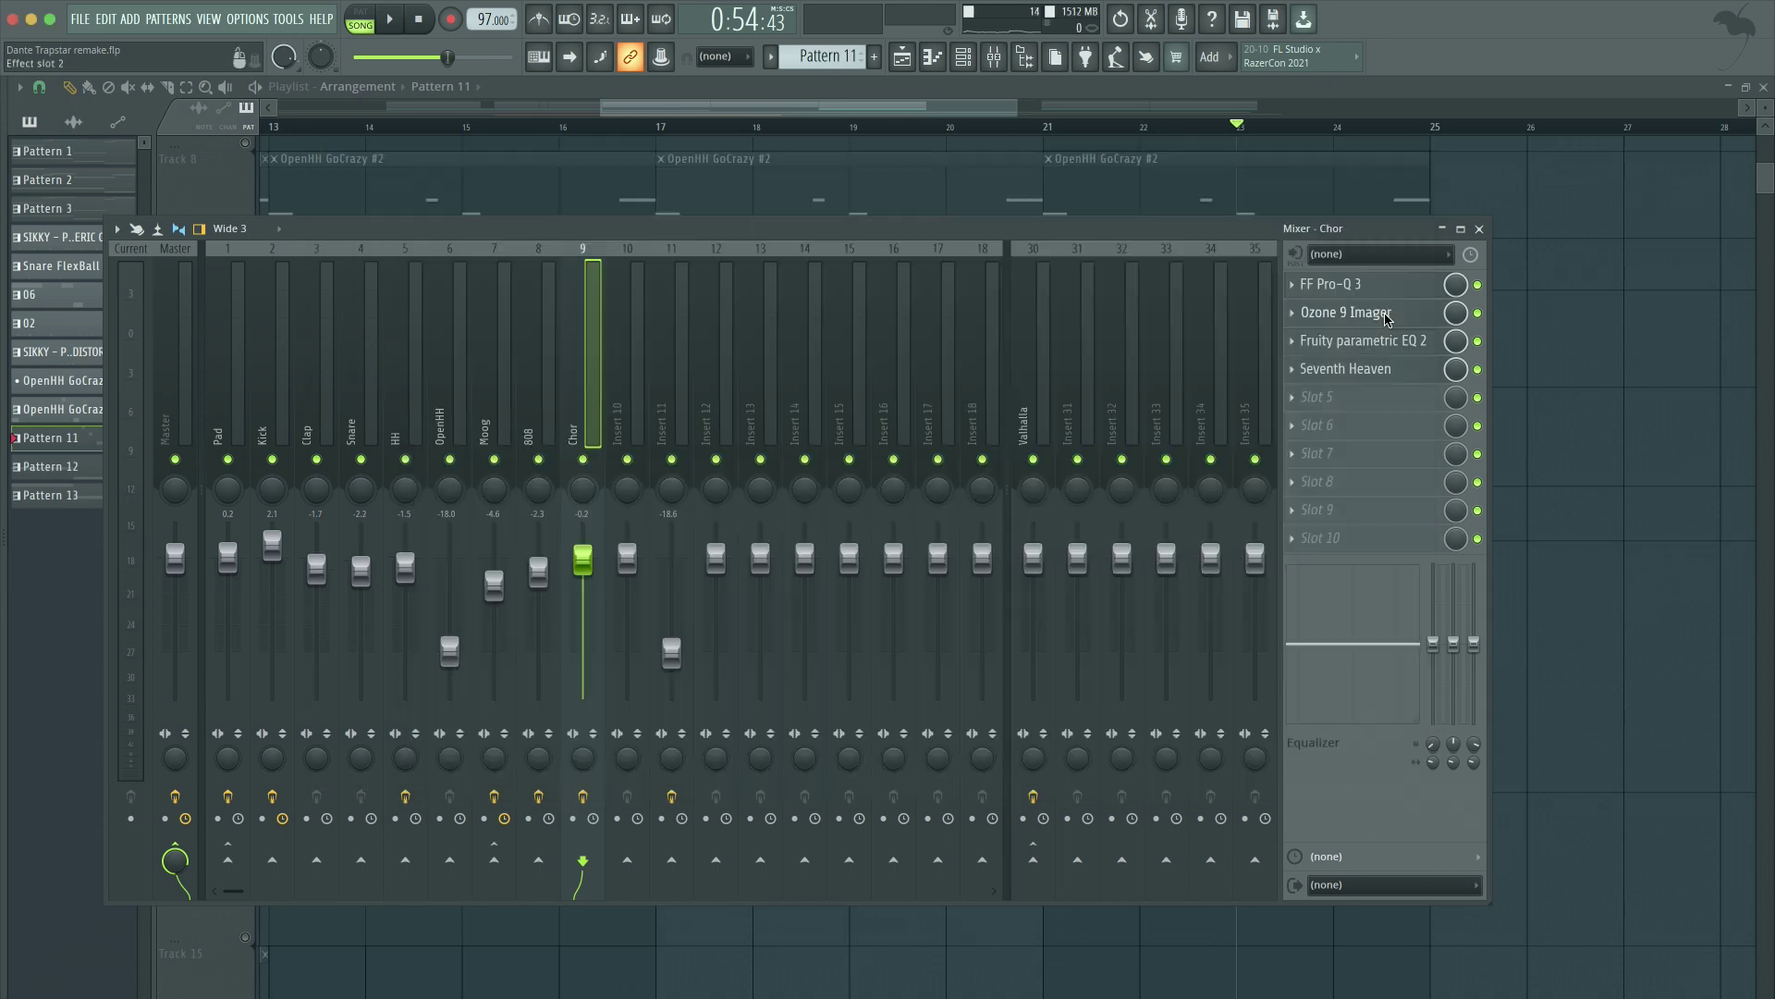
{"action": "left_click", "coordinate": [1360, 313]}
{"action": "left_click_drag", "start_coordinate": [821, 261], "coordinate": [709, 216]}
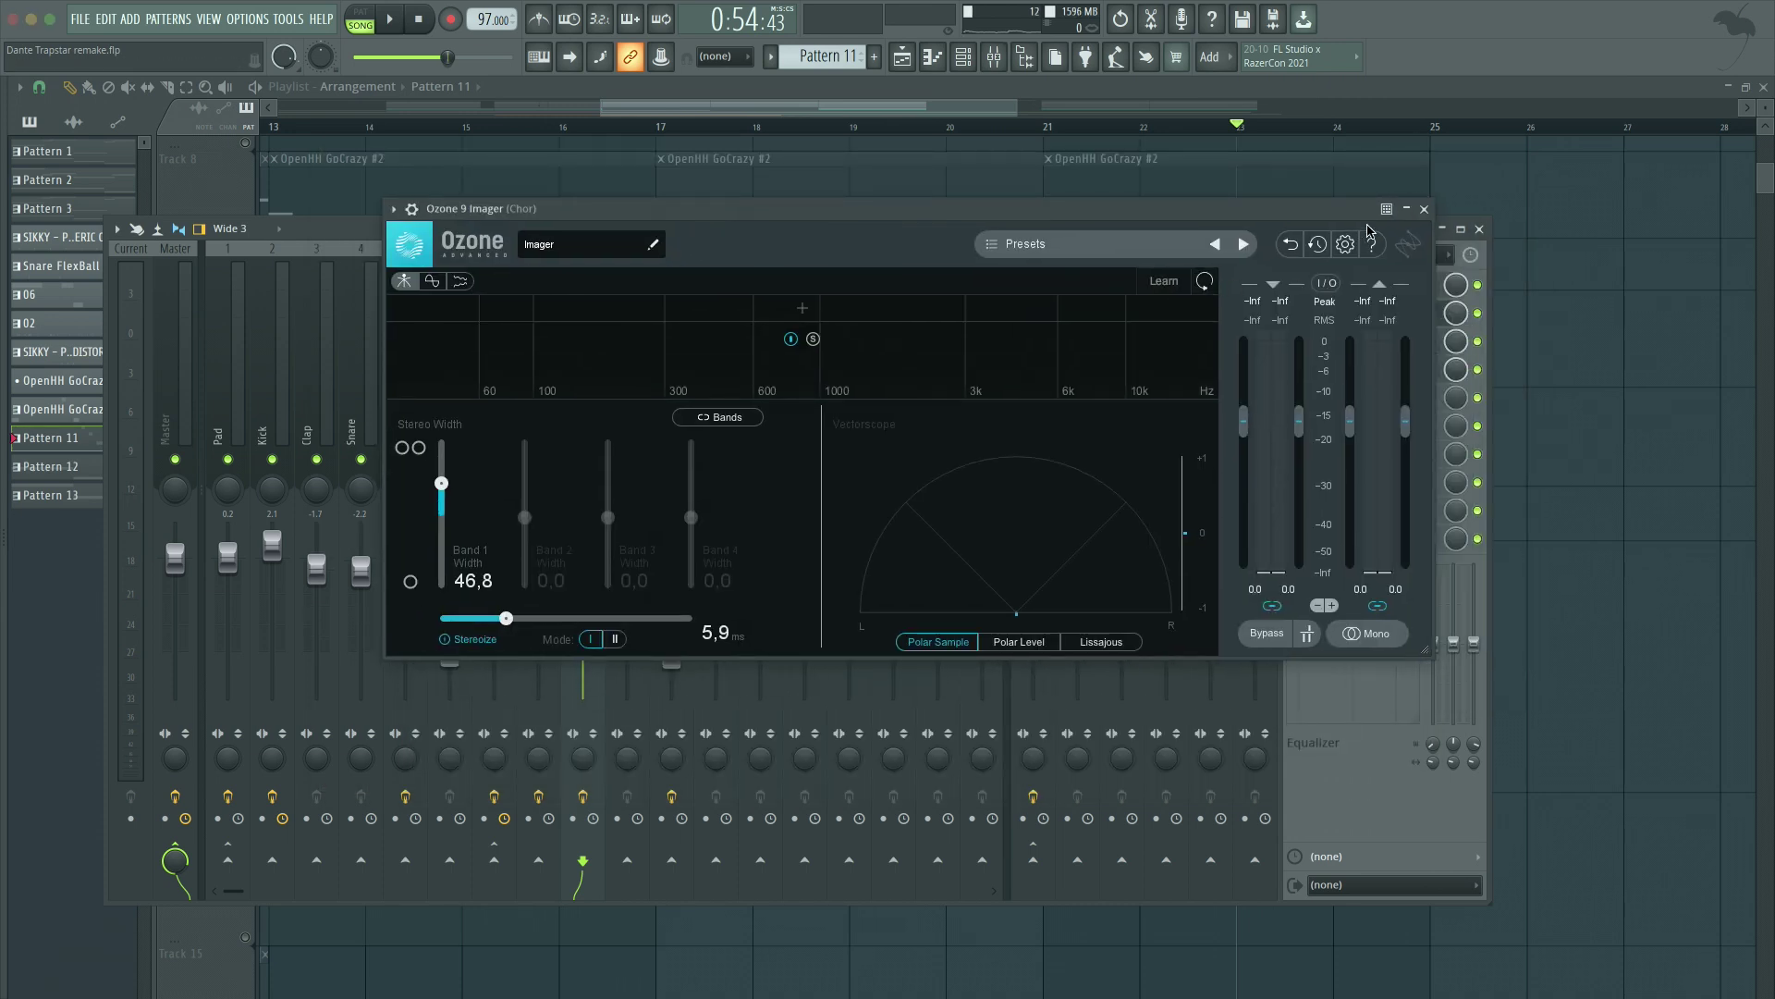
{"action": "left_click", "coordinate": [1425, 210]}
Step: Check the choir's Fruity parametric EQ 2 against its Band 1 freq automation on Track 12, and view its Seventh Heaven reverb
{"action": "left_click", "coordinate": [1364, 342]}
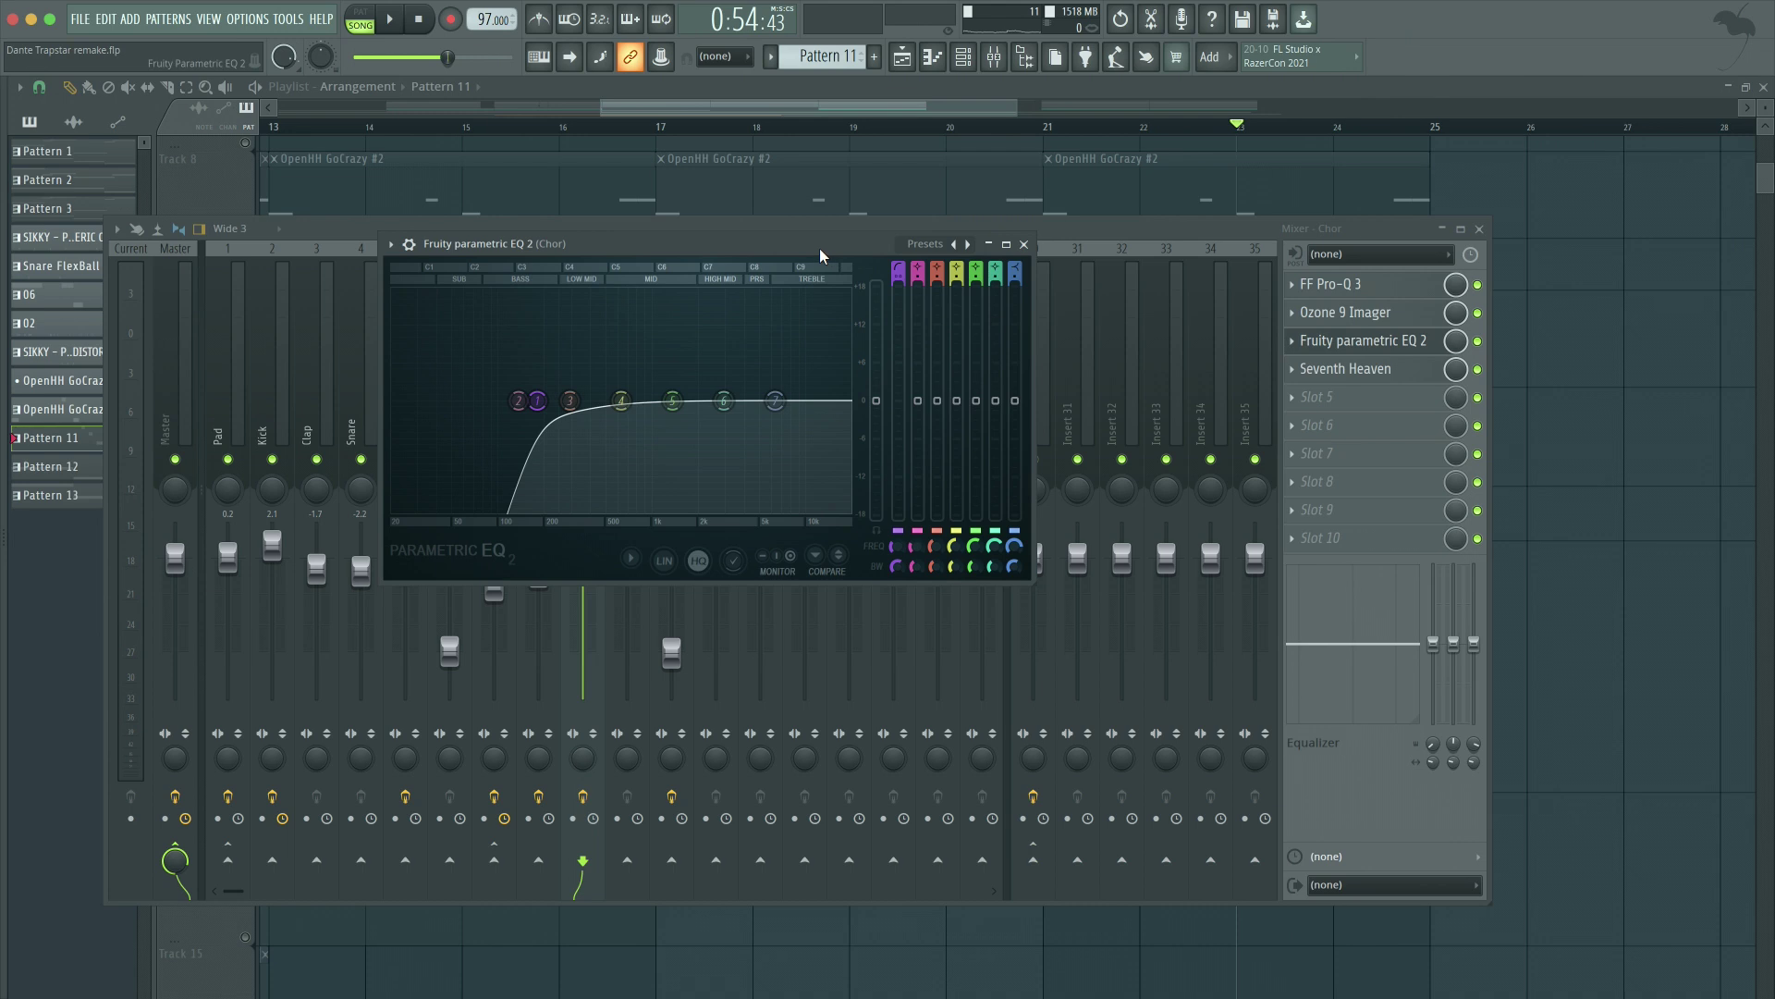
{"action": "left_click_drag", "start_coordinate": [820, 250], "coordinate": [1159, 184]}
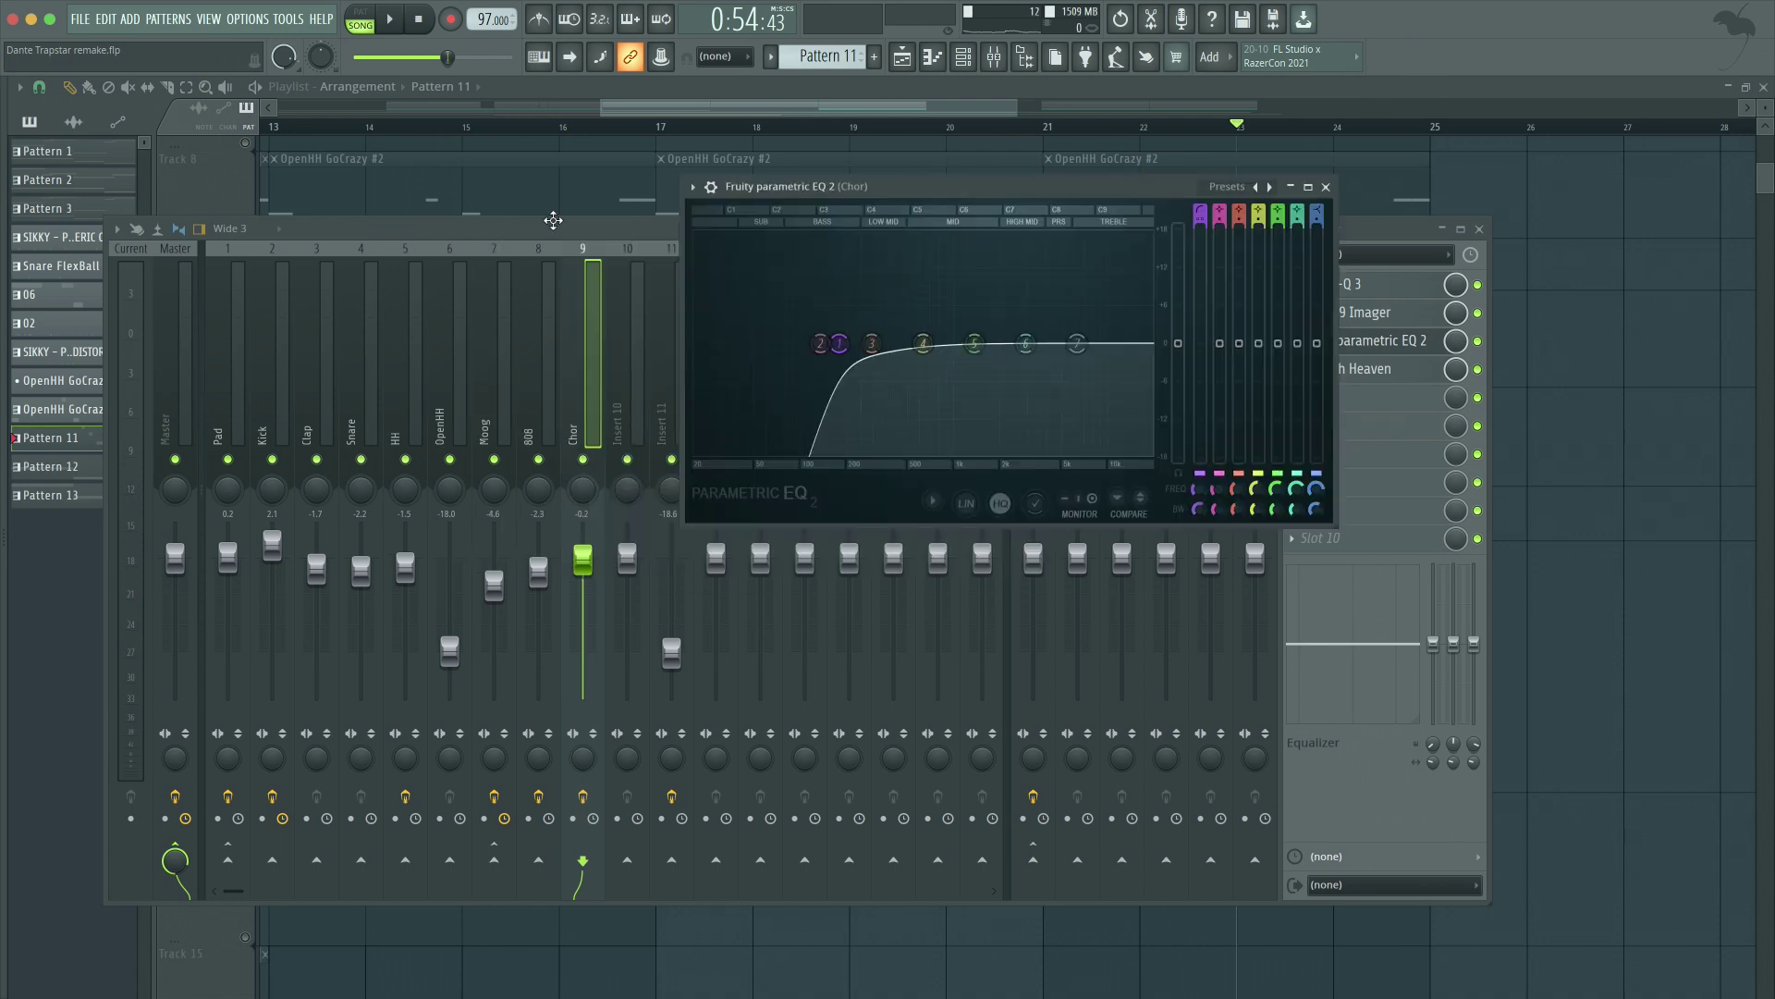
{"action": "left_click", "coordinate": [1478, 230]}
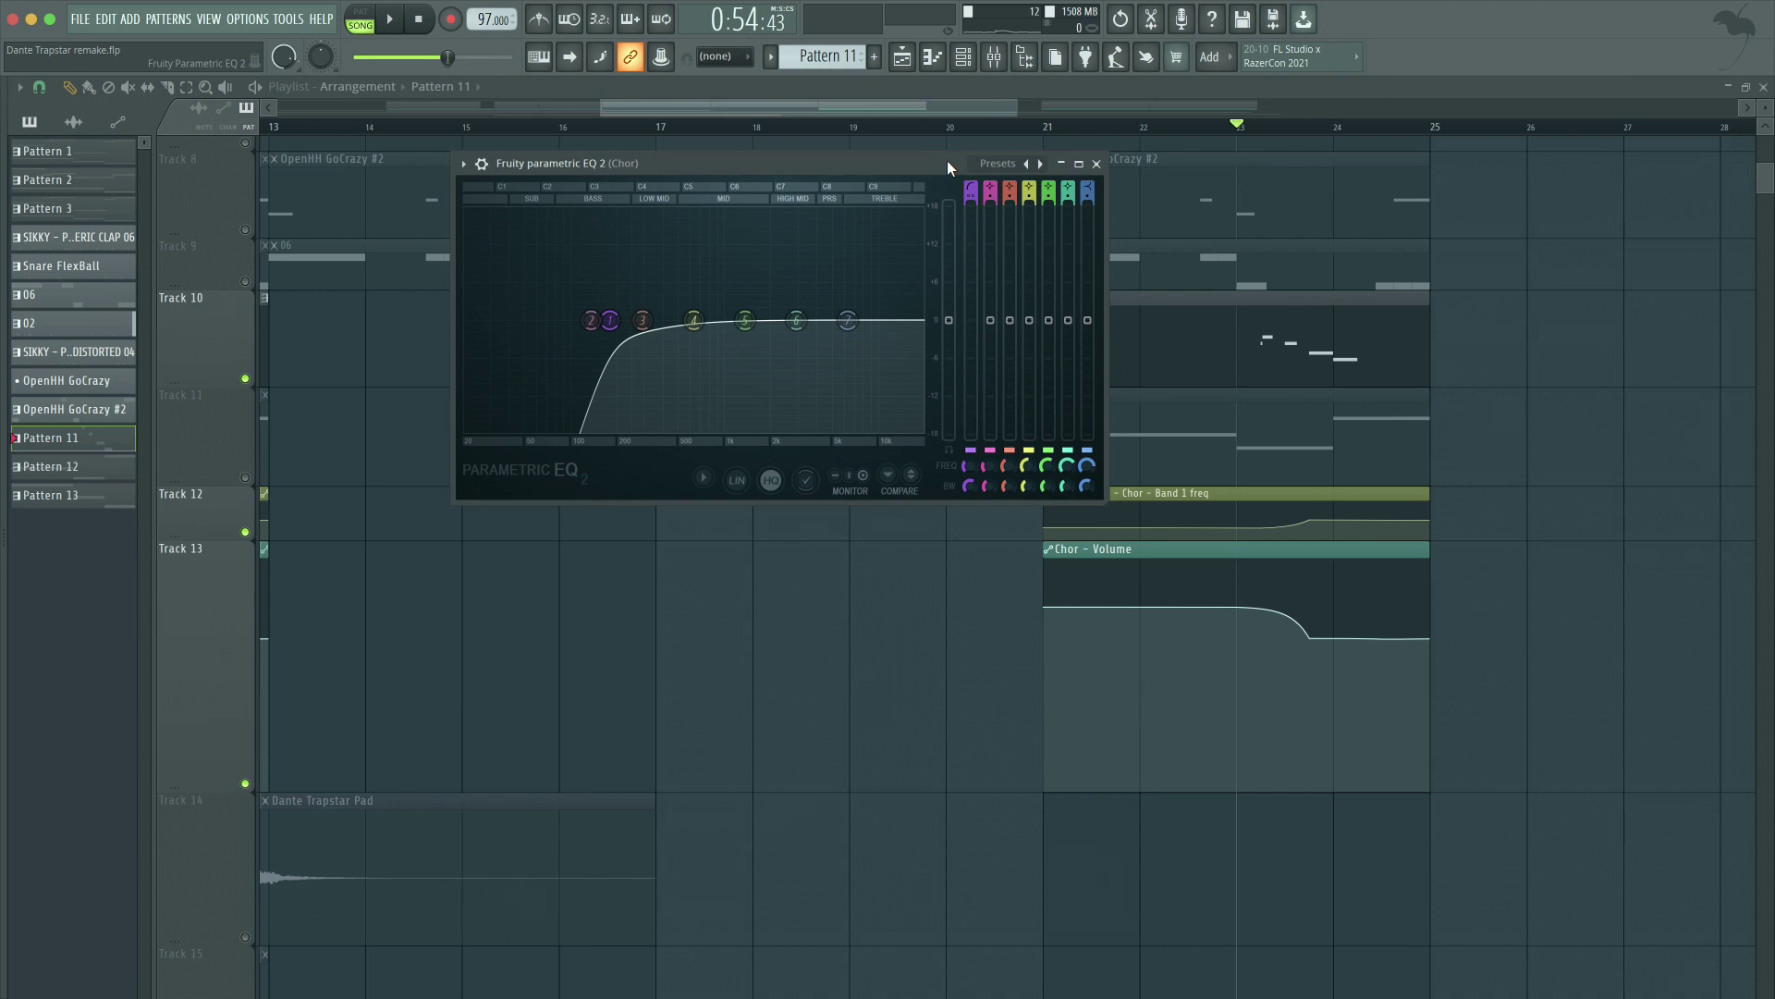
{"action": "left_click_drag", "start_coordinate": [947, 167], "coordinate": [871, 156]}
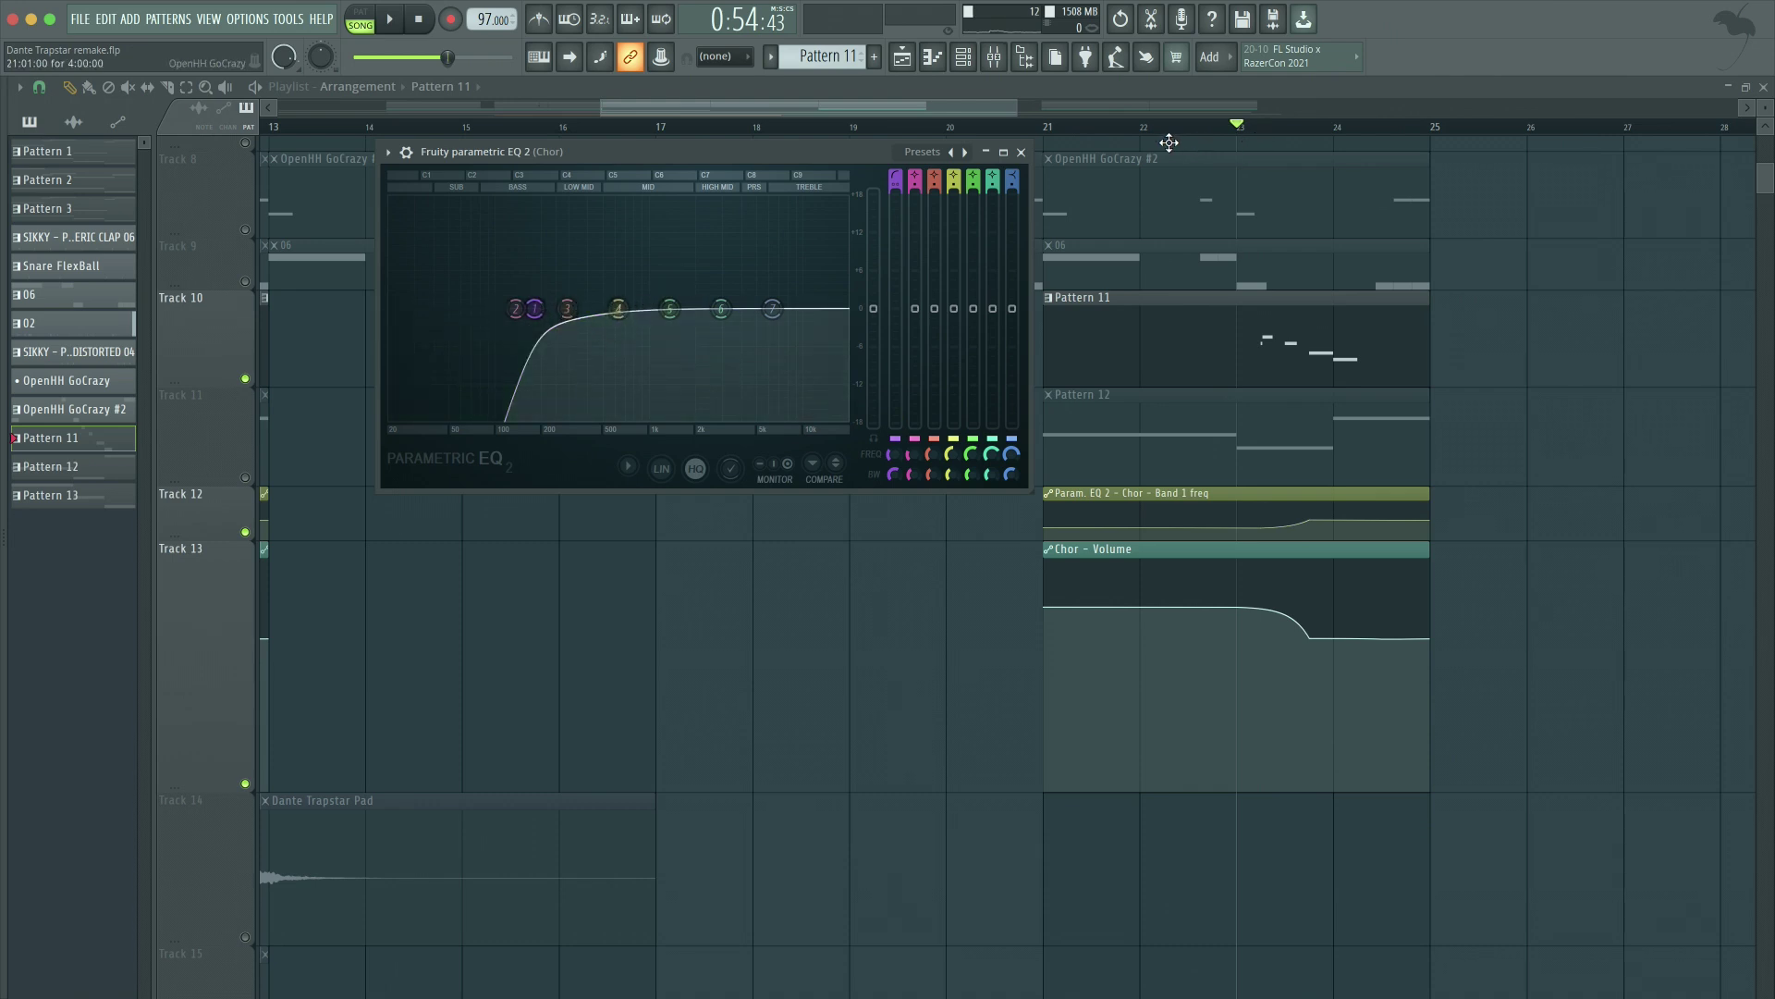
{"action": "left_click_drag", "start_coordinate": [839, 154], "coordinate": [777, 118]}
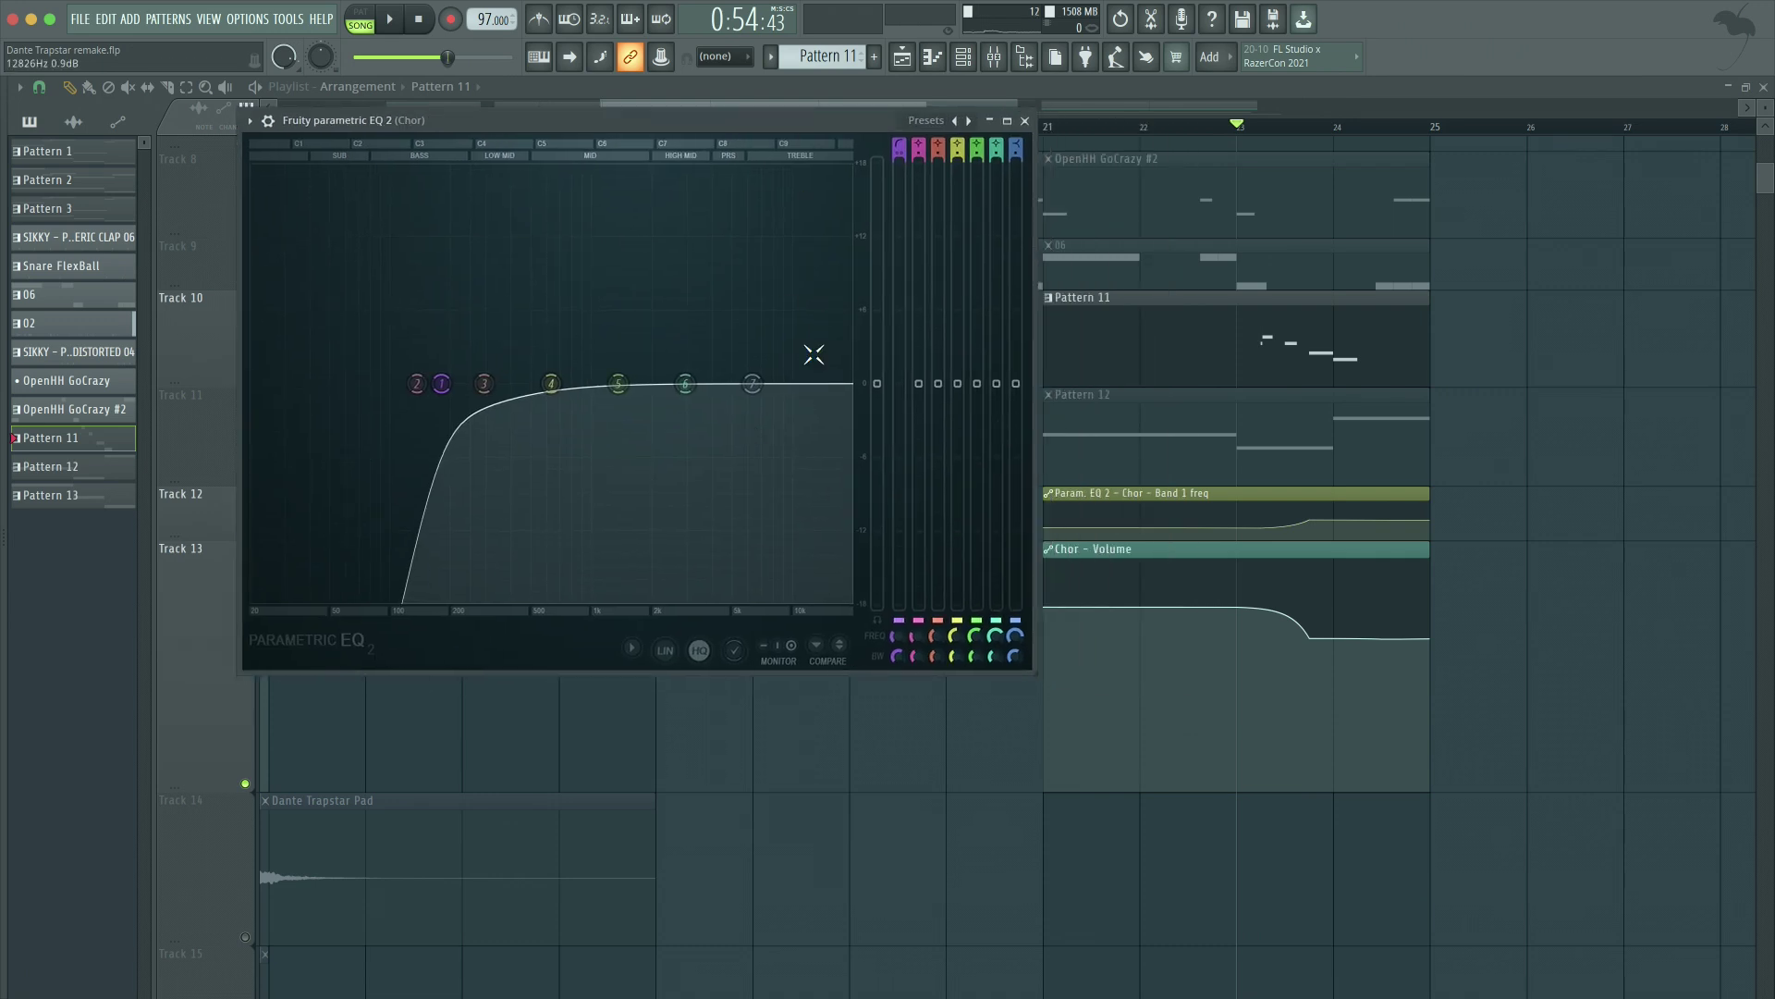
{"action": "key", "text": "space"}
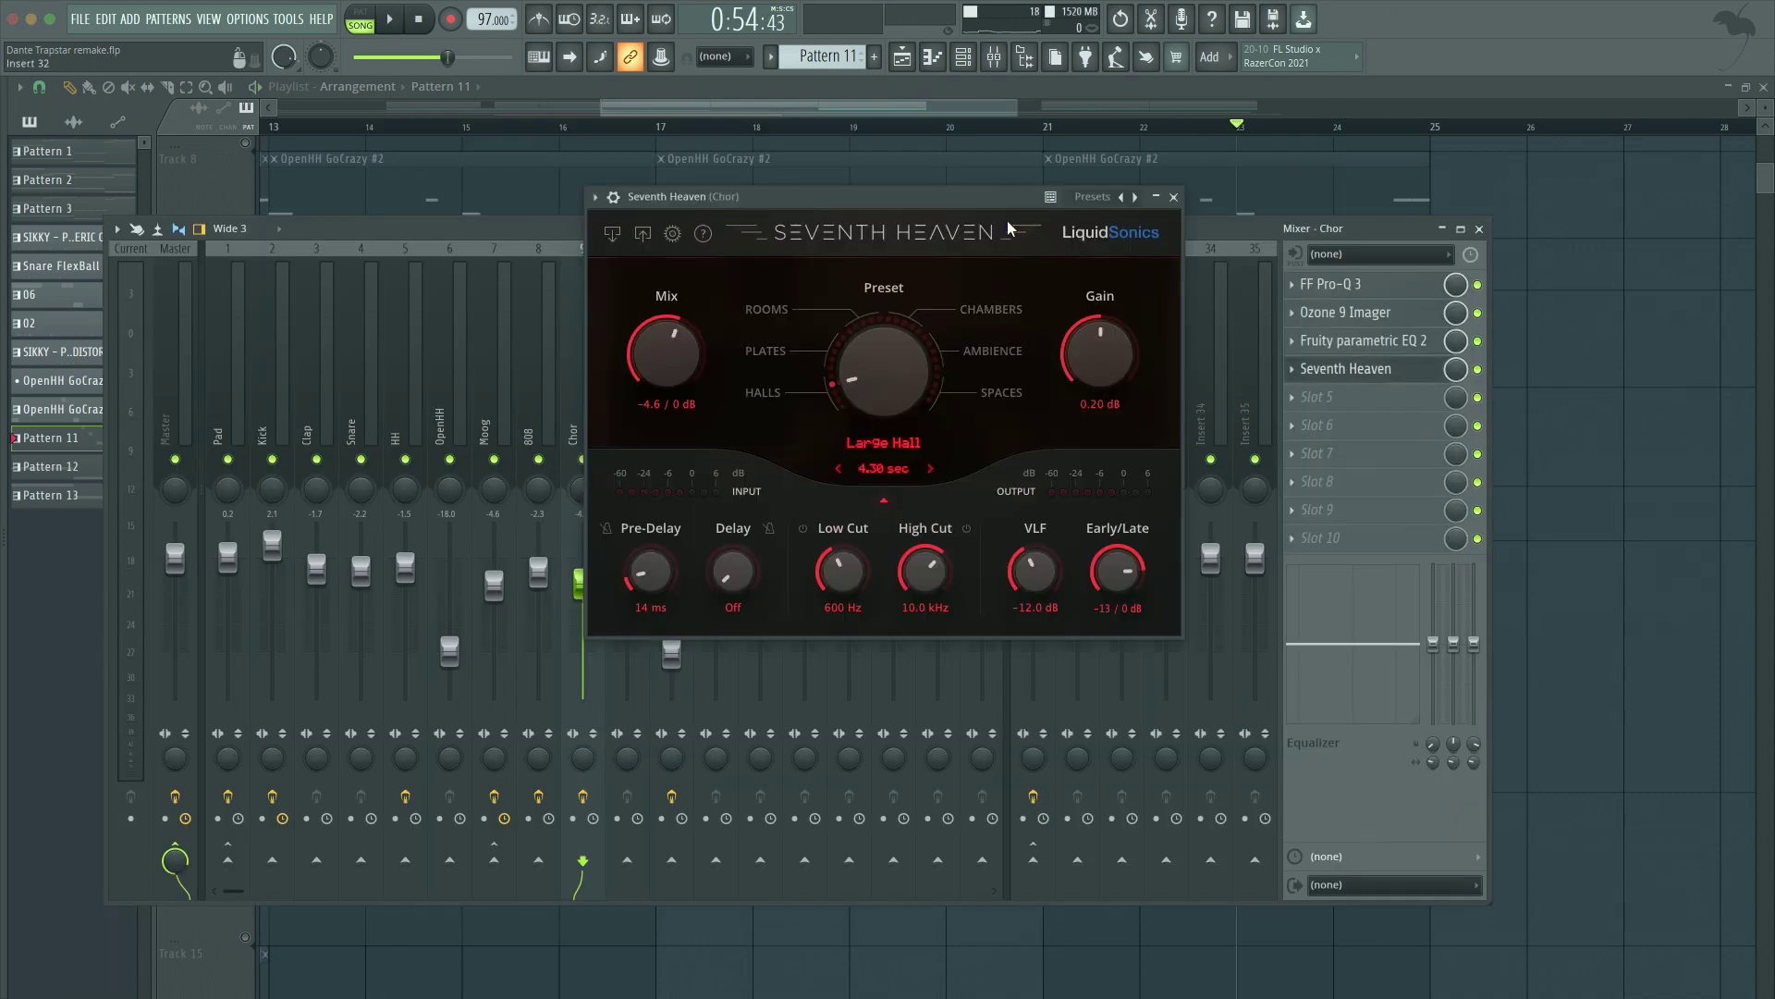
{"action": "left_click_drag", "start_coordinate": [969, 212], "coordinate": [1080, 175]}
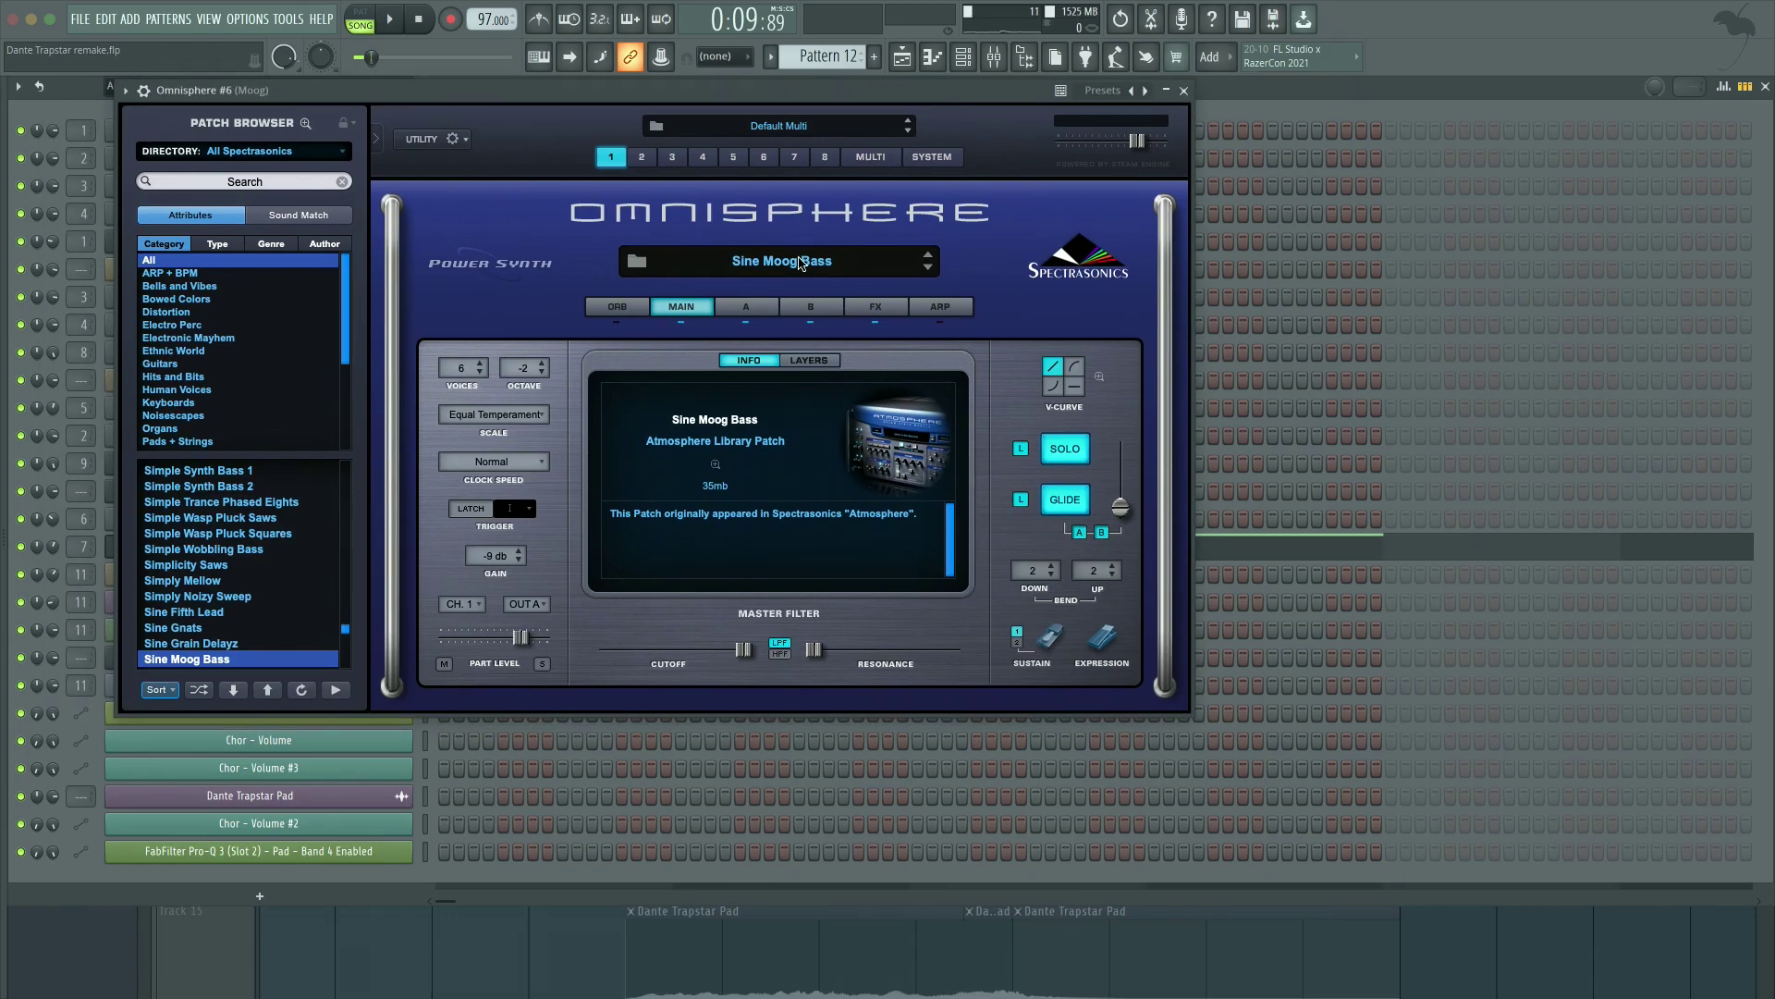
Step: Close the Sine Moog Bass instrument and inspect the Ozone 9 Imager and FabFilter Pro-Q 3 low shelf on the Moog mixer track
{"action": "left_click", "coordinate": [1183, 91]}
{"action": "key", "text": "F9"}
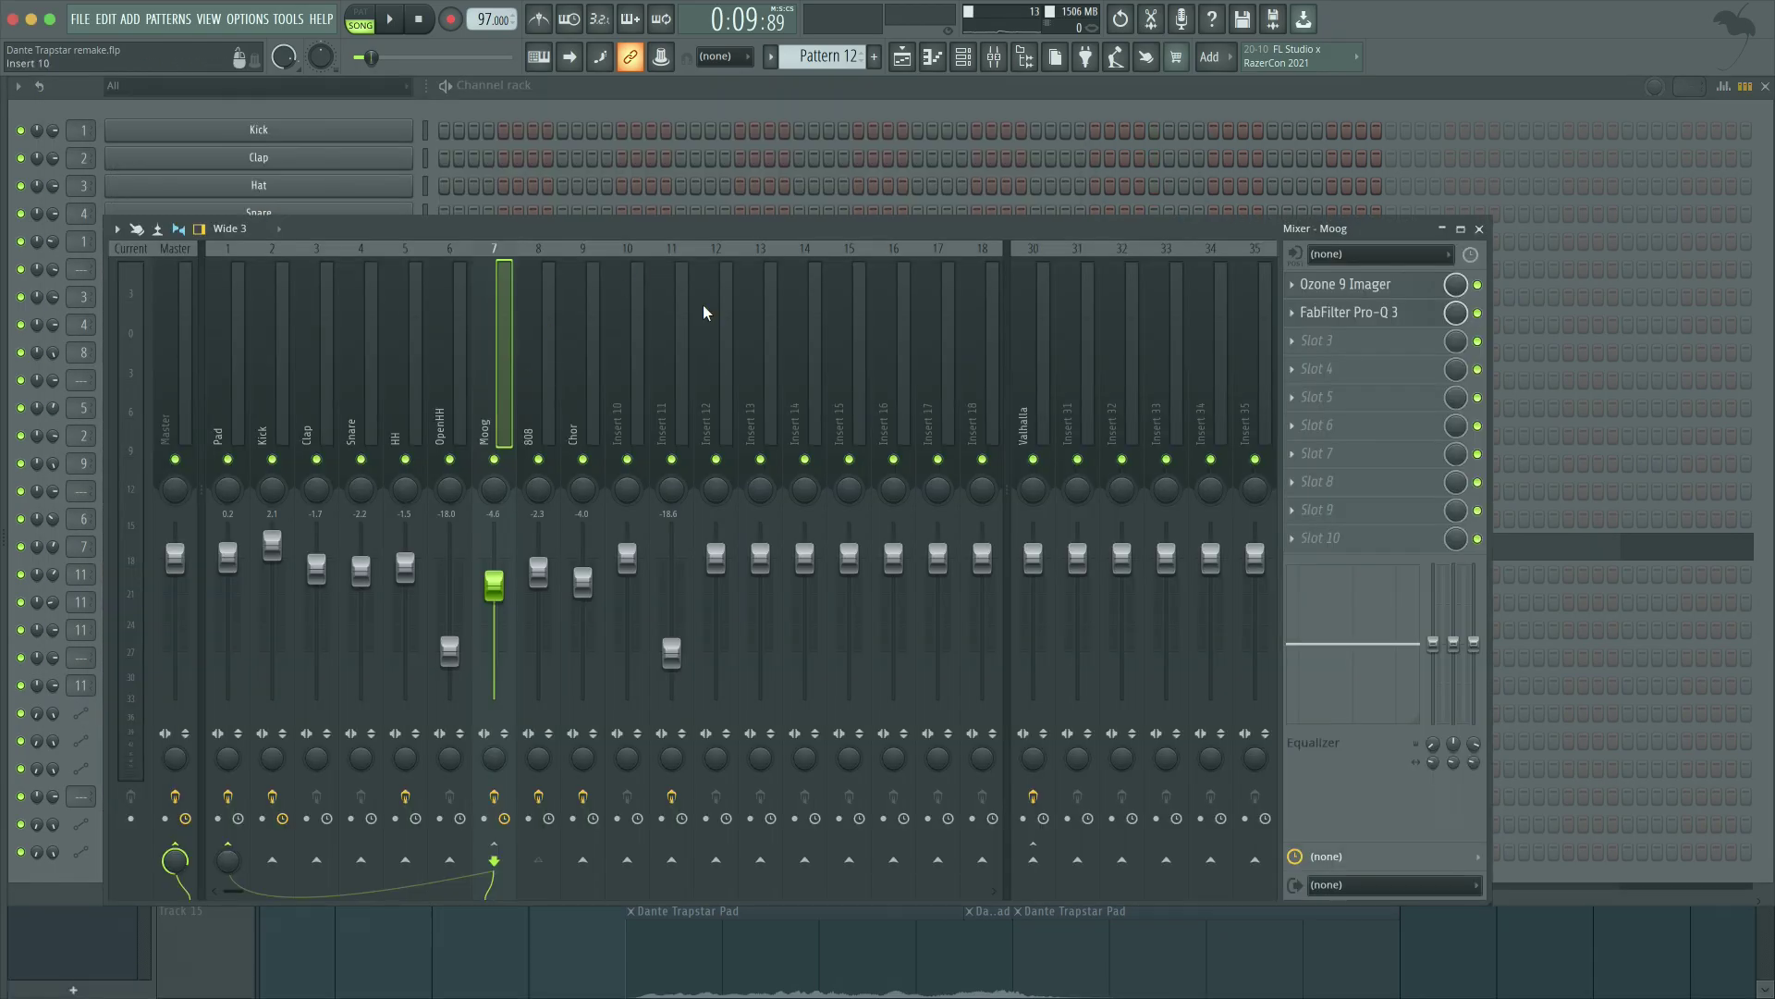
{"action": "left_click", "coordinate": [1343, 285]}
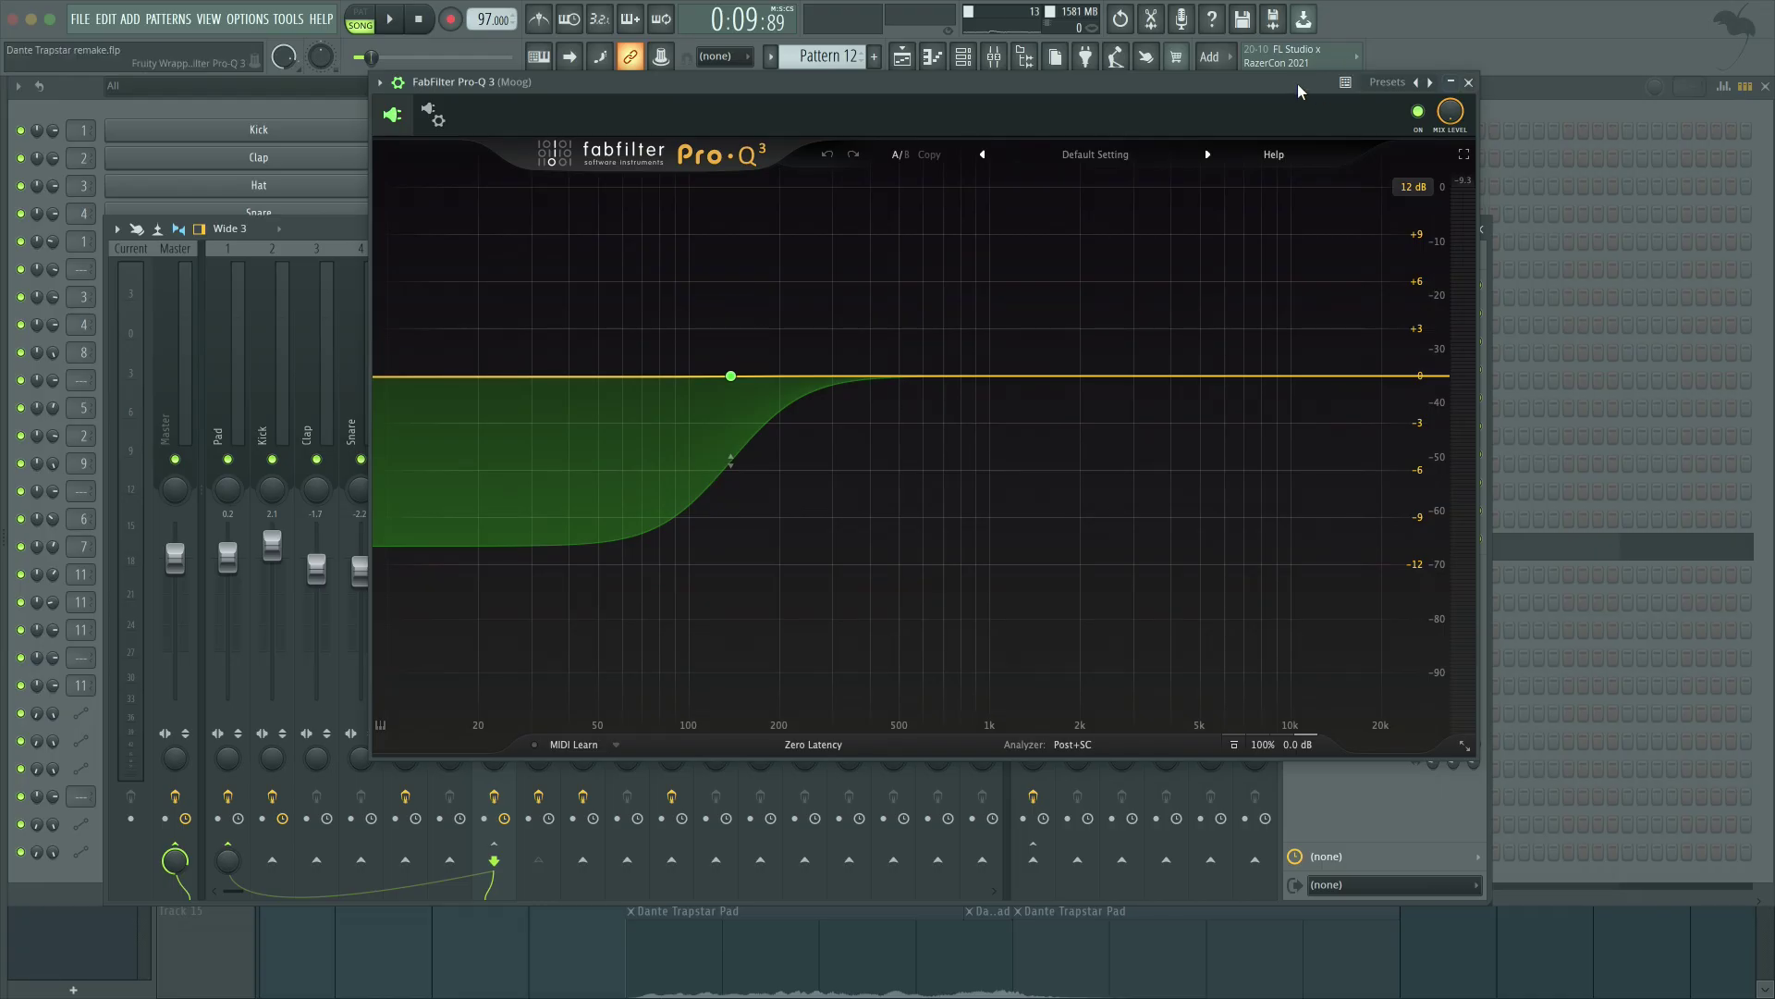
{"action": "left_click_drag", "start_coordinate": [1298, 89], "coordinate": [1099, 99]}
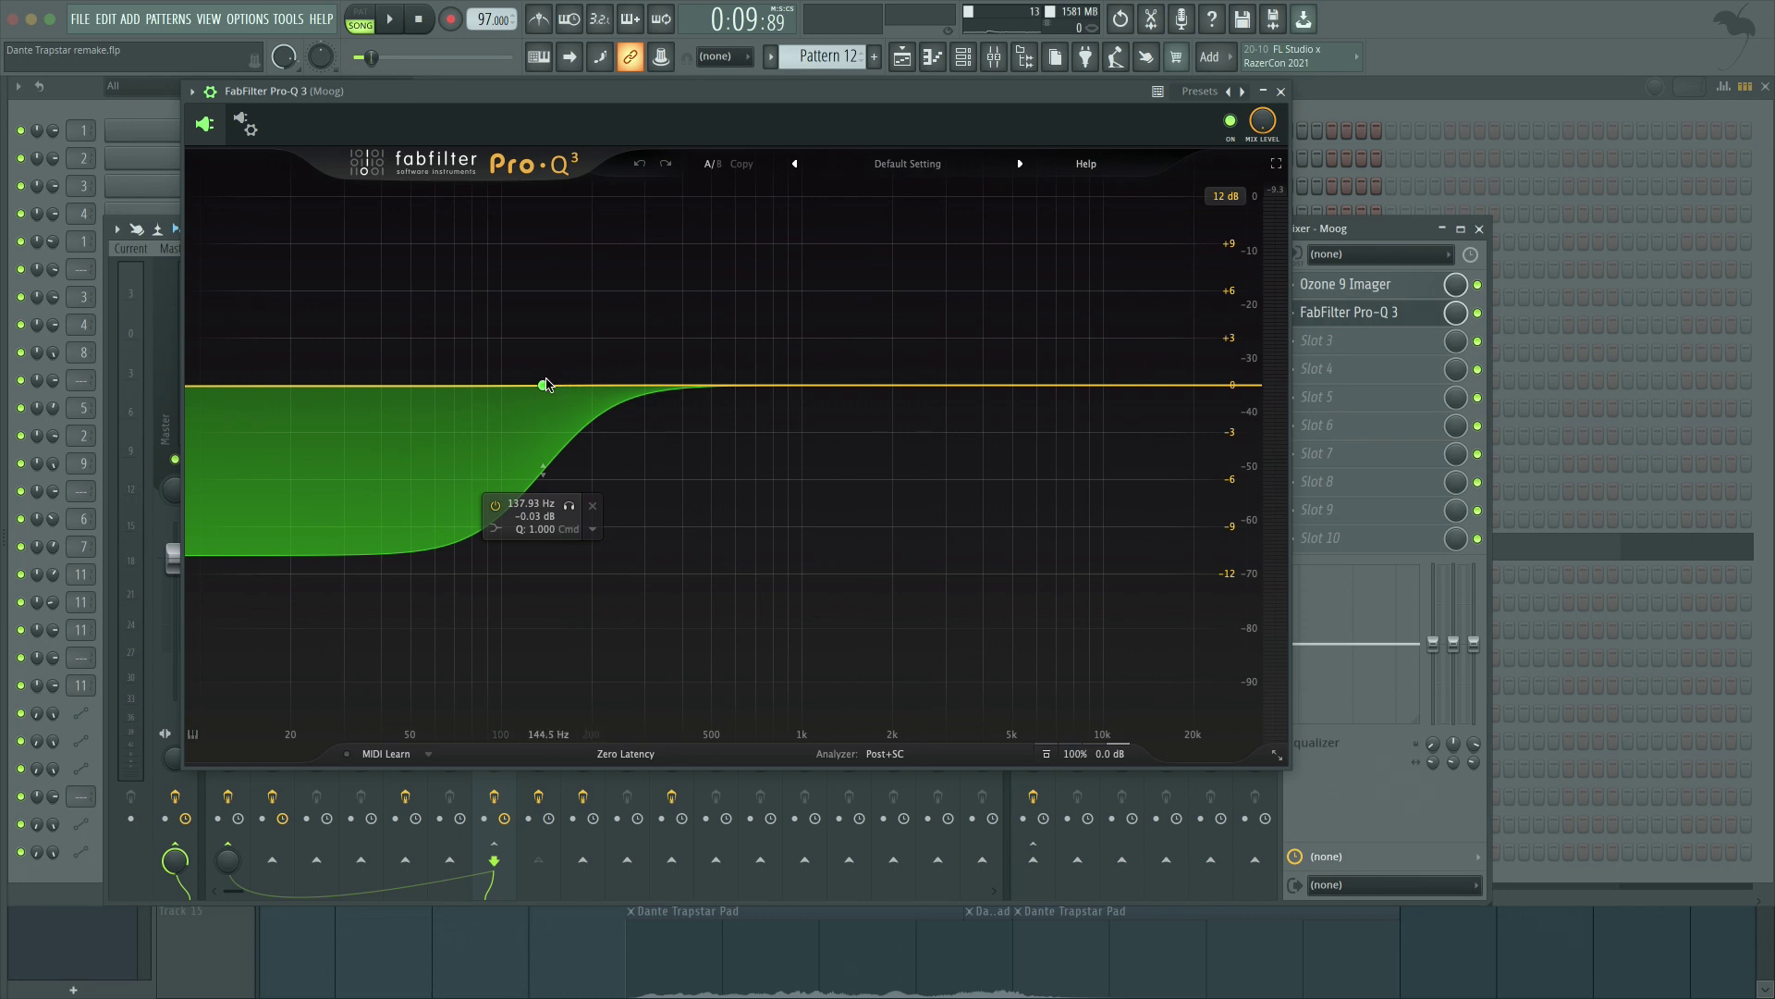
{"action": "left_click", "coordinate": [544, 385]}
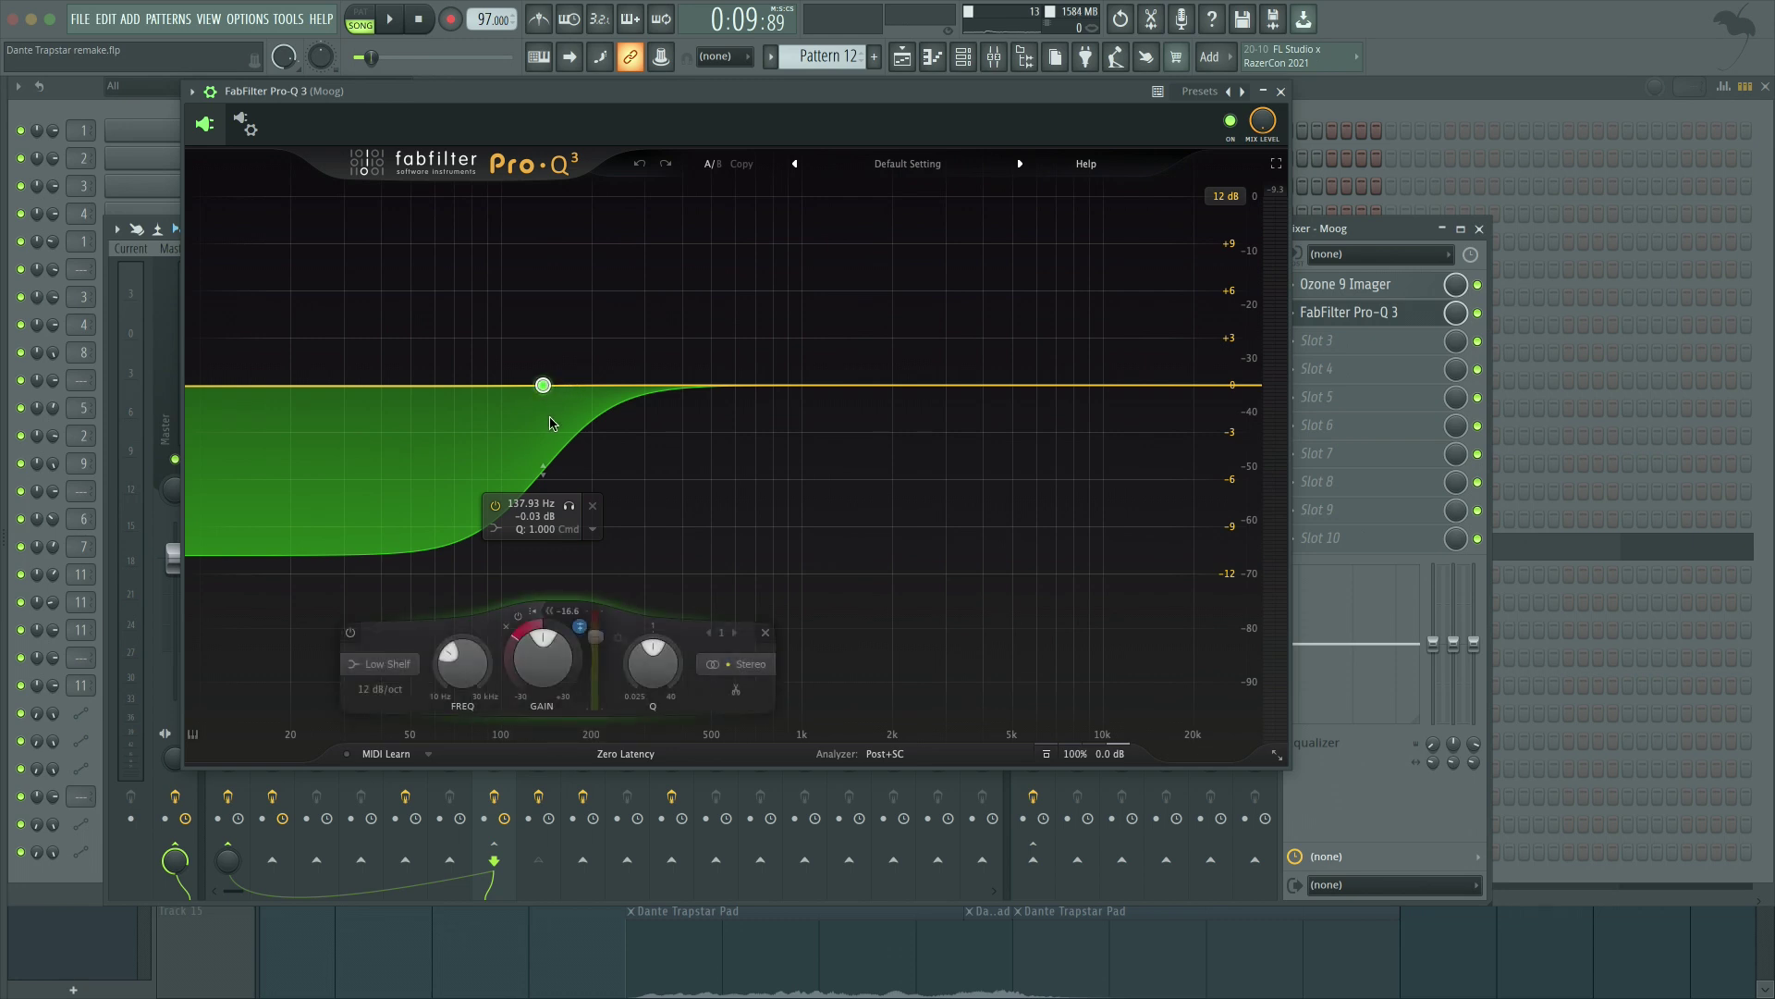
{"action": "left_click_drag", "start_coordinate": [727, 125], "coordinate": [754, 135]}
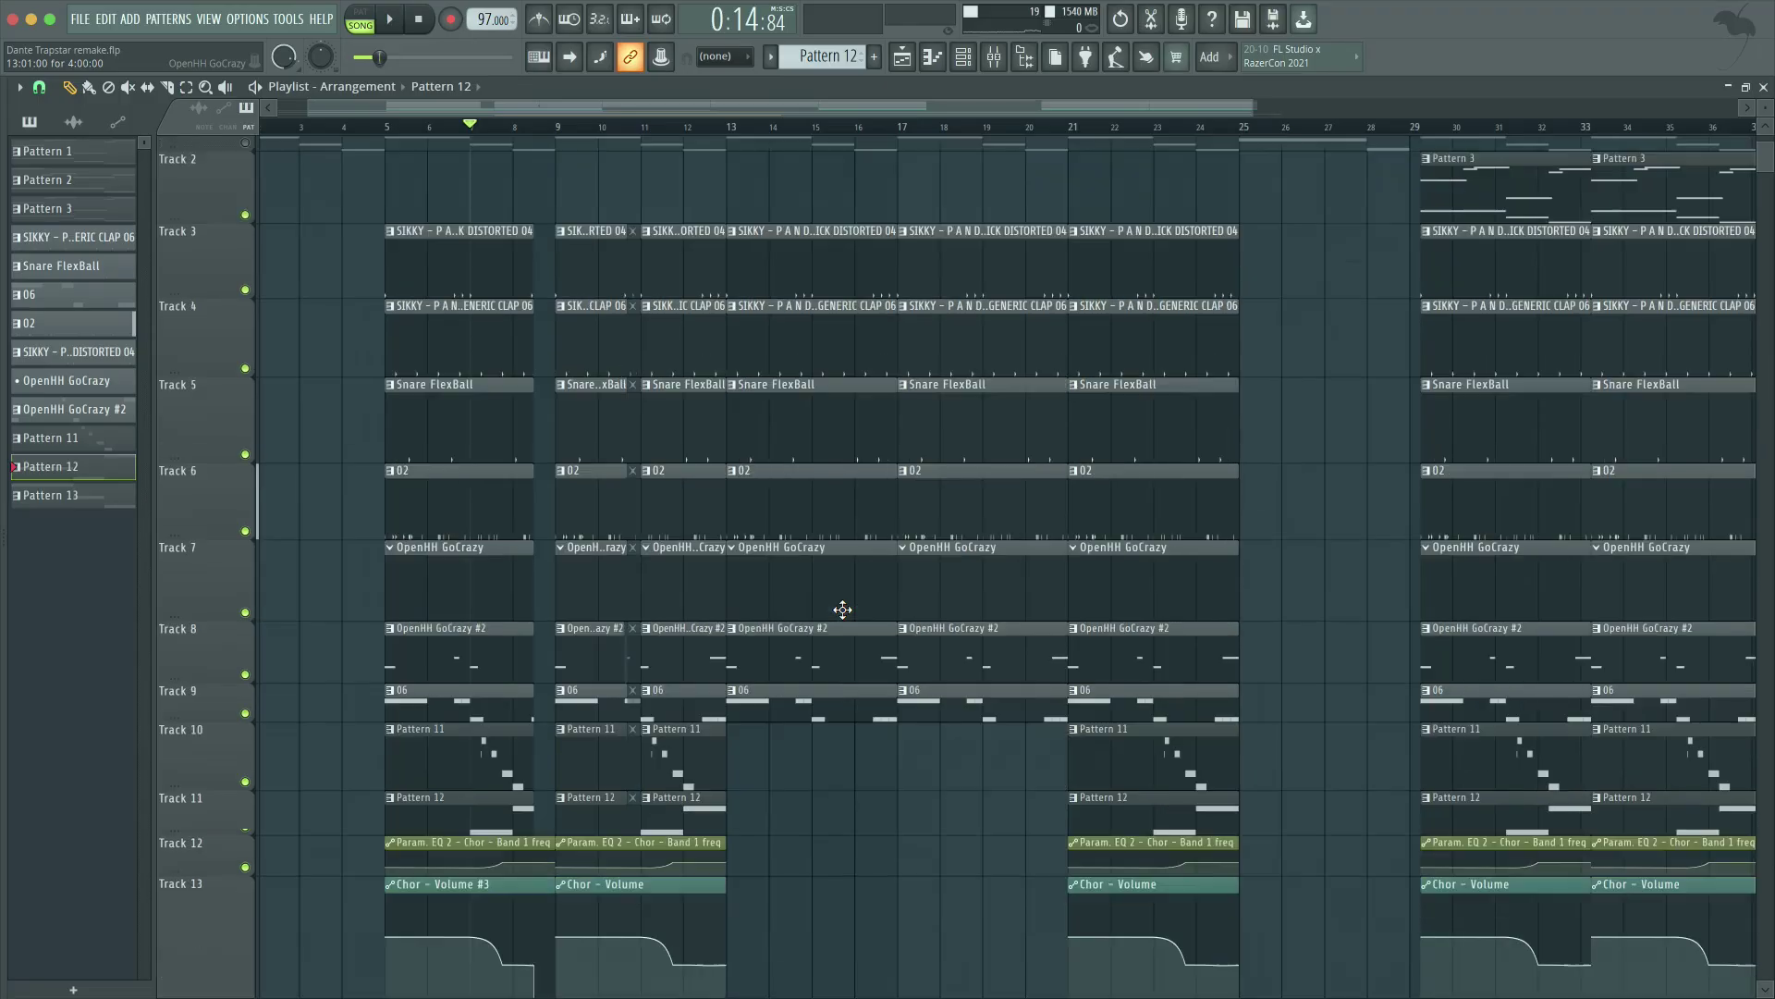
Step: Solo Track 1, play it from bar 25 while viewing the Pattern 2 notes in the piano roll, and stop playback in the playlist
{"action": "scroll", "coordinate": [843, 518], "scroll_direction": "up", "scroll_amount": 1}
{"action": "scroll", "coordinate": [776, 542], "scroll_direction": "down", "scroll_amount": 4}
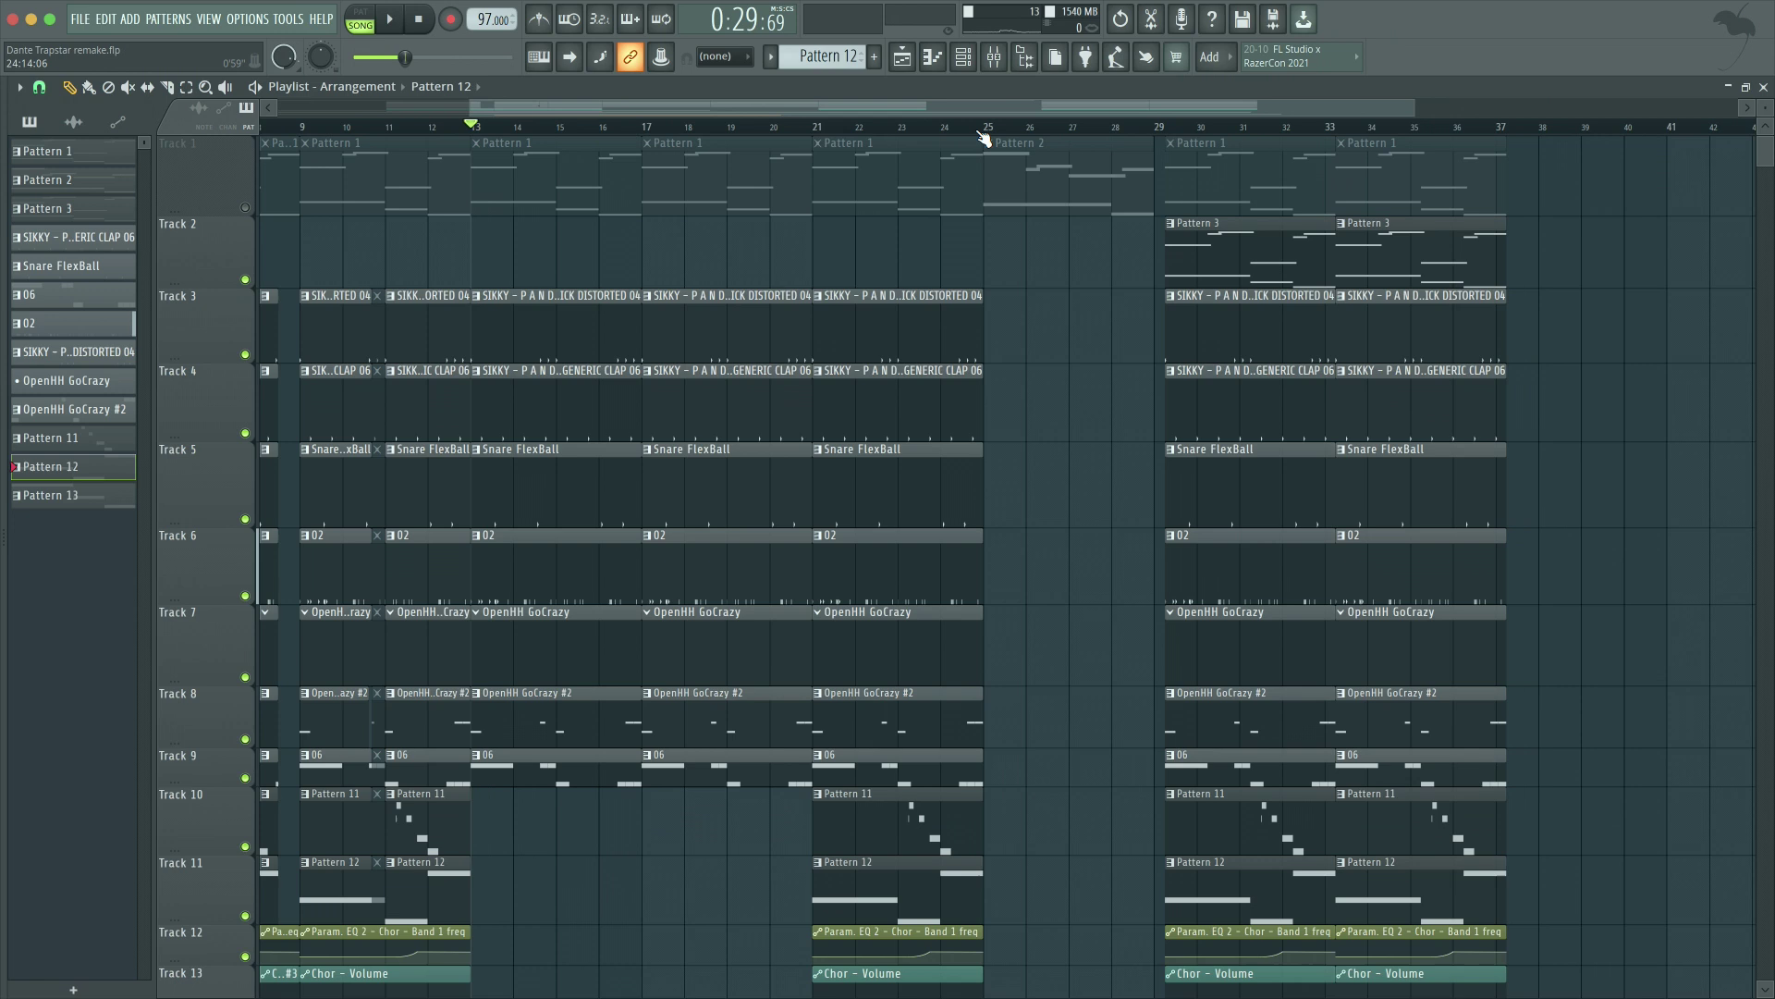
{"action": "left_click", "coordinate": [983, 130]}
{"action": "right_click", "coordinate": [245, 208]}
{"action": "left_click", "coordinate": [1013, 191]}
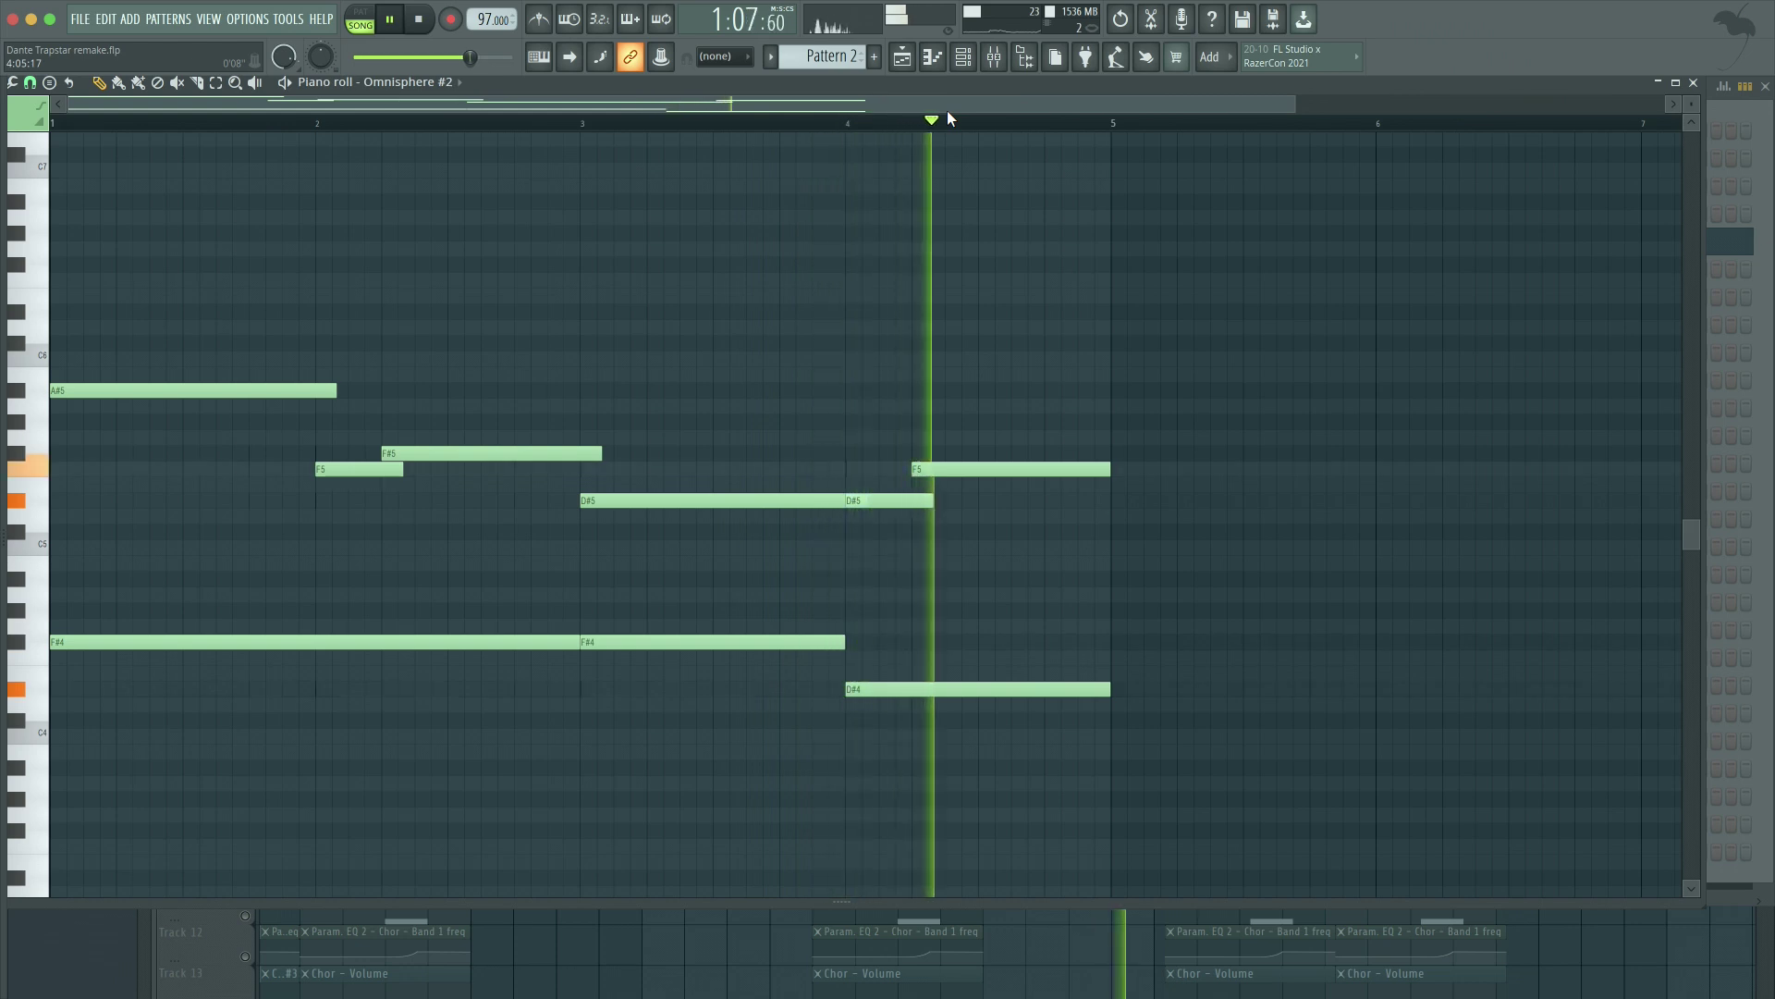
{"action": "left_click", "coordinate": [901, 57]}
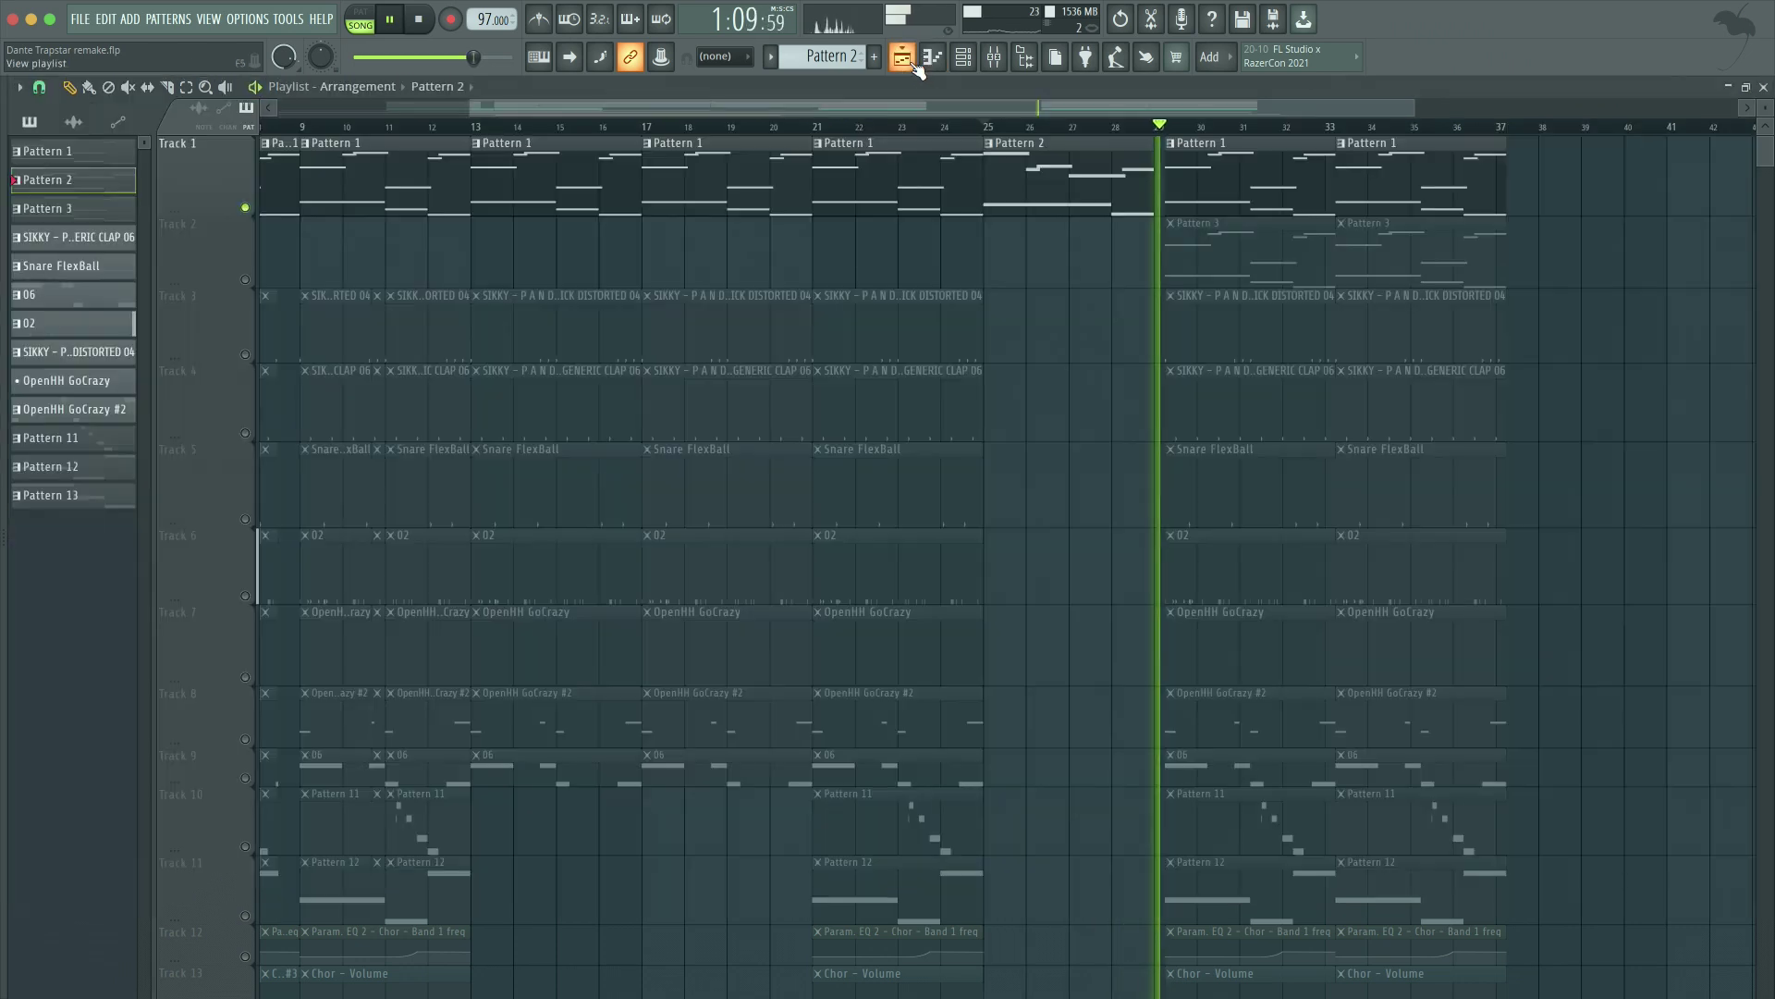
{"action": "key", "text": "space"}
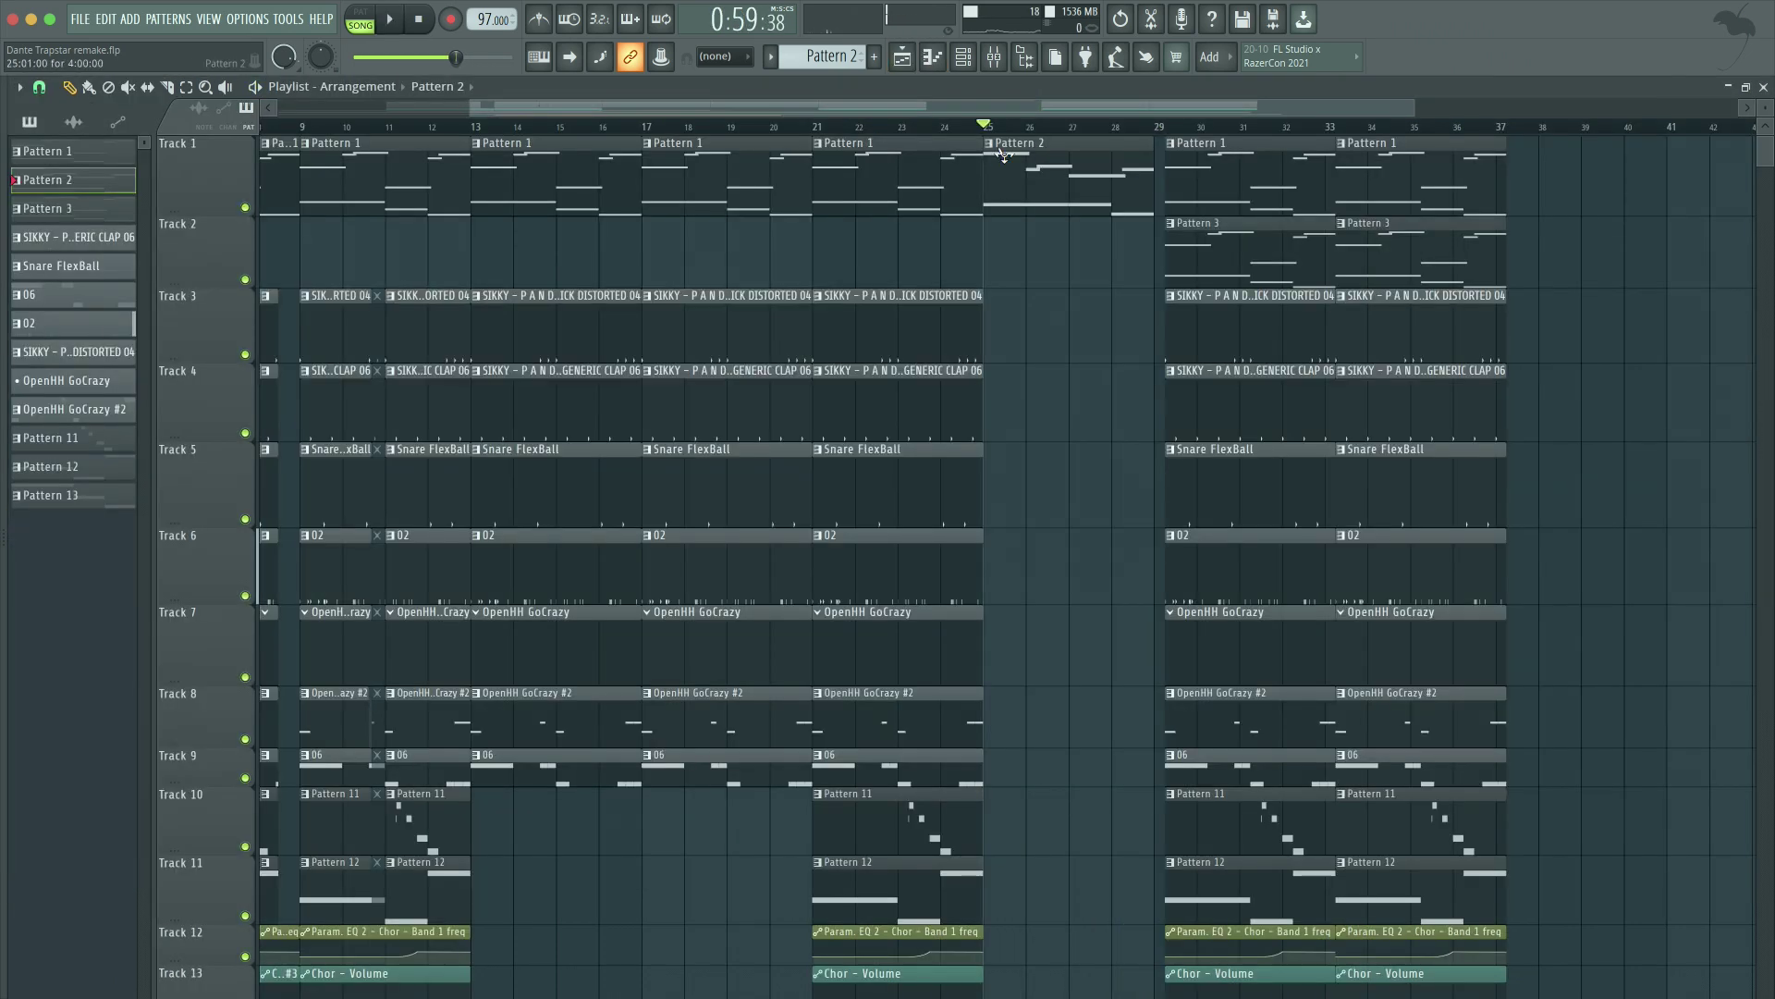
Step: Select Pattern 3 on Track 2 and review all tracks while playing the final section from bar 29
{"action": "left_click", "coordinate": [1226, 227]}
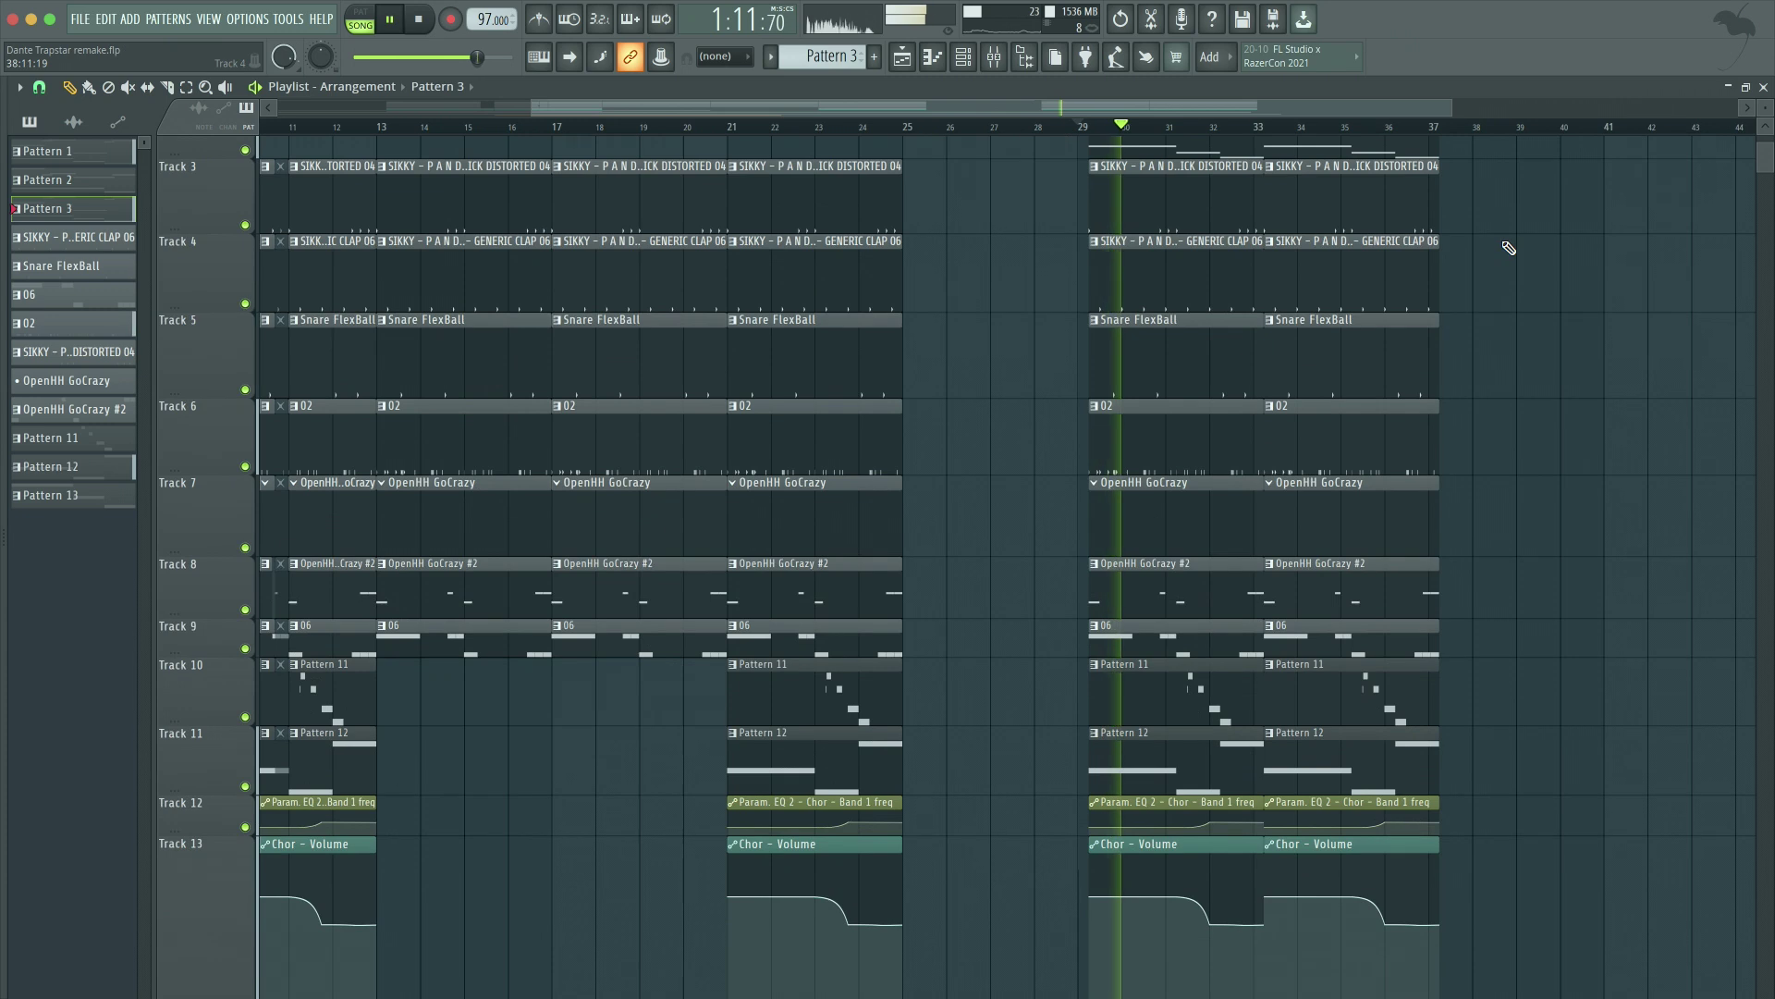
{"action": "scroll", "coordinate": [1523, 303], "scroll_direction": "down", "scroll_amount": 2}
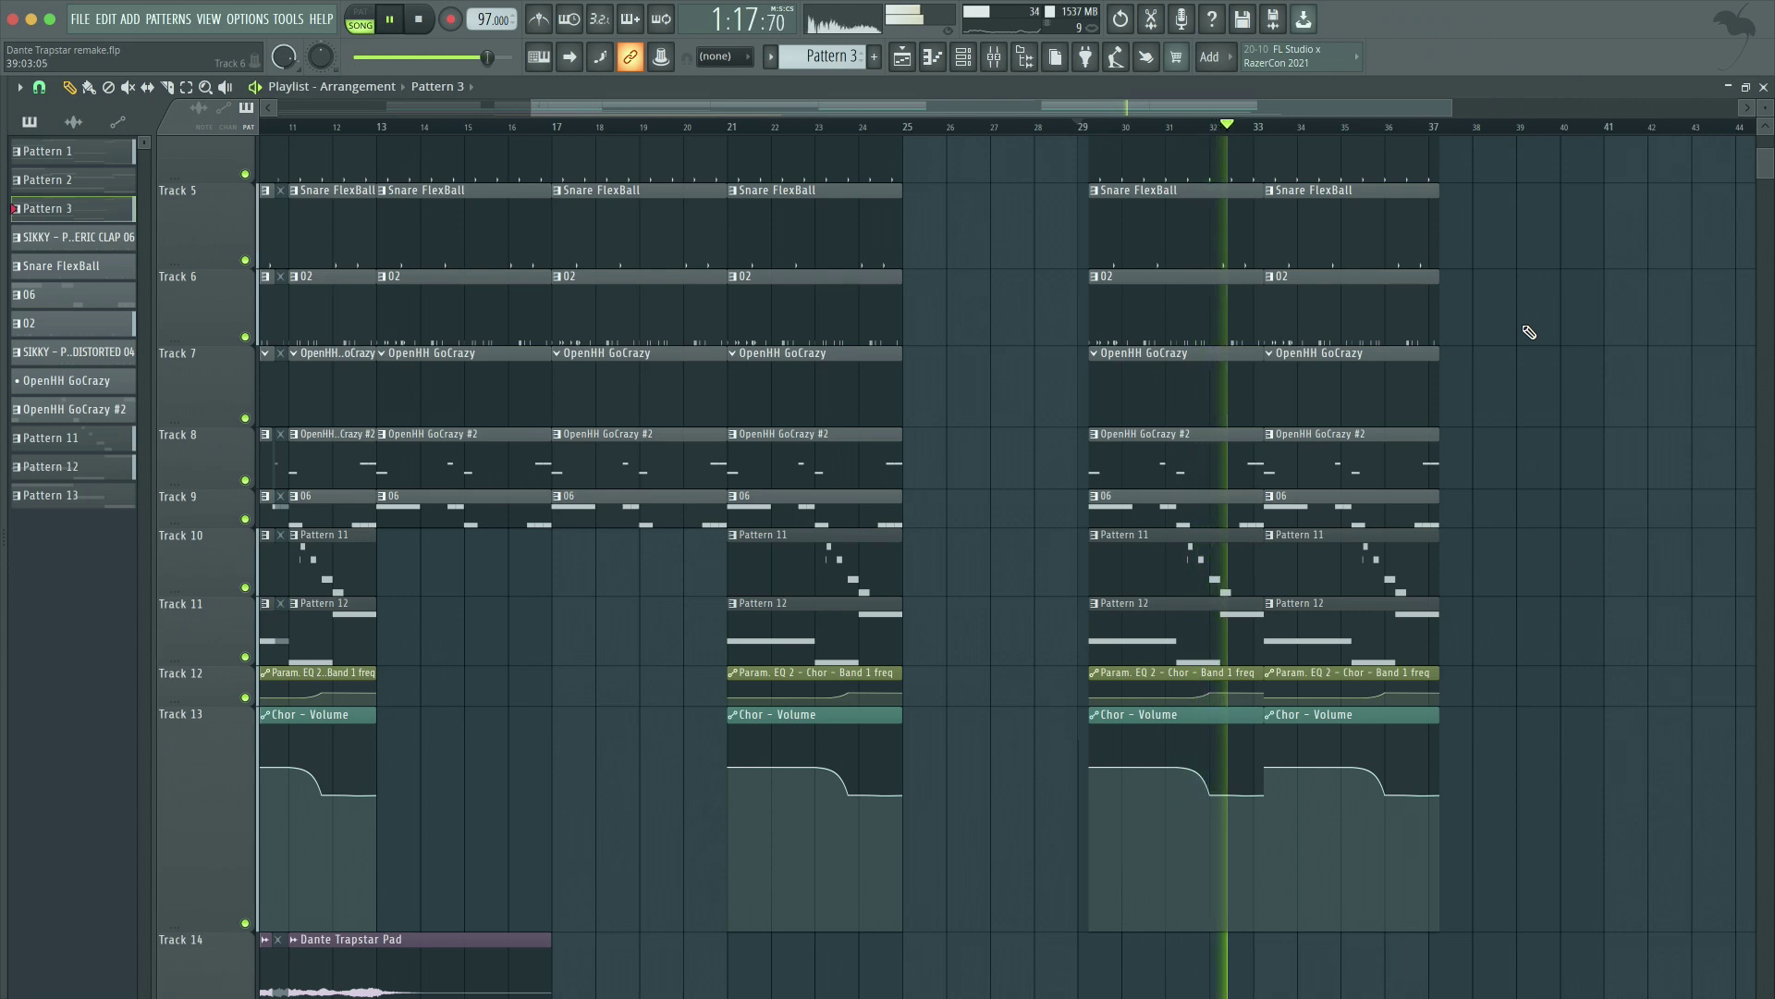
{"action": "scroll", "coordinate": [1529, 332], "scroll_direction": "up", "scroll_amount": 2}
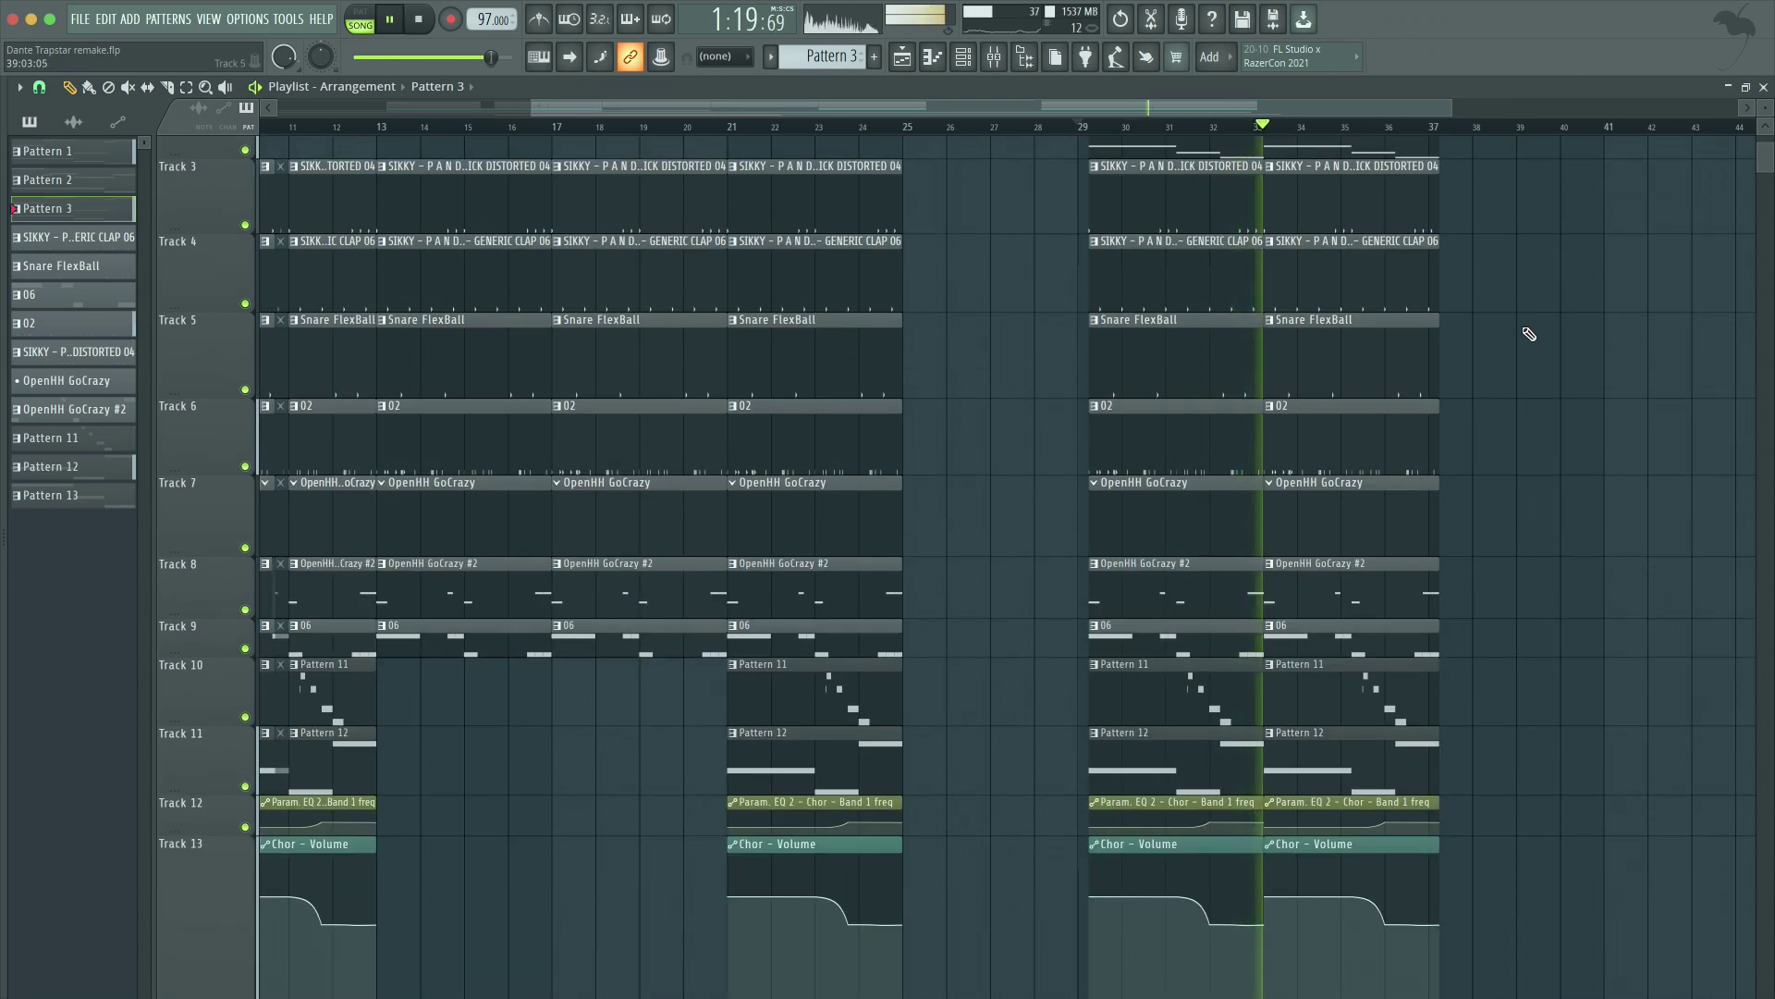
{"action": "scroll", "coordinate": [1530, 333], "scroll_direction": "up", "scroll_amount": 2}
{"action": "scroll", "coordinate": [1531, 334], "scroll_direction": "down", "scroll_amount": 2}
{"action": "scroll", "coordinate": [1530, 333], "scroll_direction": "up", "scroll_amount": 2}
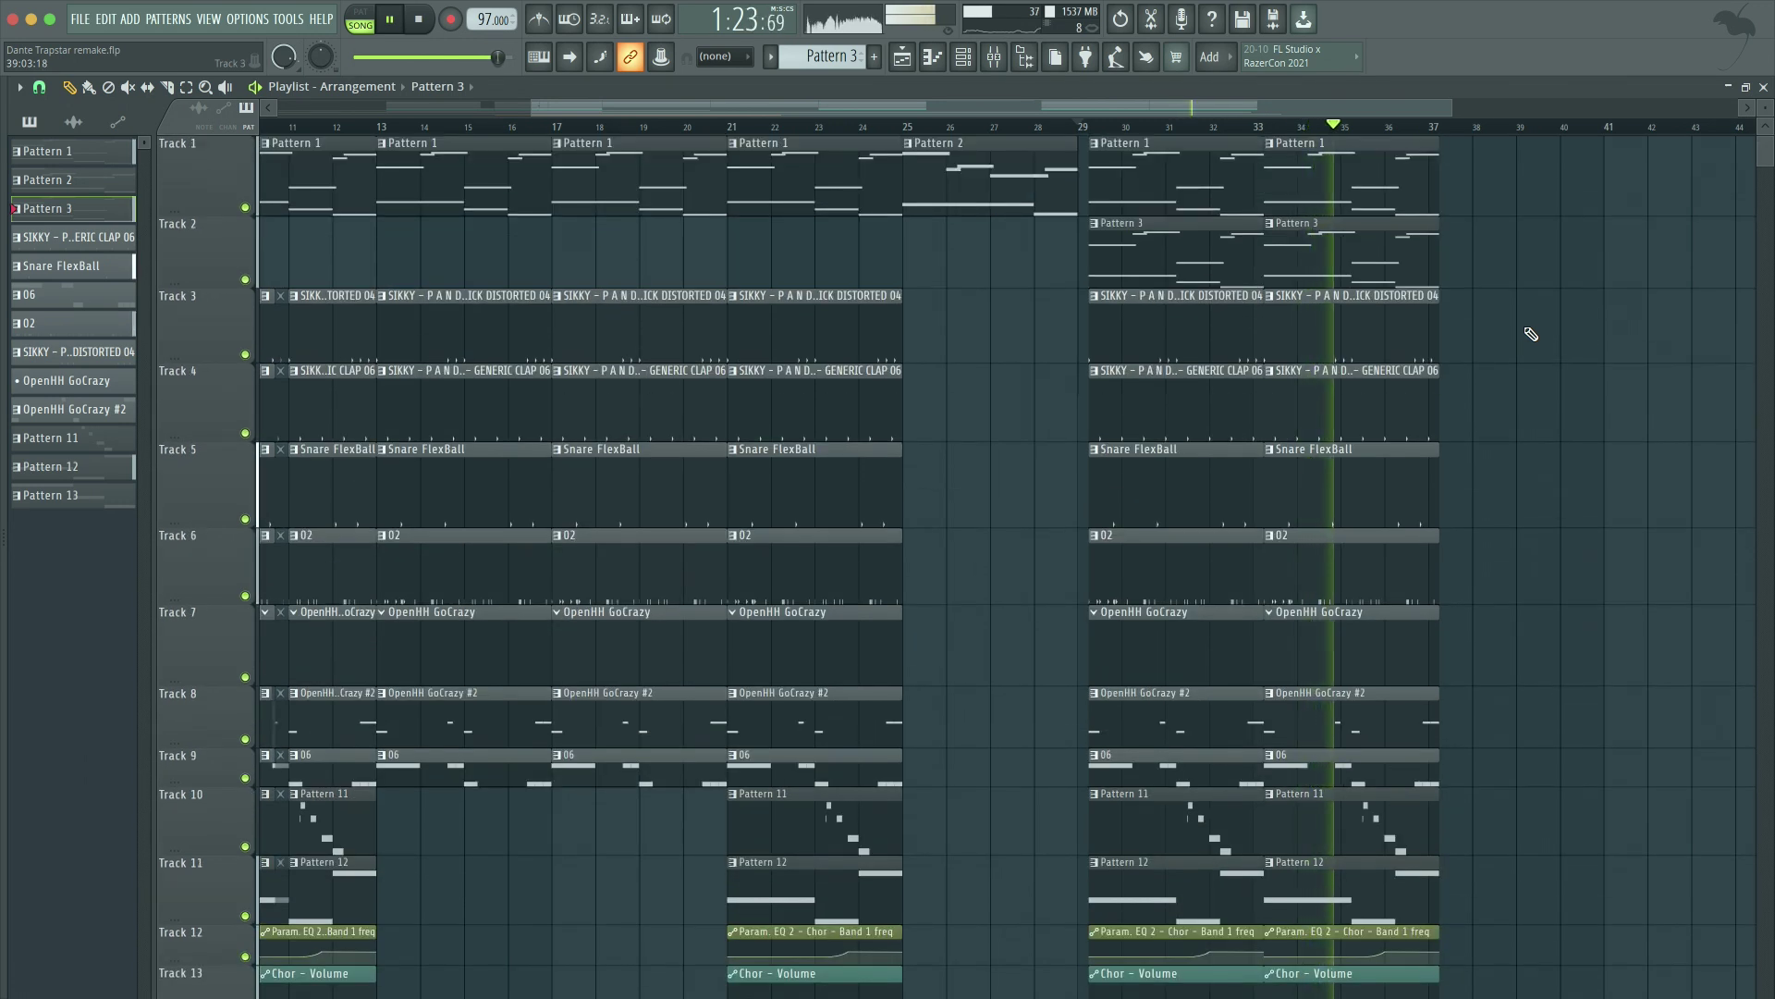
{"action": "scroll", "coordinate": [1531, 334], "scroll_direction": "down", "scroll_amount": 4}
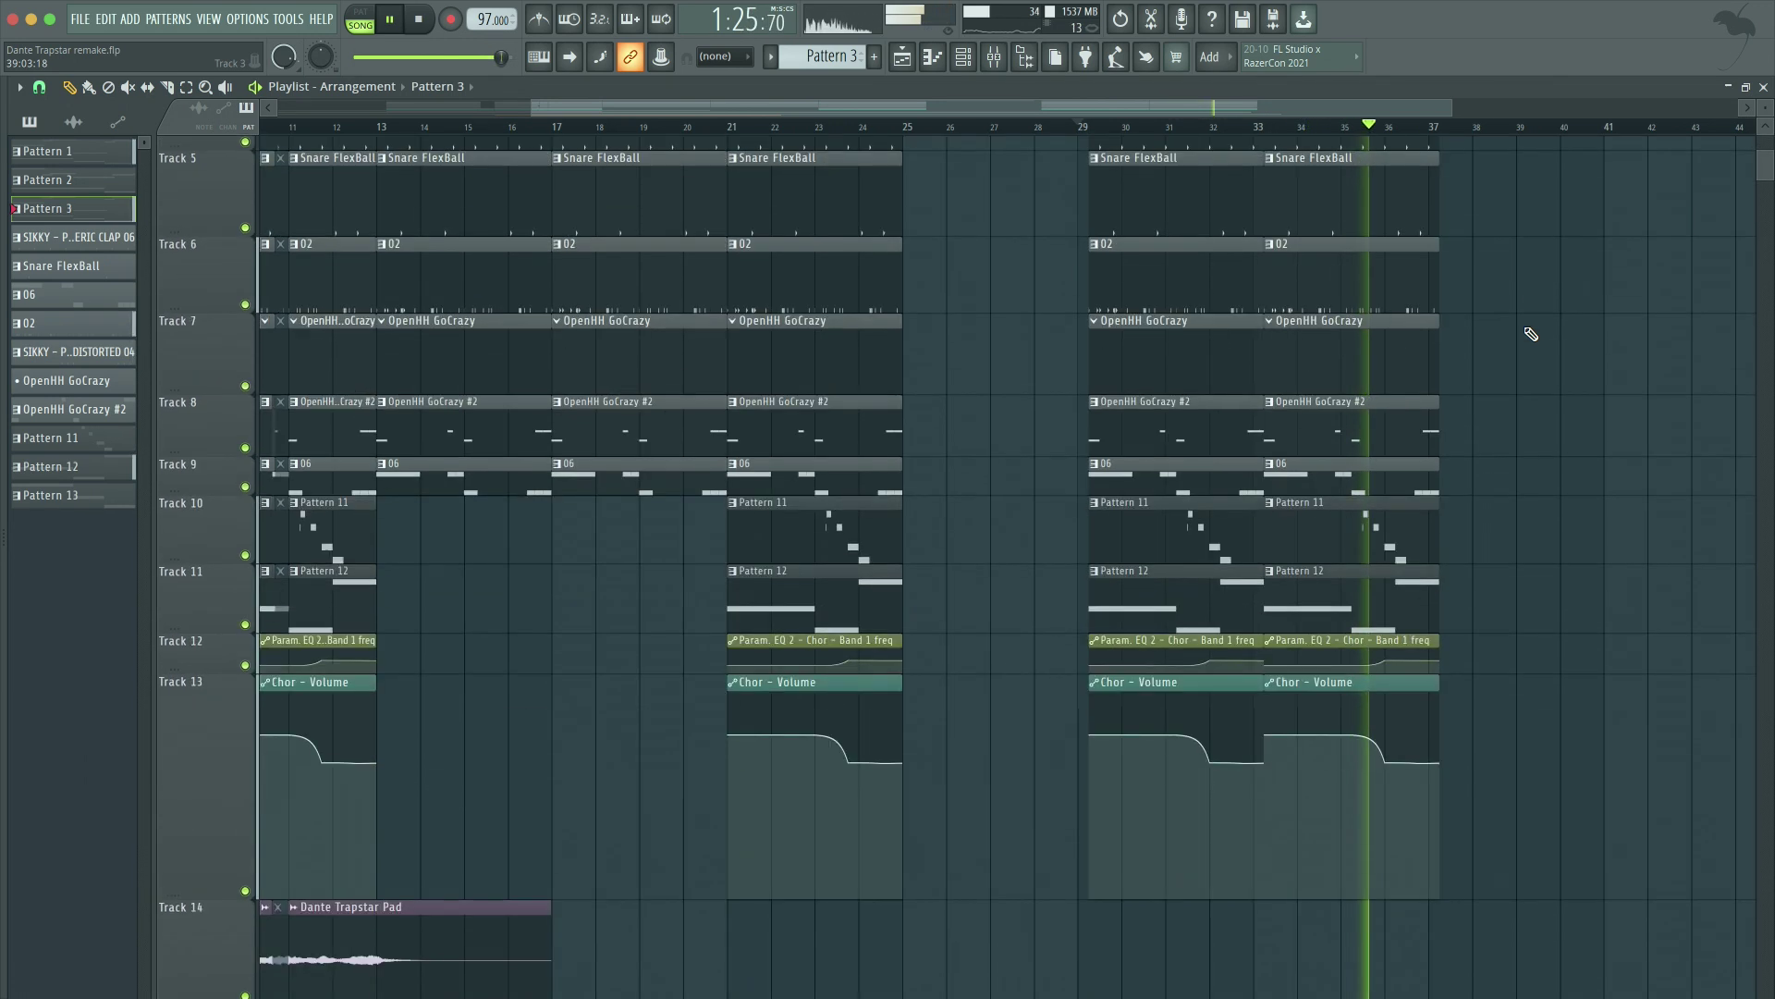